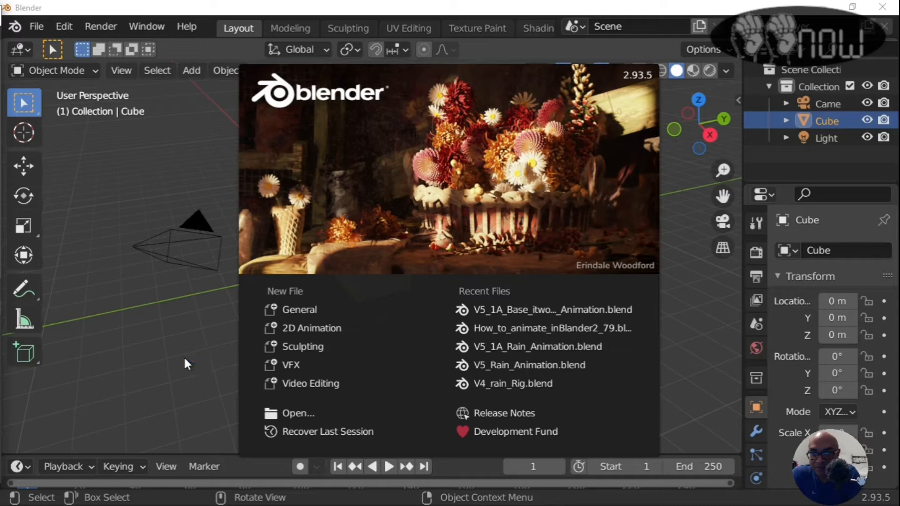
# Open the recent file How_to_animate_inBlander2_79.blend and switch it to the Layout workspace
pyautogui.click(524, 327)
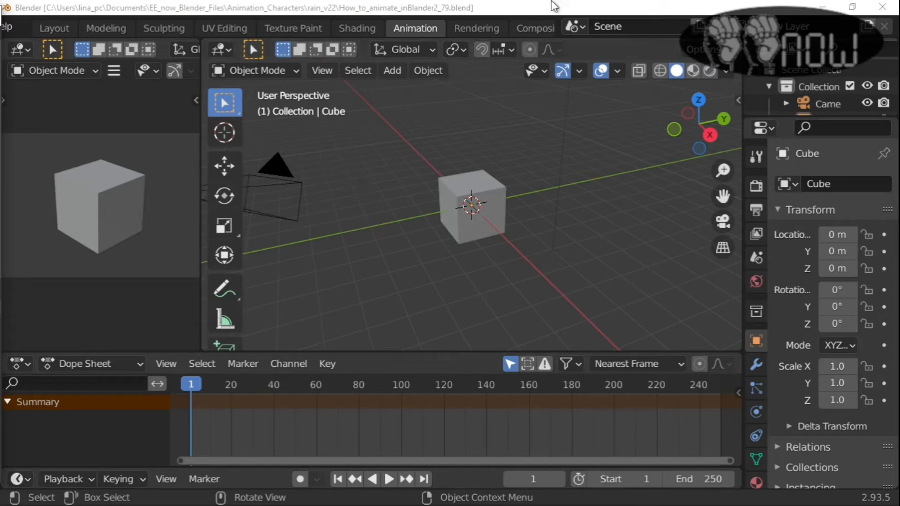
pyautogui.click(854, 7)
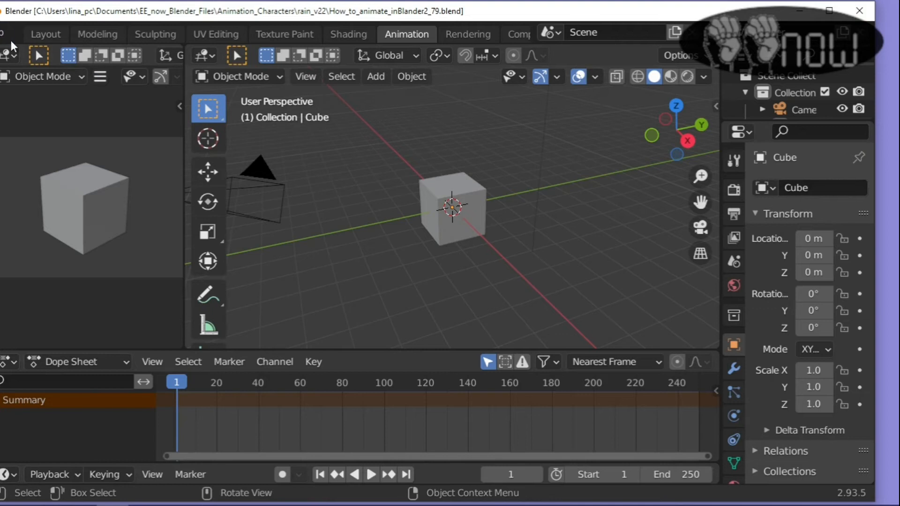
pyautogui.click(32, 34)
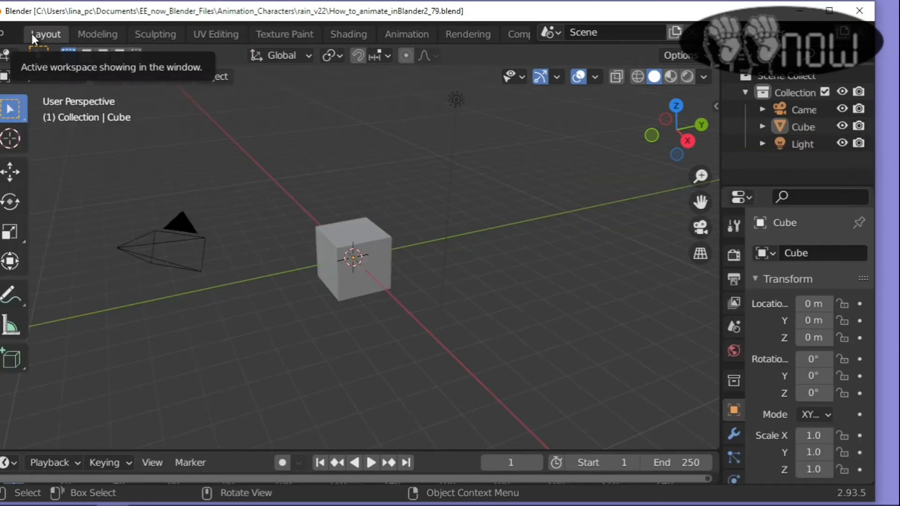
pyautogui.click(831, 13)
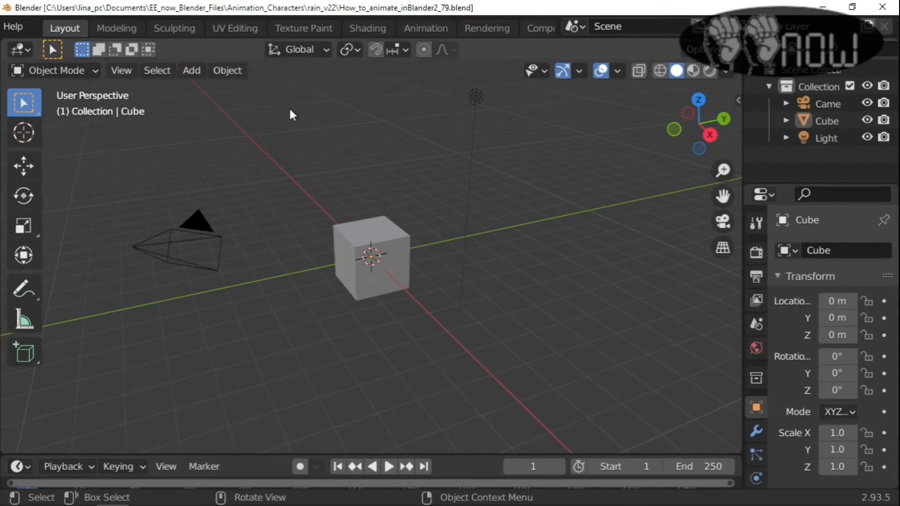
pyautogui.scroll(5, 100, 25)
pyautogui.scroll(3, 121, 24)
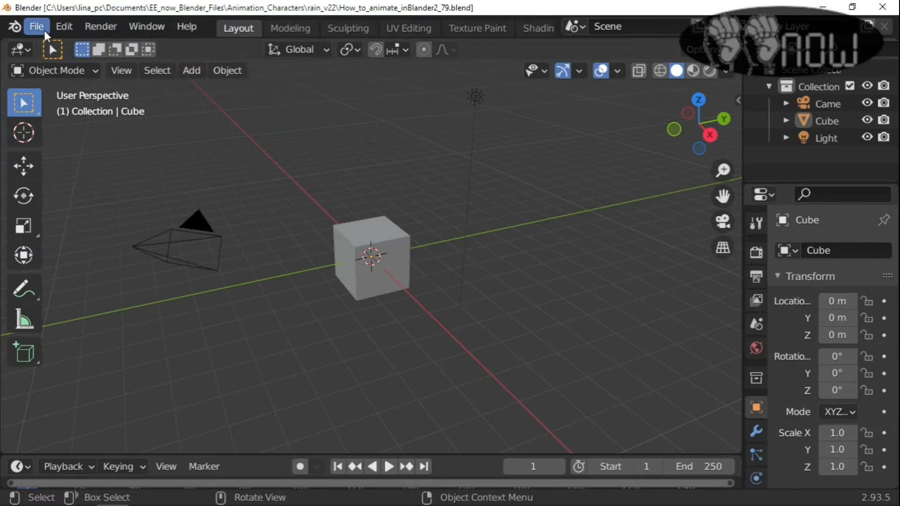
# Open the recent file RigTest_Rain2.blend and play the Rain character's animation
pyautogui.click(38, 27)
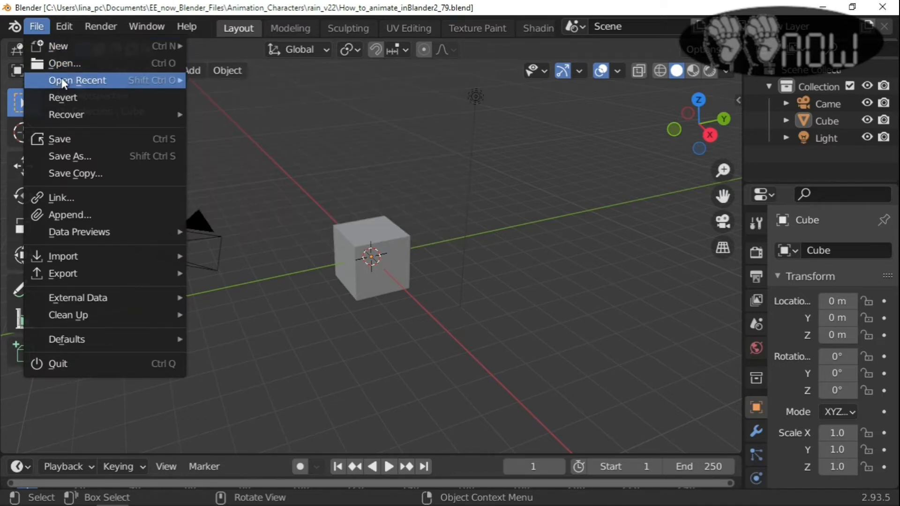
pyautogui.moveTo(61, 81)
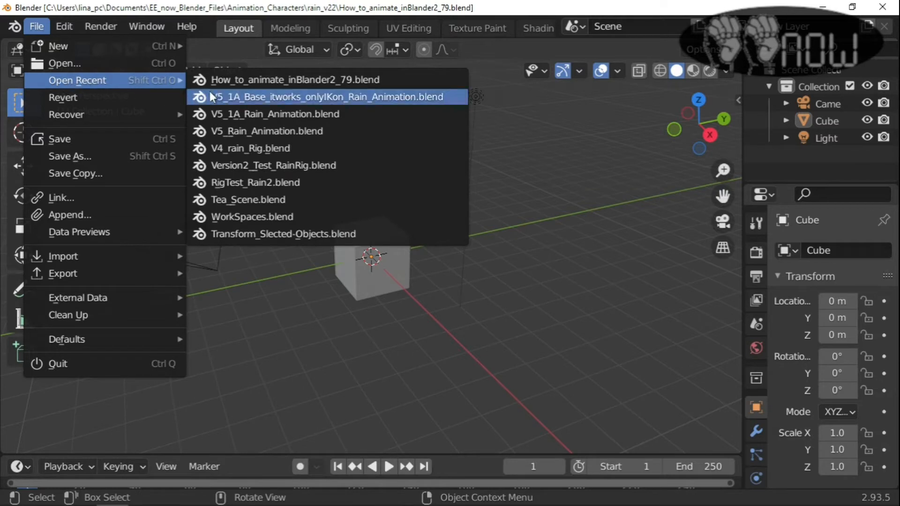
pyautogui.click(264, 182)
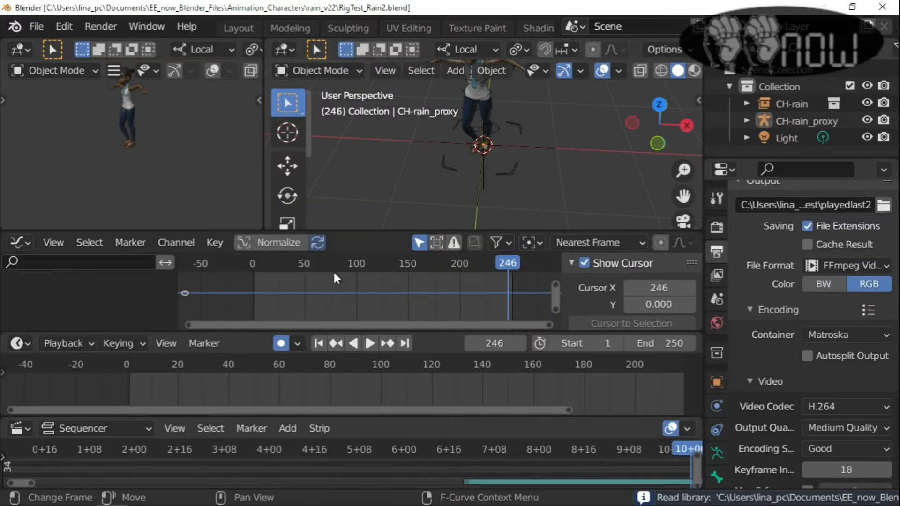
pyautogui.scroll(-3, 398, 216)
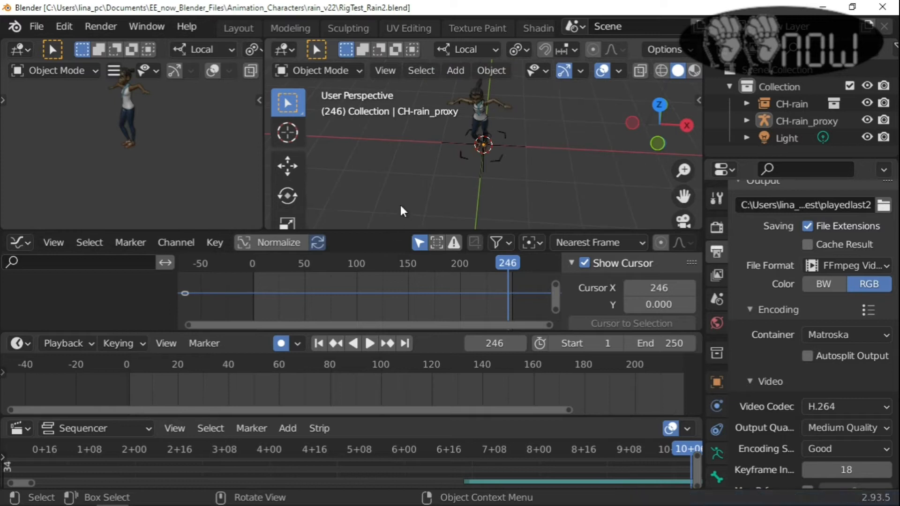
pyautogui.press('space')
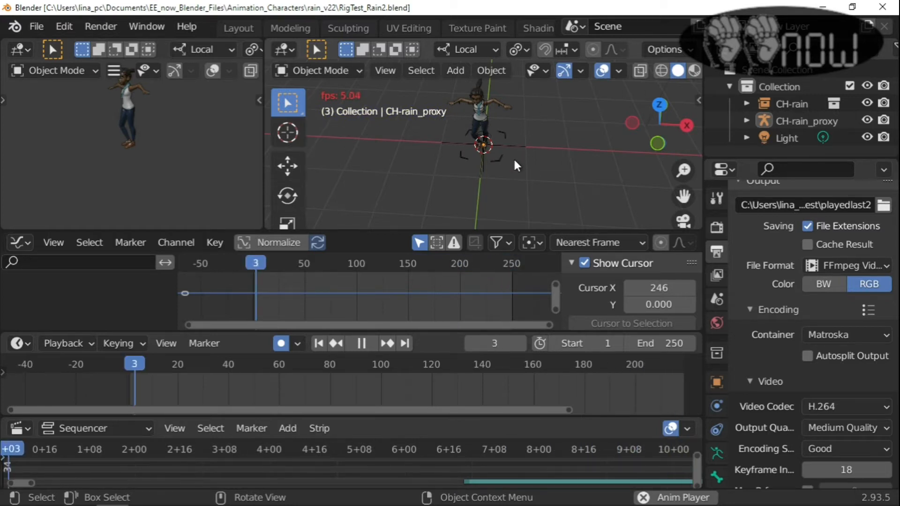
pyautogui.click(34, 27)
pyautogui.click(60, 64)
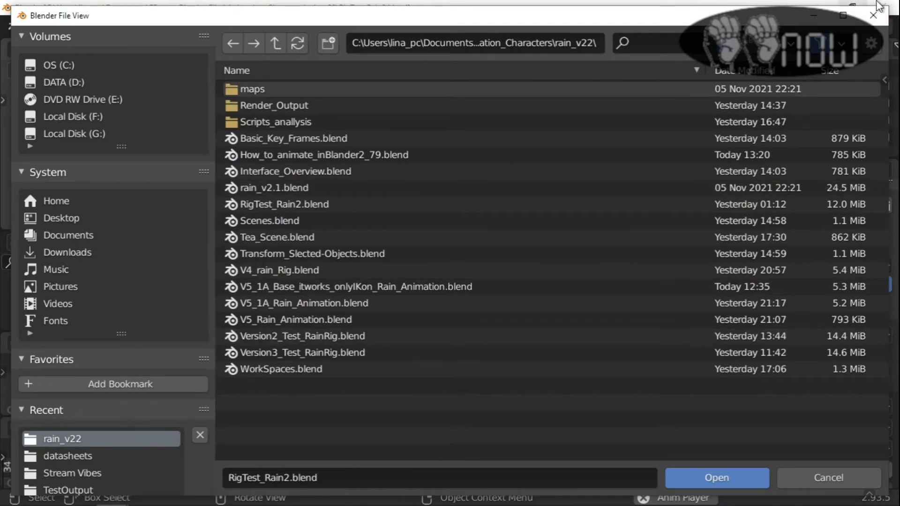
pyautogui.click(876, 17)
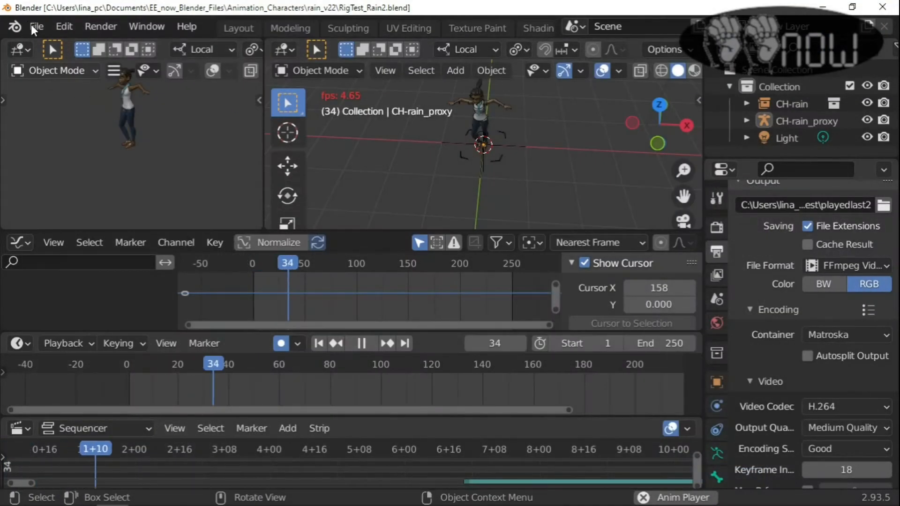
# Stop the animation playback and make the timeline editor slightly taller
pyautogui.press('space')
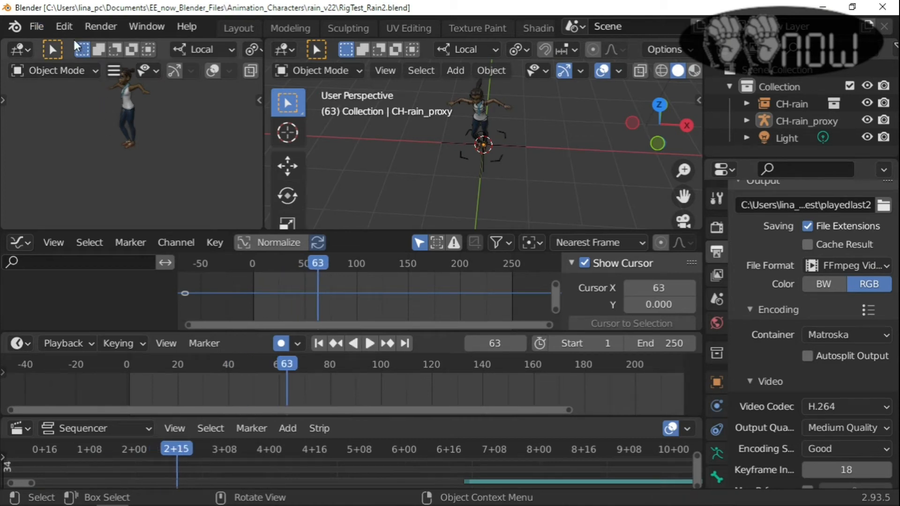
pyautogui.click(38, 27)
pyautogui.click(100, 27)
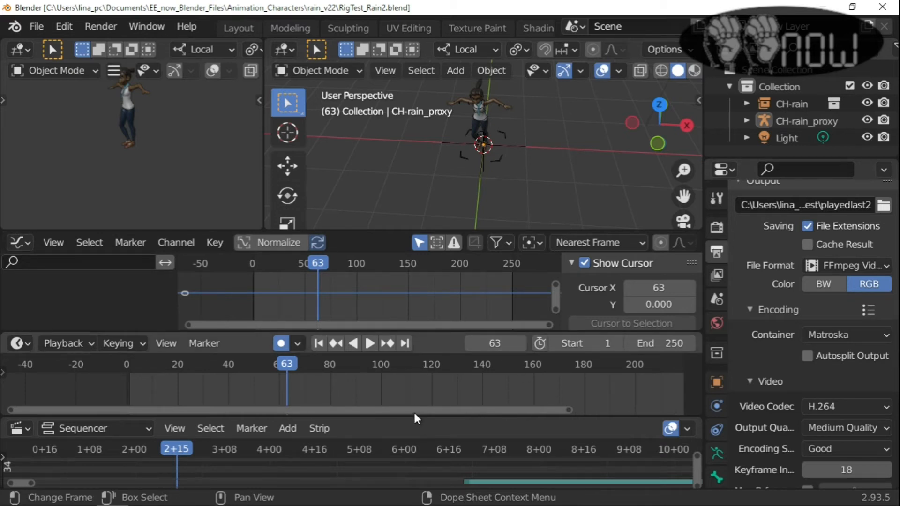
pyautogui.moveTo(427, 416); pyautogui.dragTo(427, 420)
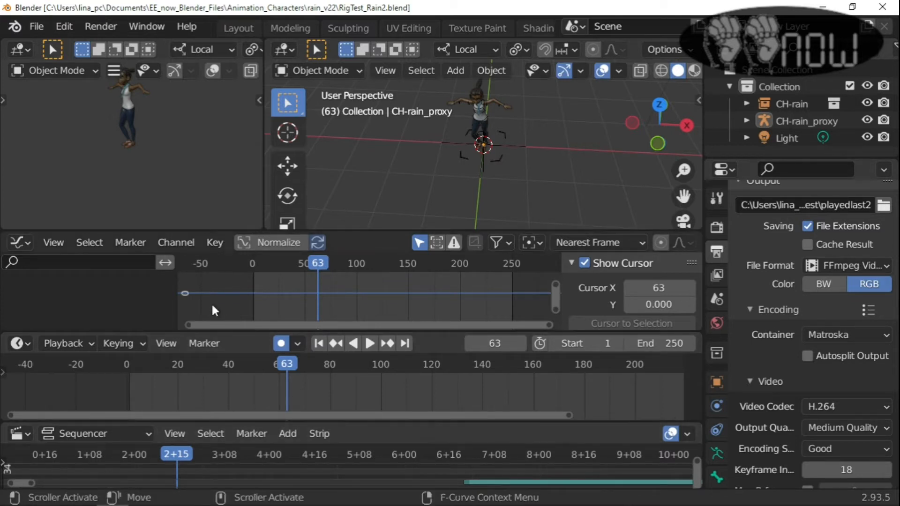
# Reopen RigTest_Rain2.blend from the recent files, then play and stop the Rain character's animation
pyautogui.click(37, 28)
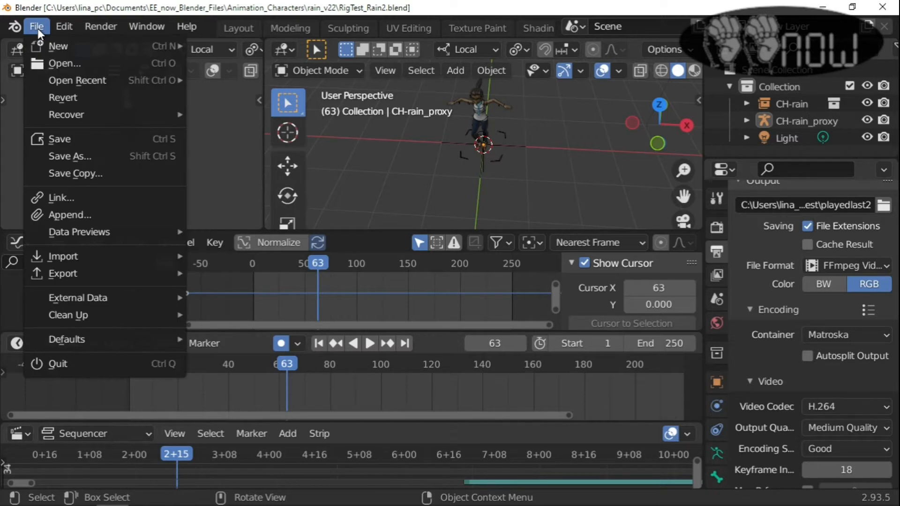
pyautogui.moveTo(80, 114)
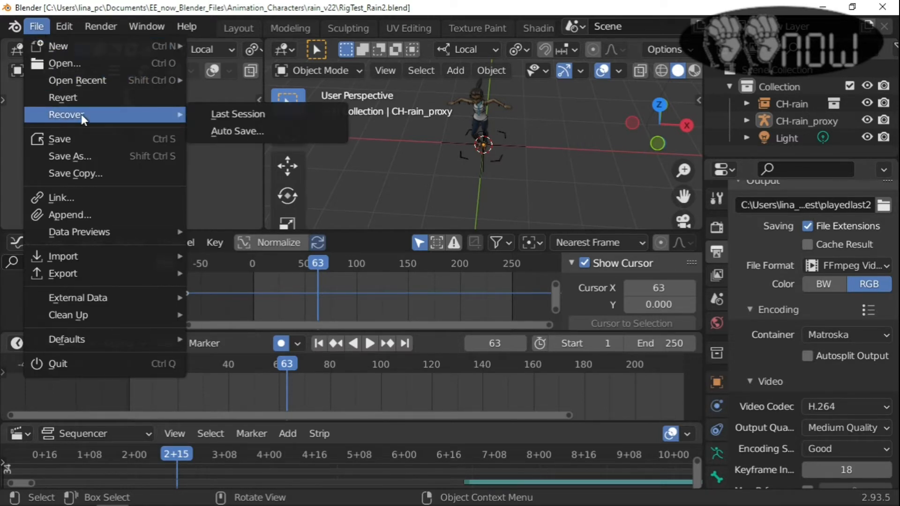
pyautogui.moveTo(75, 85)
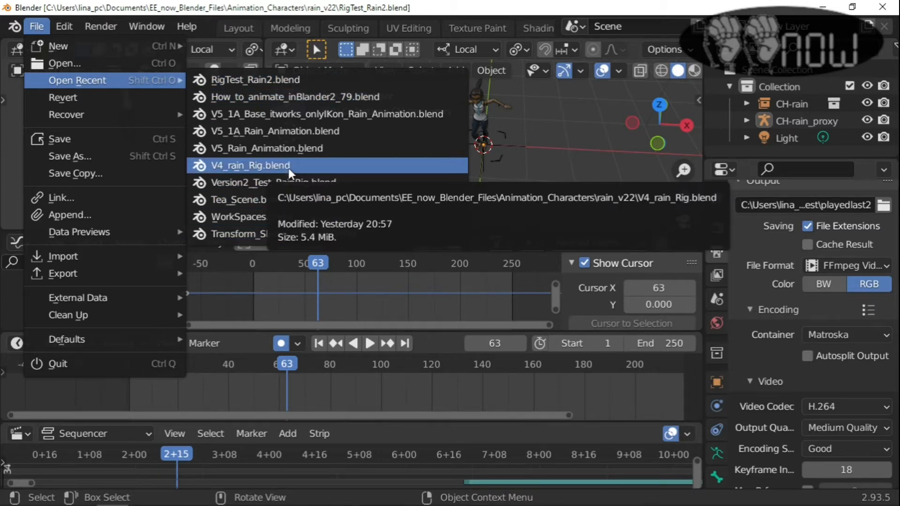
pyautogui.click(282, 74)
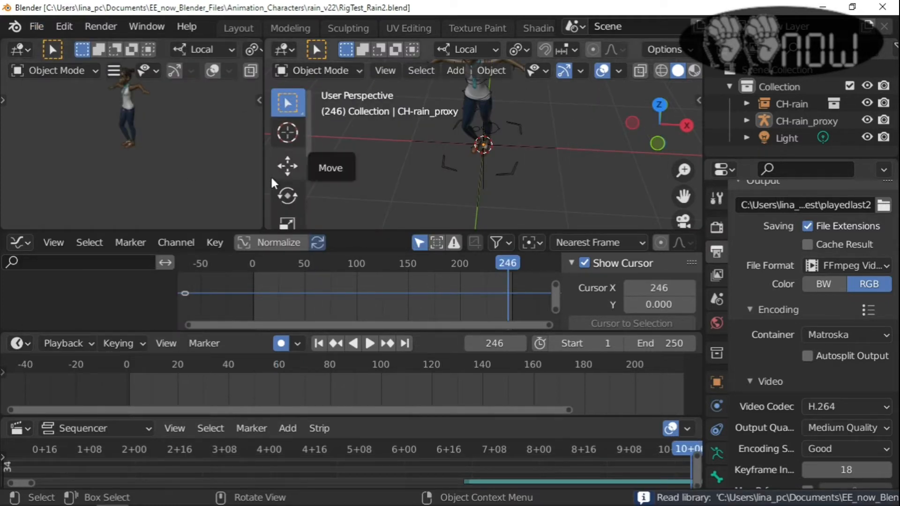
pyautogui.press('space')
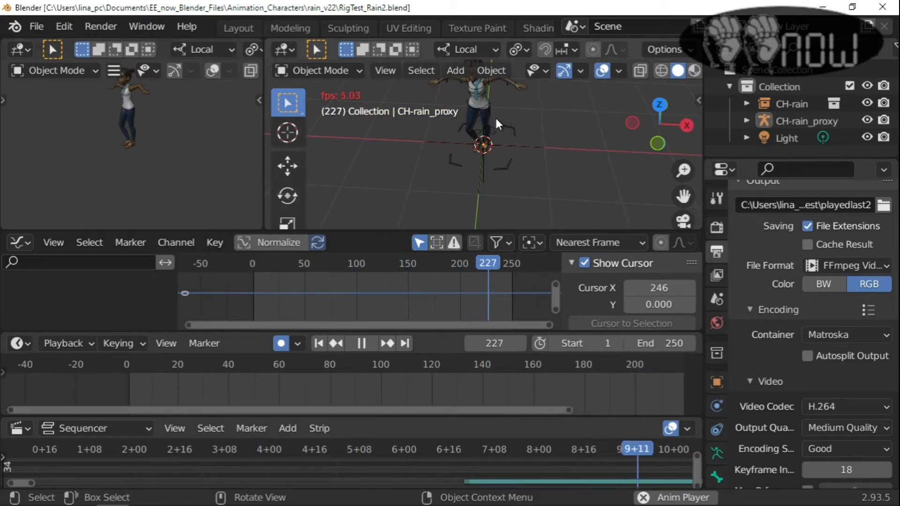
pyautogui.press('space')
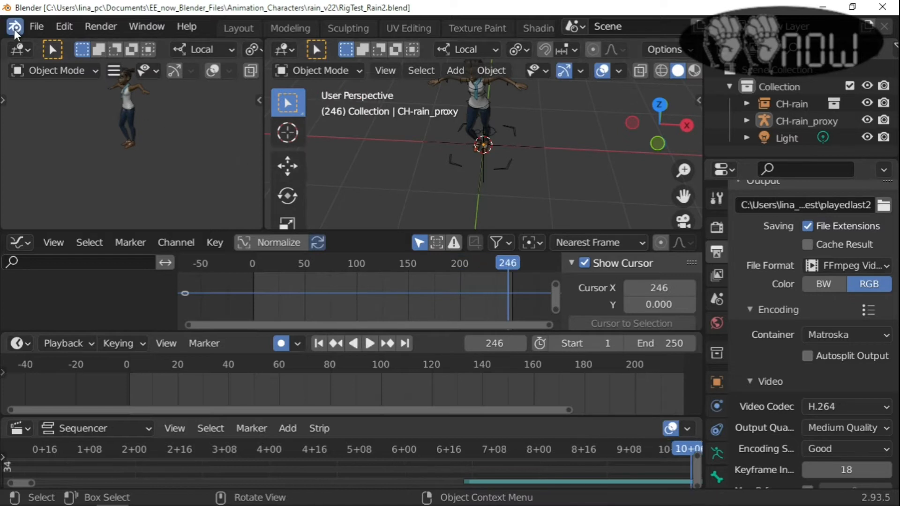
pyautogui.click(30, 30)
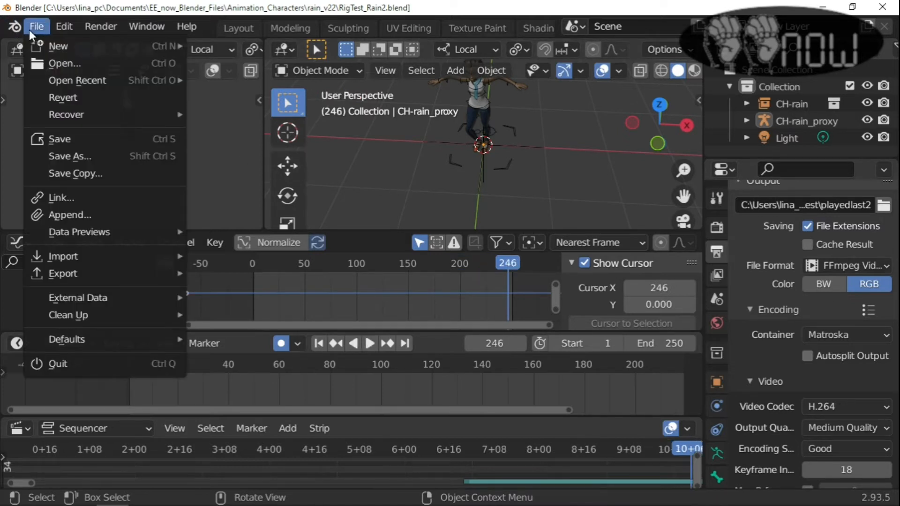
pyautogui.moveTo(126, 112)
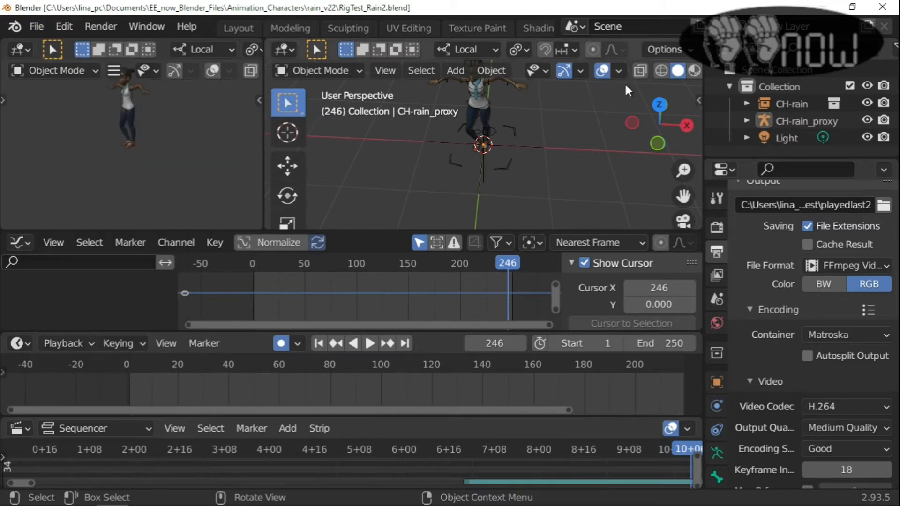
pyautogui.scroll(-2, 556, 117)
pyautogui.scroll(-2, 532, 124)
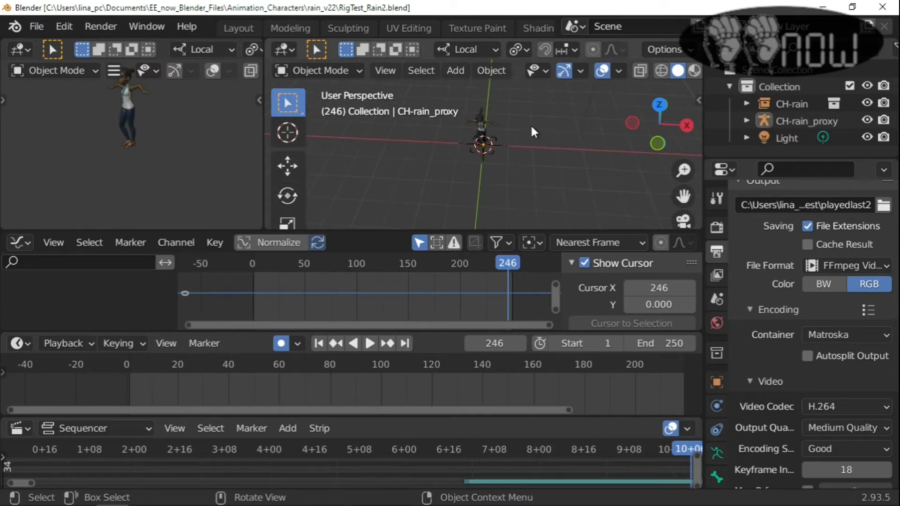
pyautogui.scroll(5, 530, 123)
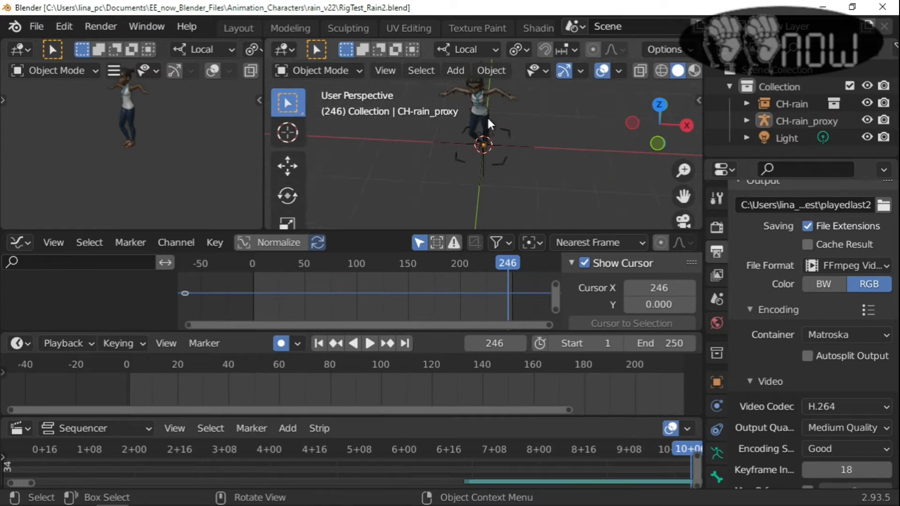
pyautogui.scroll(-2, 483, 116)
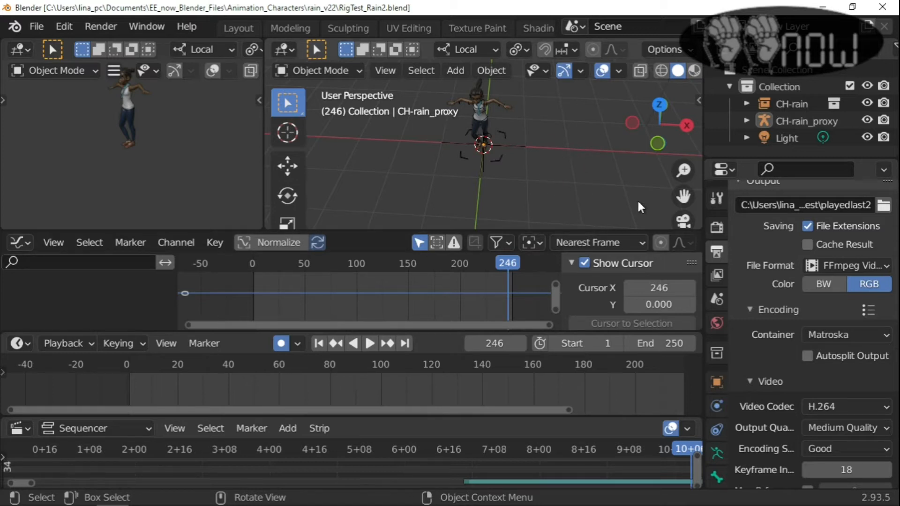
# Show the 3D viewport's sidebar and look through the Rain proxy's transform values and CloudRig properties
pyautogui.press('n')
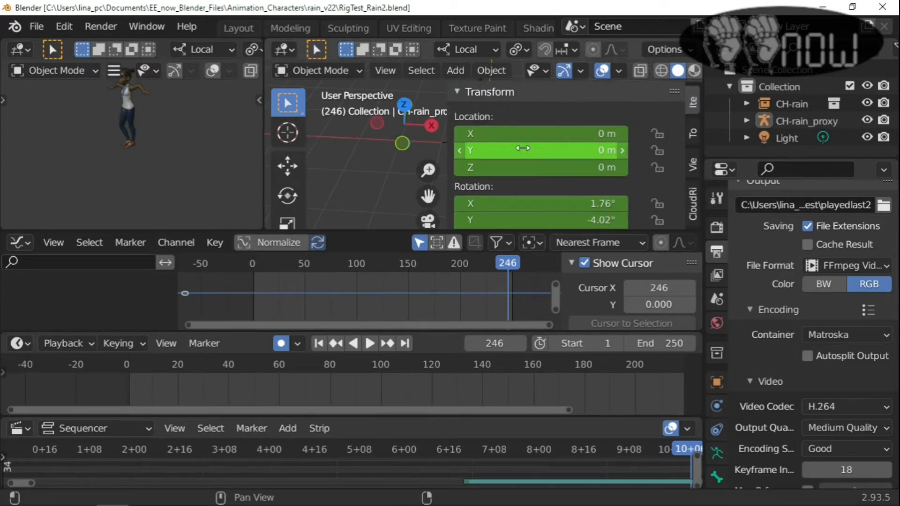
pyautogui.scroll(-5, 483, 161)
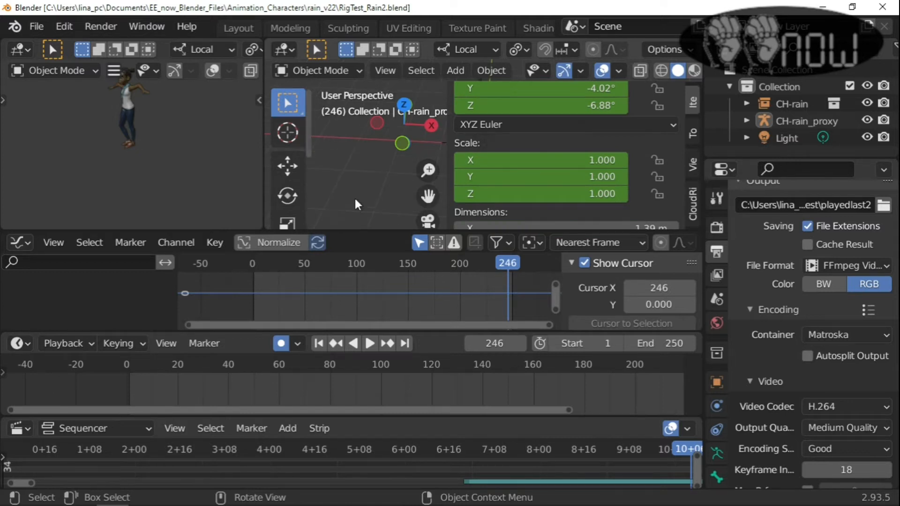
pyautogui.click(694, 168)
pyautogui.click(696, 203)
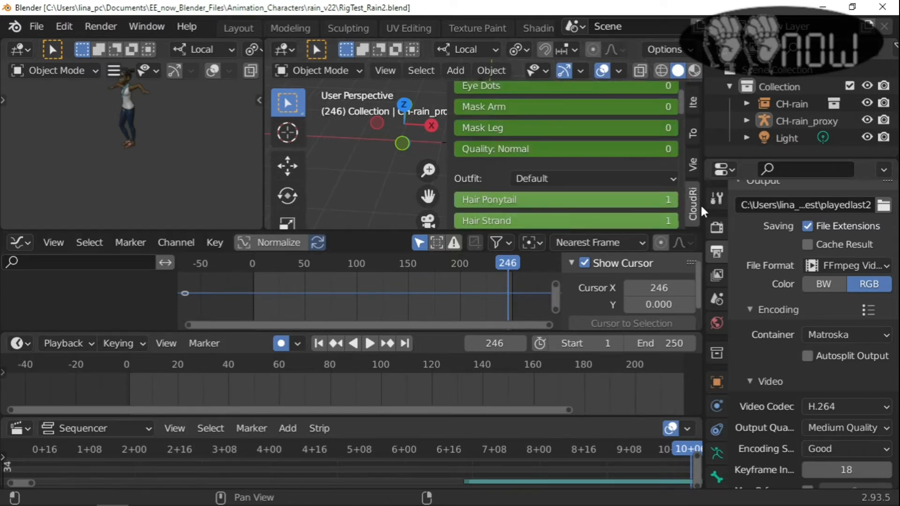
# Shift the borders between the stacked editors to make the 3D viewports taller, and hide the viewport sidebar
pyautogui.moveTo(357, 331); pyautogui.dragTo(356, 347)
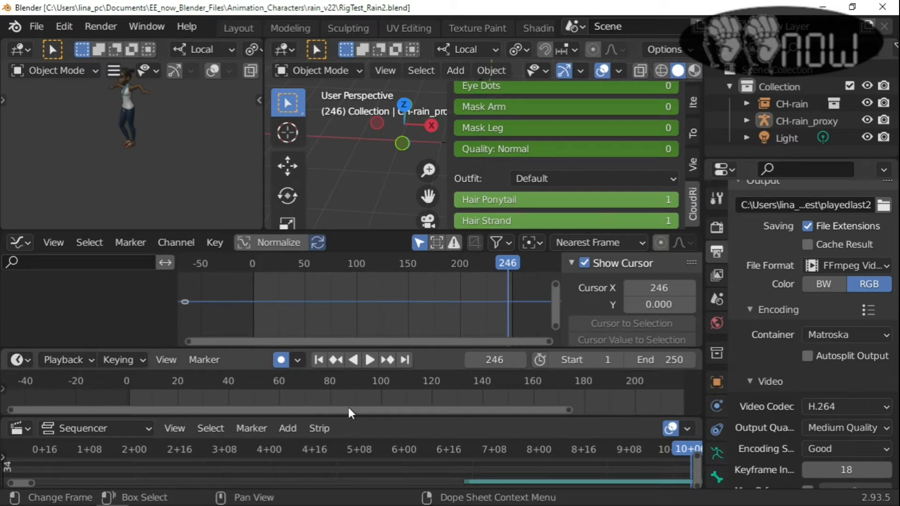
pyautogui.moveTo(338, 418); pyautogui.dragTo(335, 446)
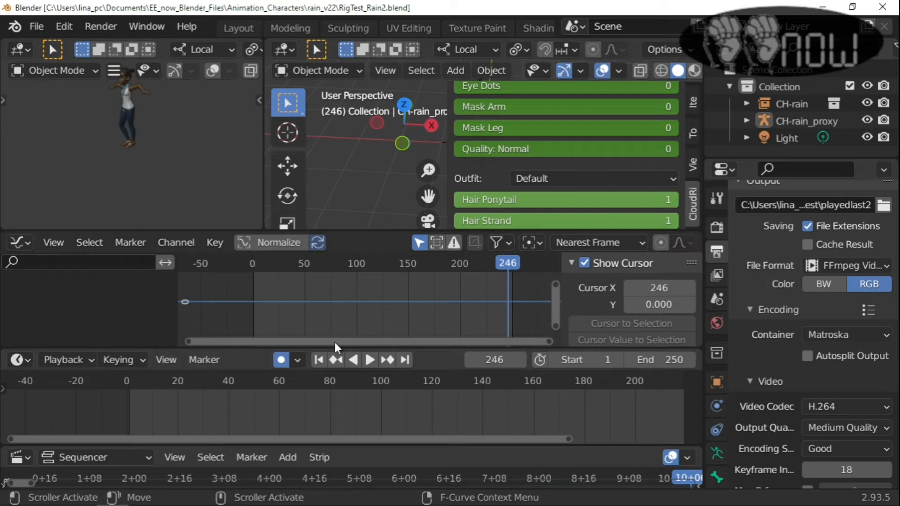
pyautogui.moveTo(334, 347); pyautogui.dragTo(330, 368)
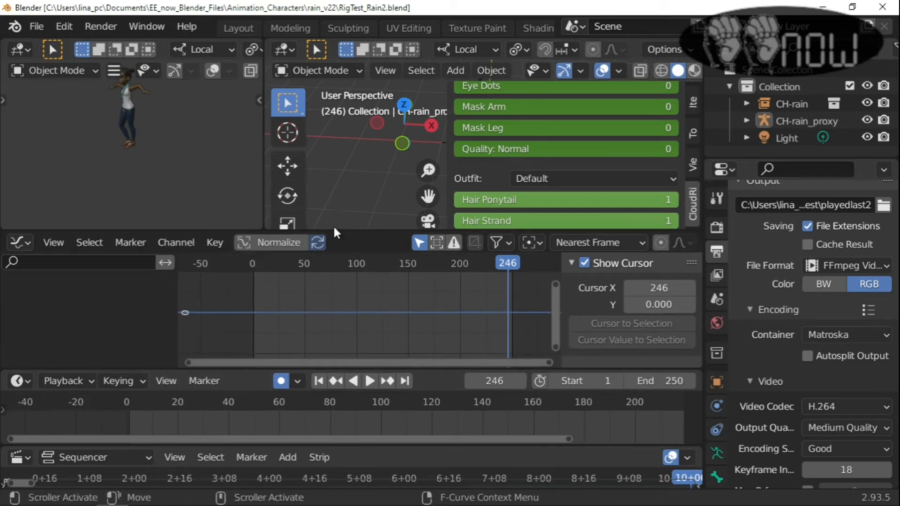
pyautogui.moveTo(336, 231); pyautogui.dragTo(337, 288)
pyautogui.press('n')
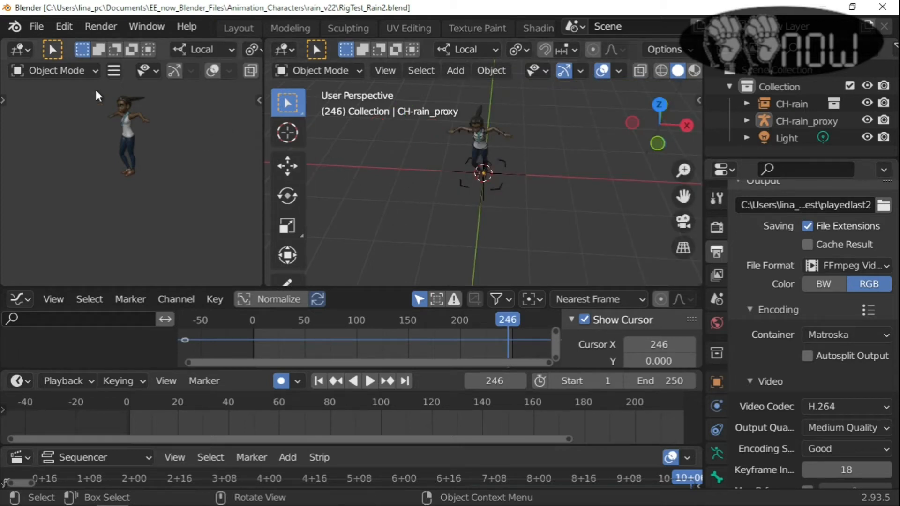
# Open How_to_animate_inBlander2_79.blend from the recent files and look through the available workspaces
pyautogui.click(35, 27)
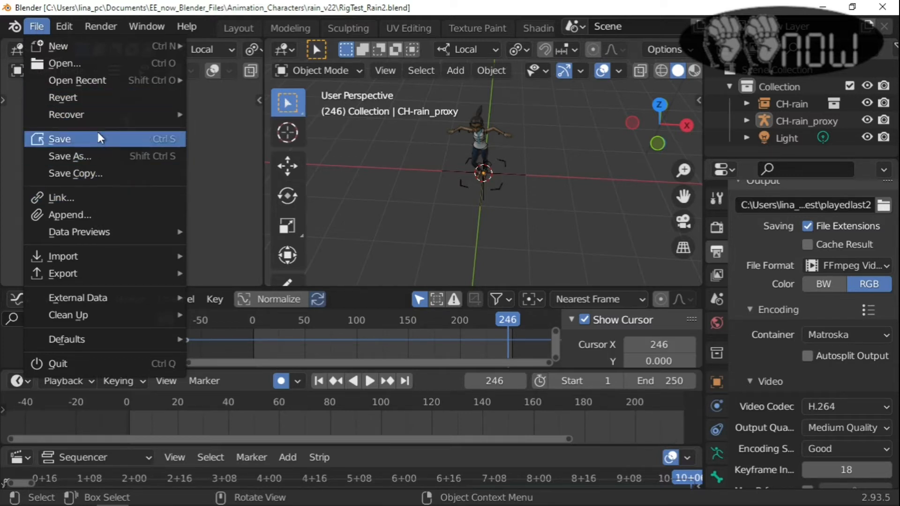
pyautogui.moveTo(91, 79)
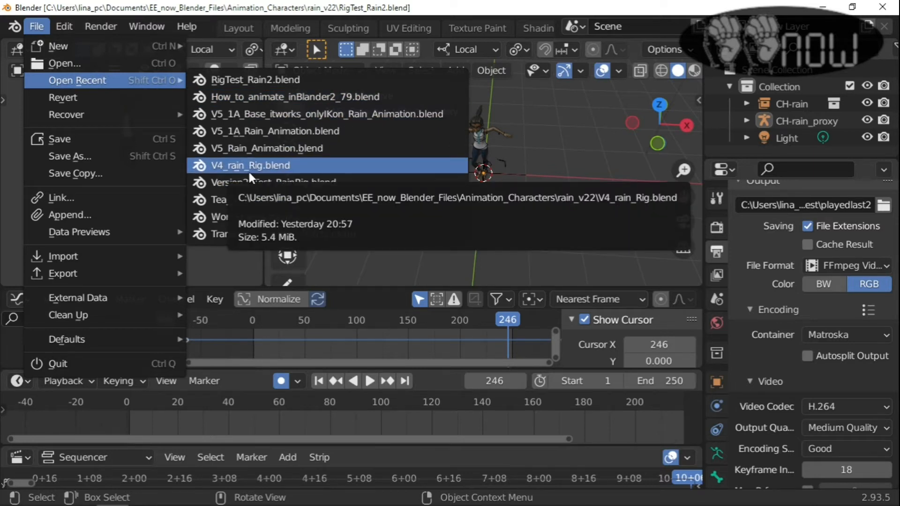
pyautogui.click(272, 97)
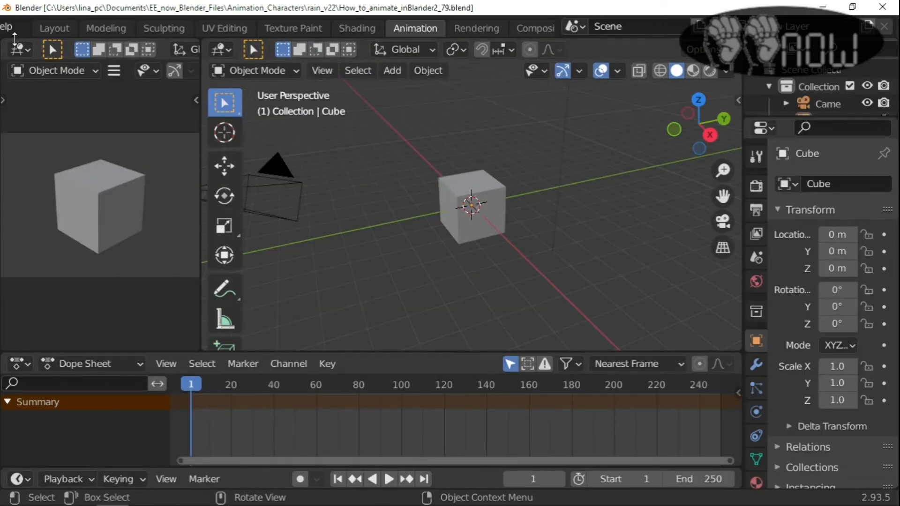
pyautogui.scroll(-6, 111, 31)
pyautogui.scroll(-1, 54, 32)
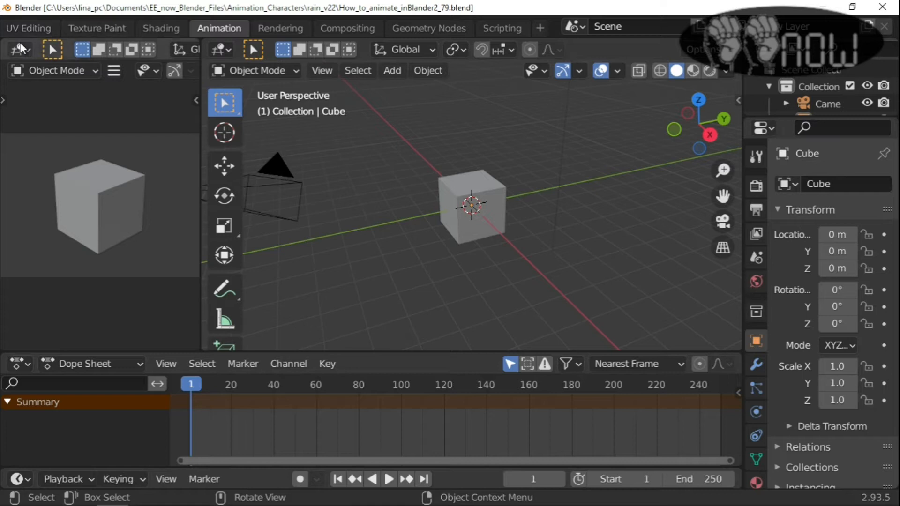
pyautogui.scroll(7, 91, 26)
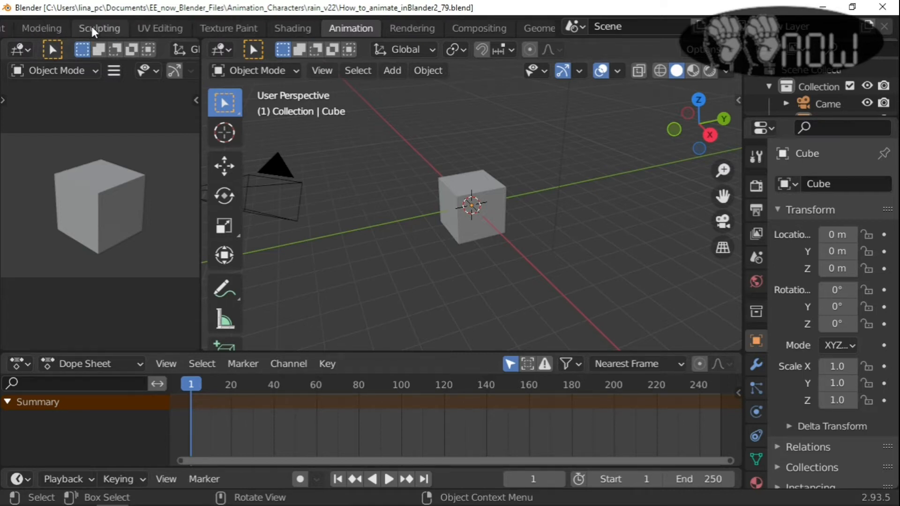
pyautogui.scroll(8, 91, 25)
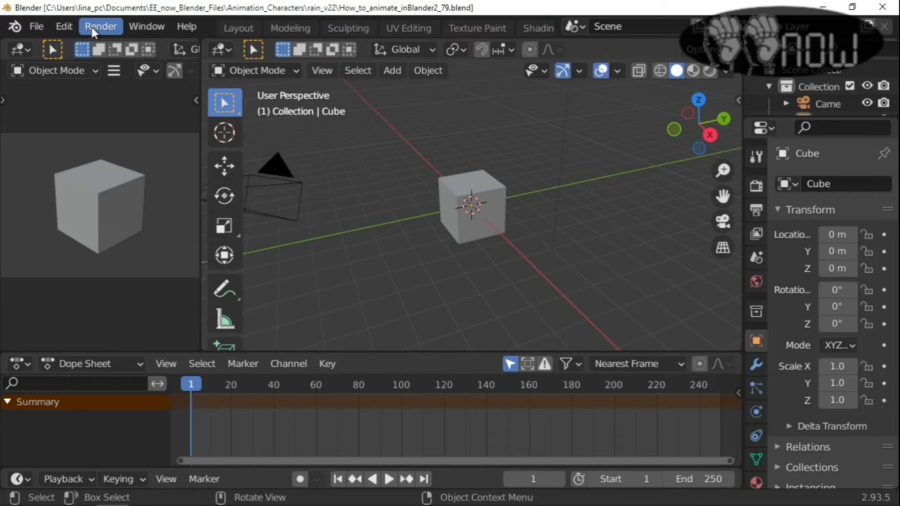
# Open Basic_Key_Frames.blend from the rain_v22 folder
pyautogui.click(36, 30)
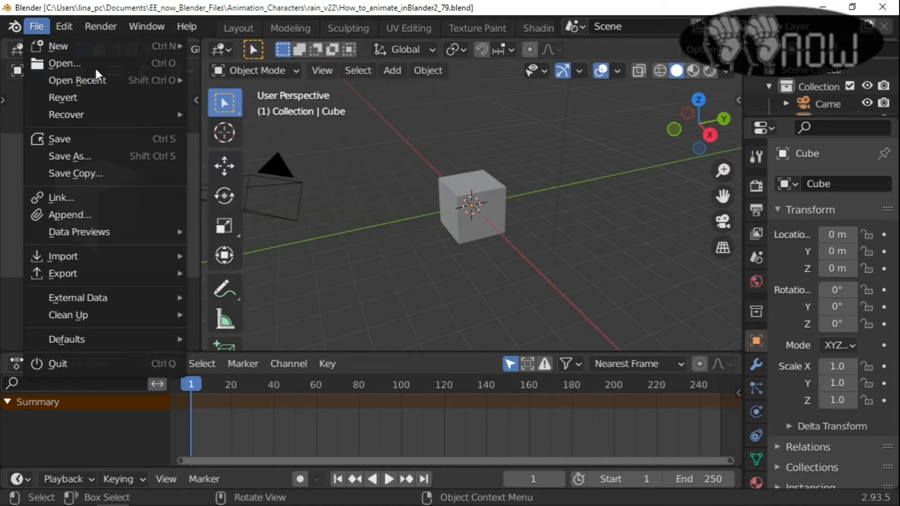
pyautogui.click(94, 64)
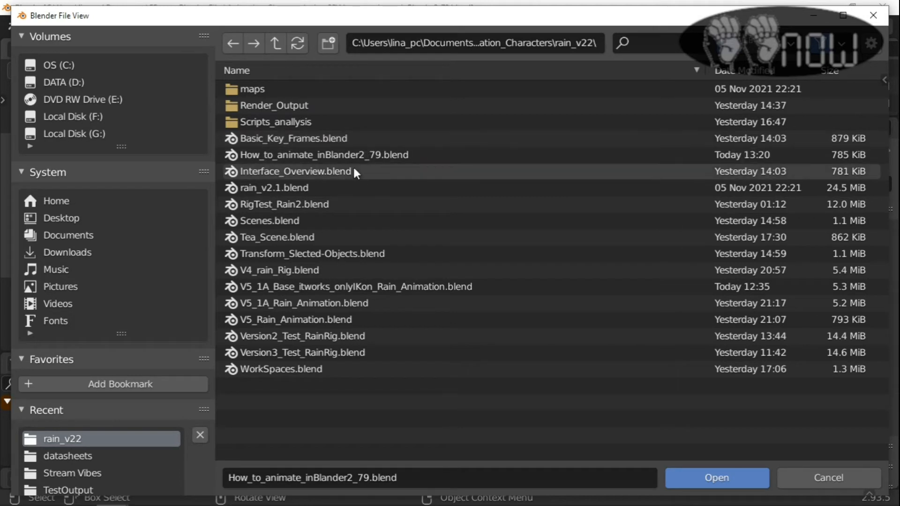
pyautogui.click(351, 144)
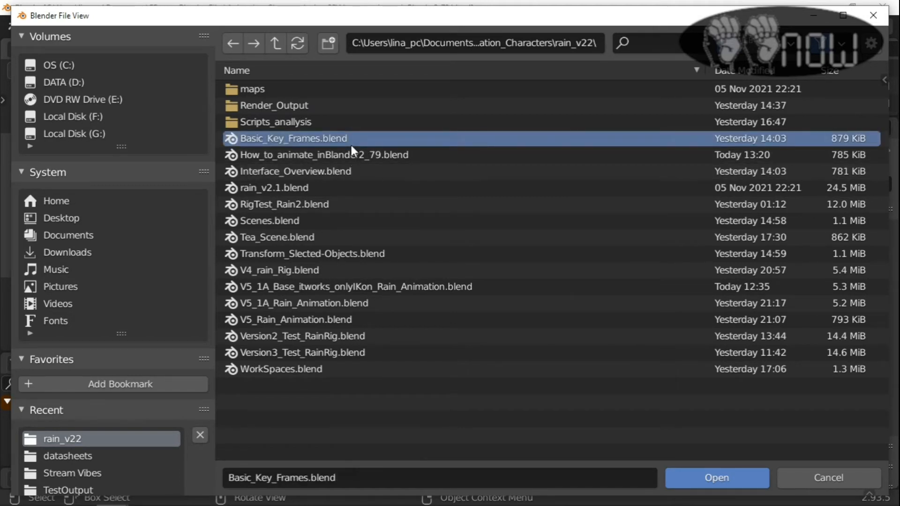
pyautogui.doubleClick(351, 144)
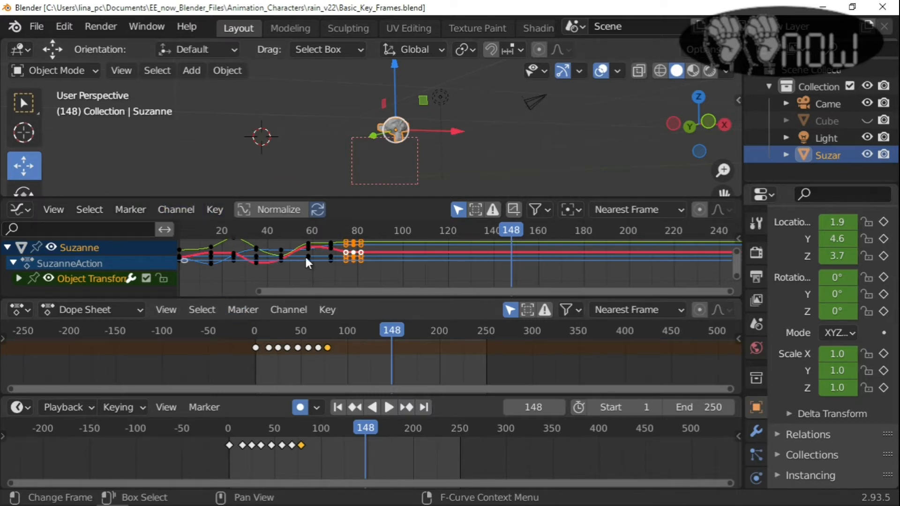
# Play the Suzanne keyframe animation, deselect Suzanne during playback, and stop it
pyautogui.press('space')
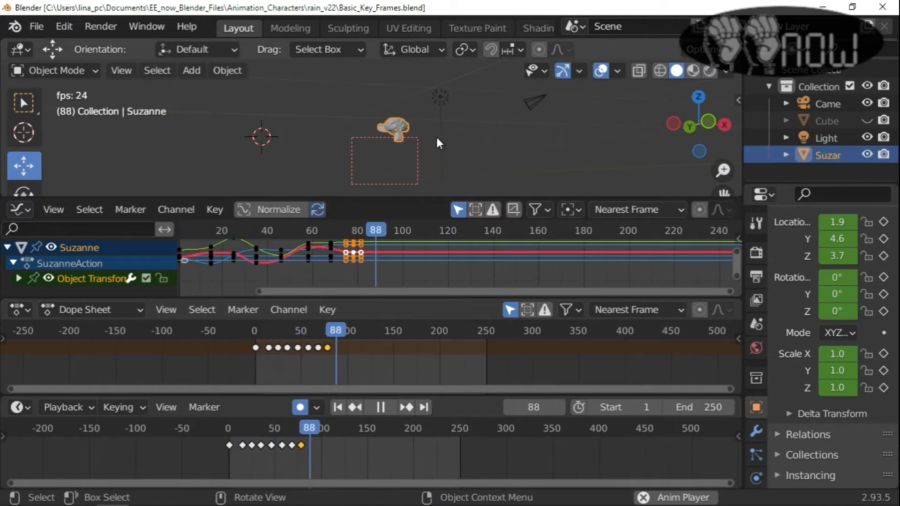
pyautogui.click(453, 147)
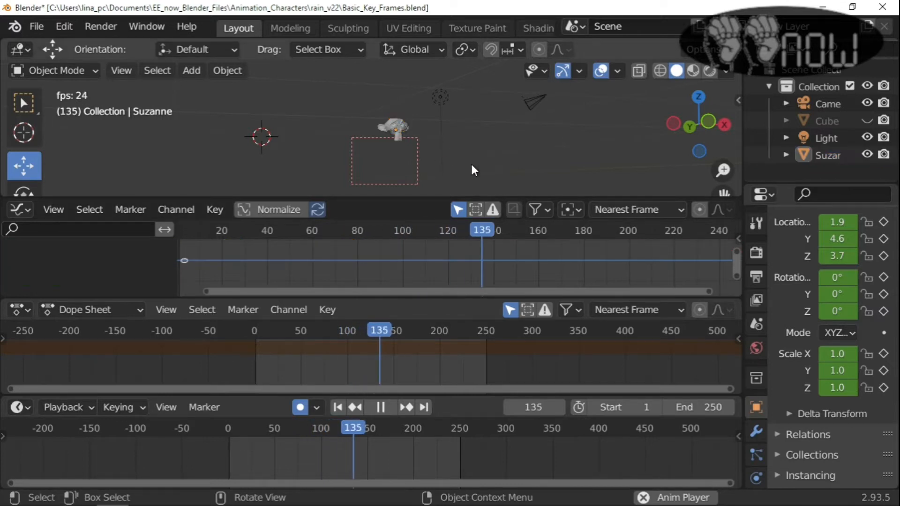
pyautogui.press('space')
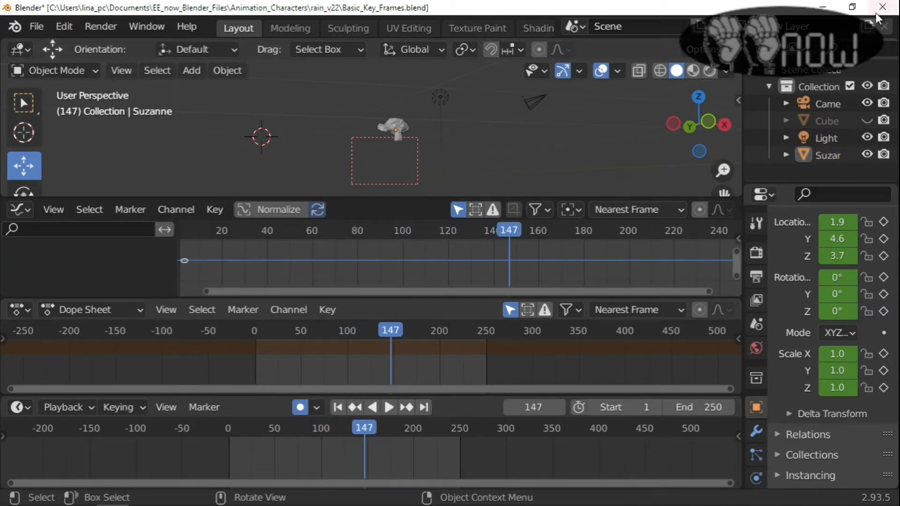
pyautogui.click(822, 7)
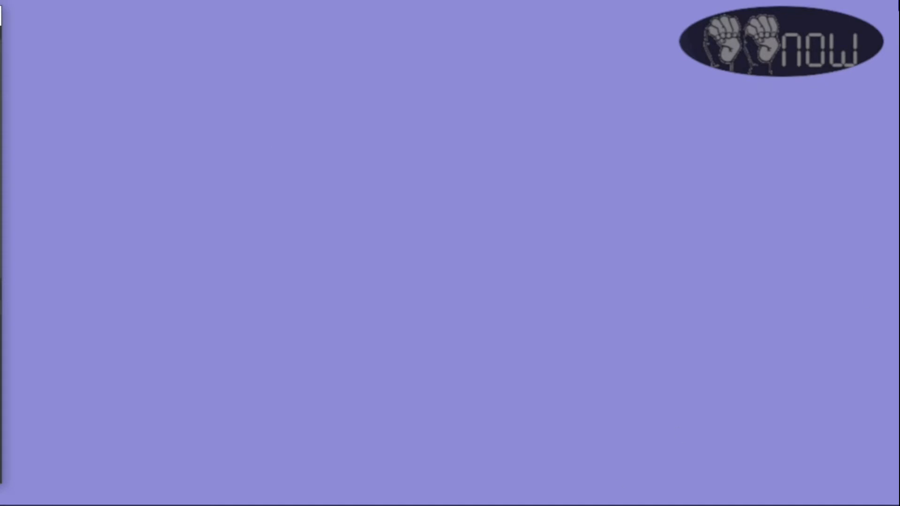
pyautogui.click(114, 493)
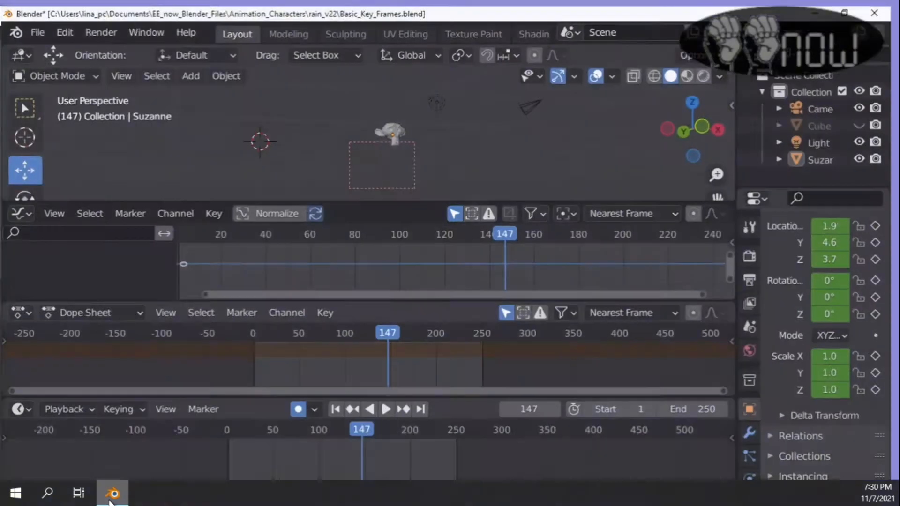
# Open Transform_Slected-Objects.blend from the rain_v22 folder, discarding the changes to Basic_Key_Frames.blend
pyautogui.click(32, 25)
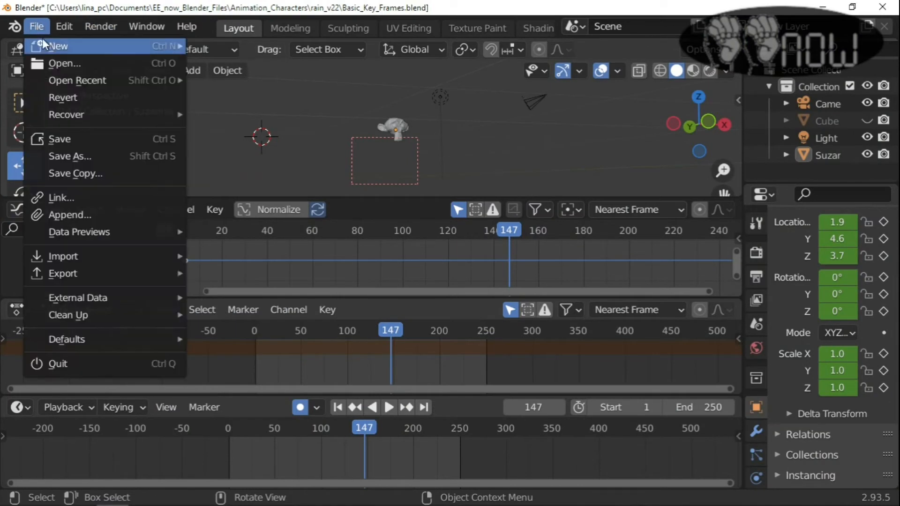
pyautogui.click(71, 66)
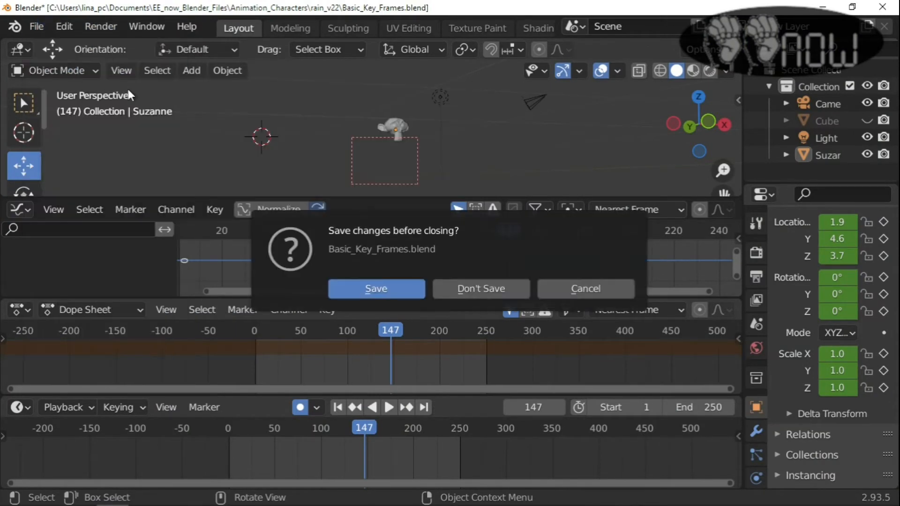
pyautogui.click(494, 294)
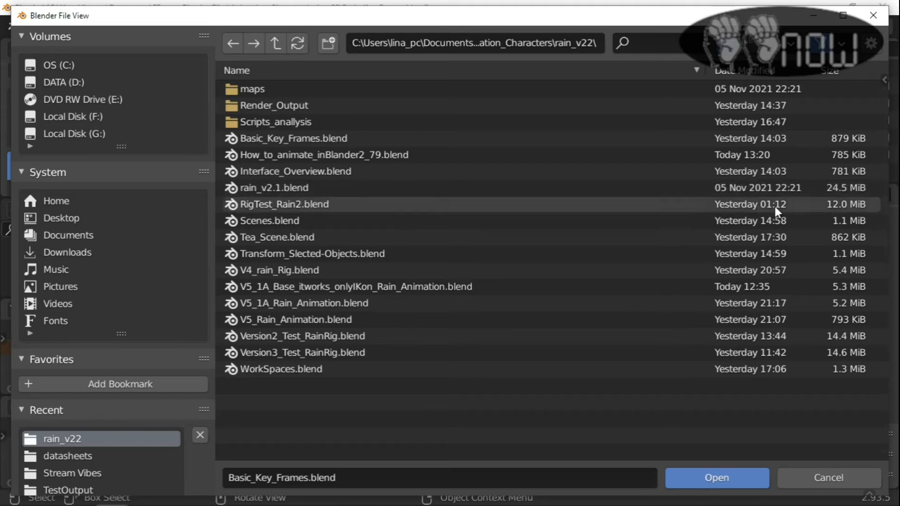
pyautogui.click(685, 254)
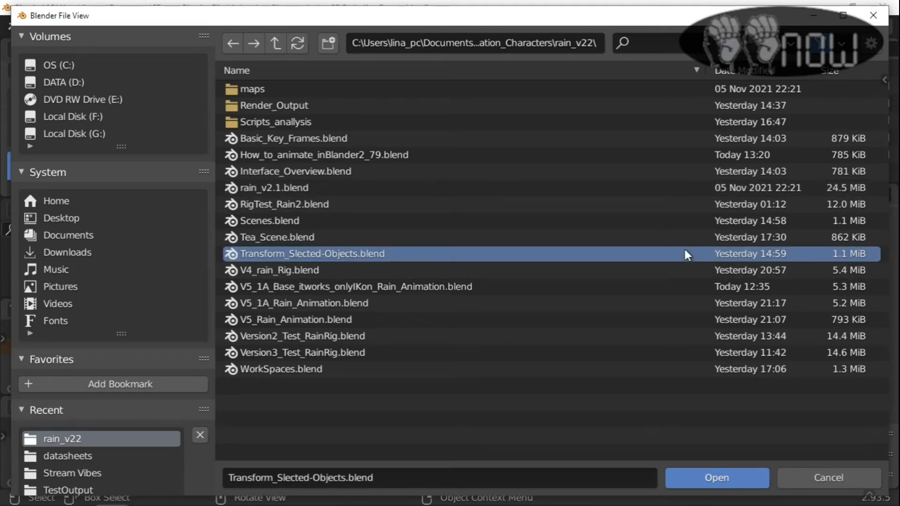
pyautogui.click(723, 478)
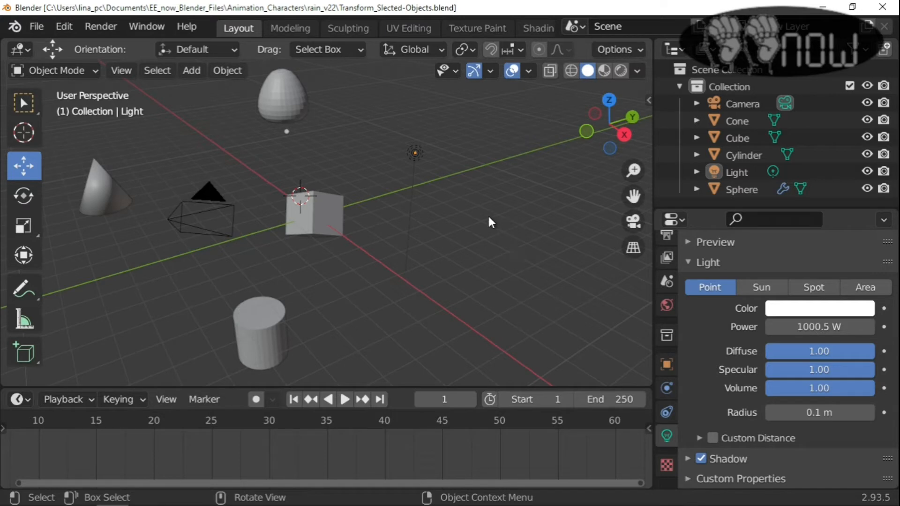
# Play the scene's animation to watch the particles falling from the sphere, and stop it
pyautogui.scroll(-3, 489, 217)
pyautogui.scroll(3, 388, 225)
pyautogui.scroll(-3, 417, 220)
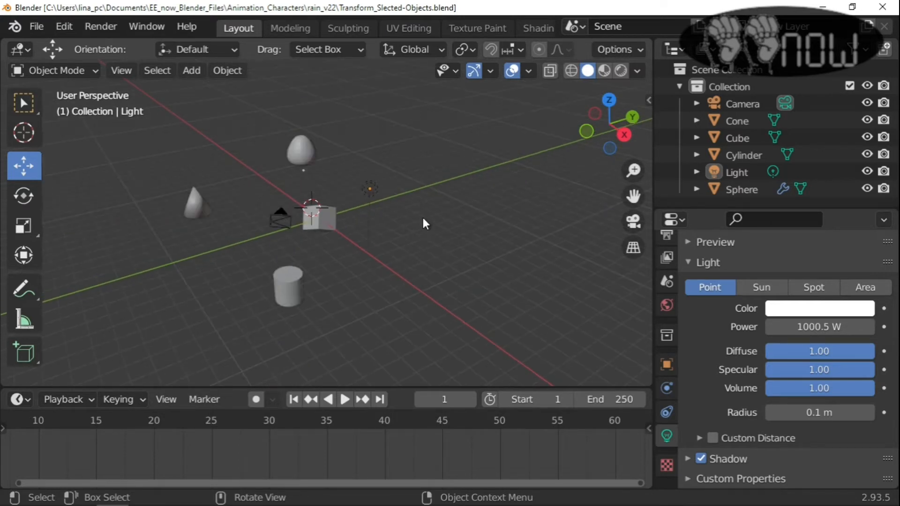
pyautogui.rightClick(425, 211)
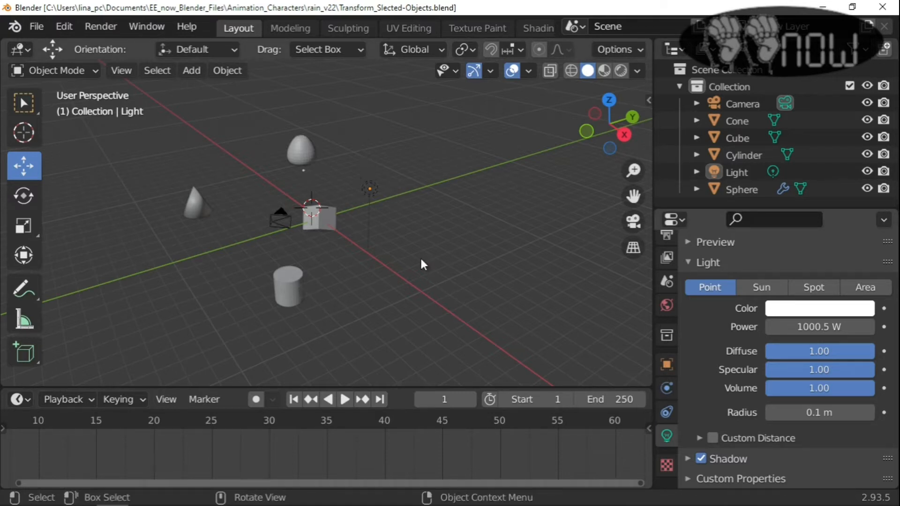
pyautogui.press('space')
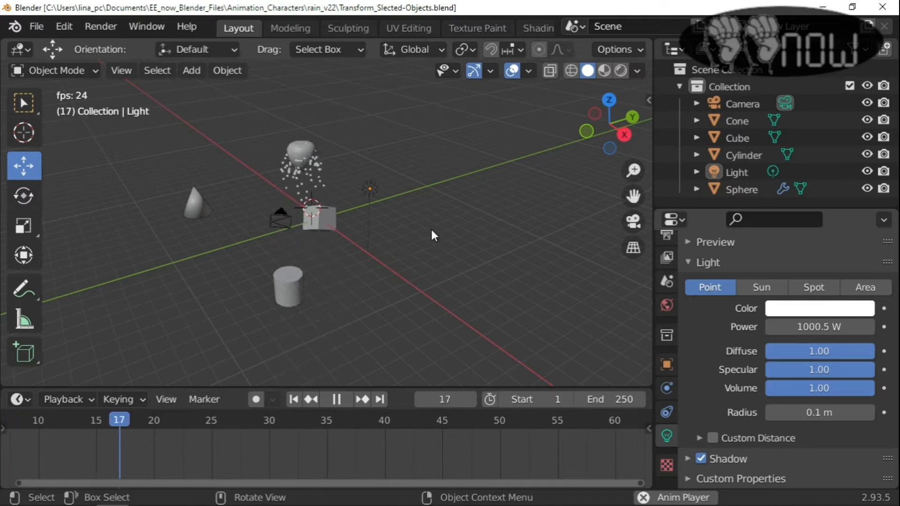
pyautogui.press('space')
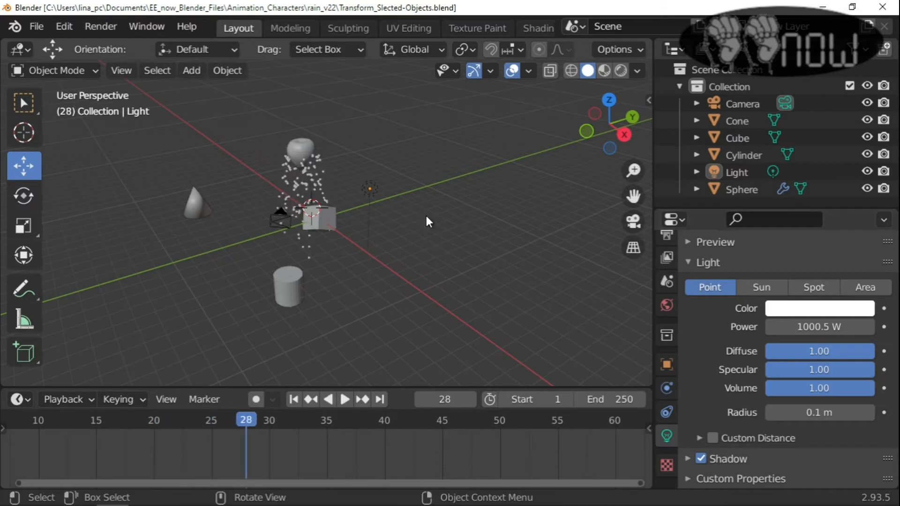
# Open Version3_Test_RainRig.blend from the rain_v22 folder, and briefly play and stop the Rain character's animation
pyautogui.click(36, 26)
pyautogui.click(67, 65)
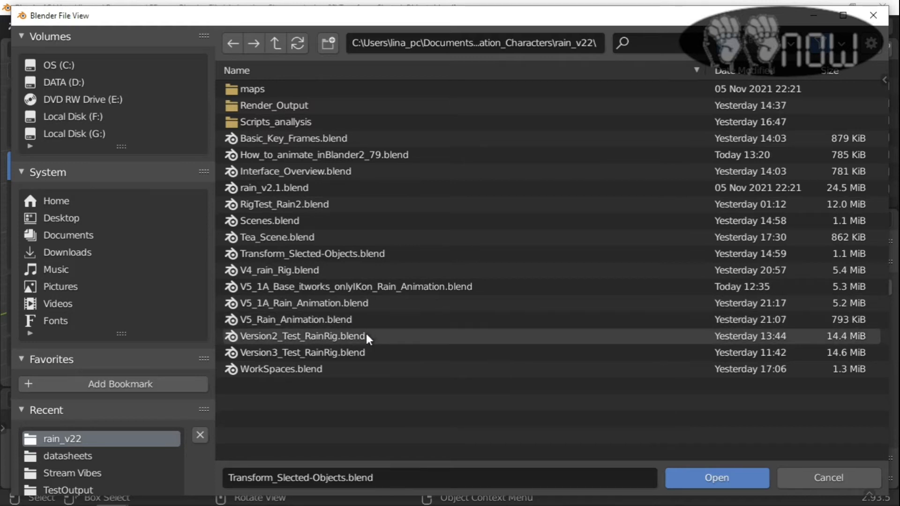
pyautogui.click(349, 354)
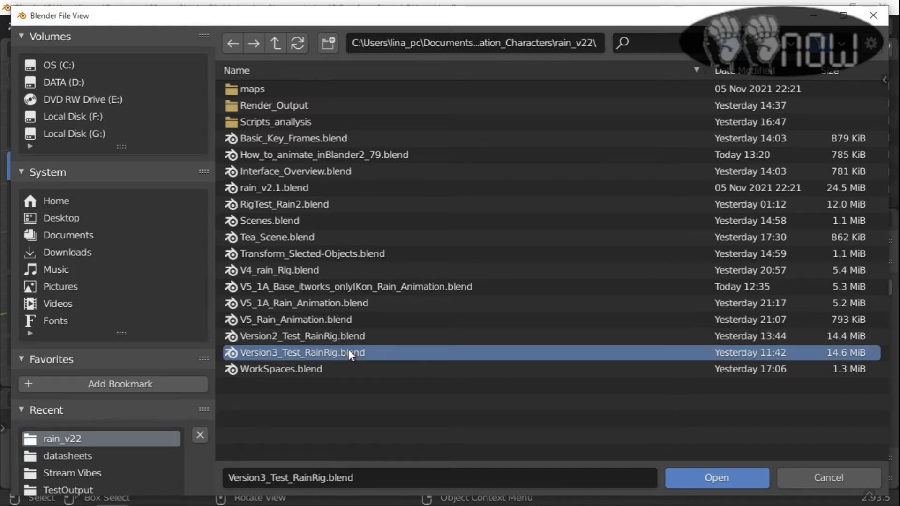
pyautogui.doubleClick(348, 353)
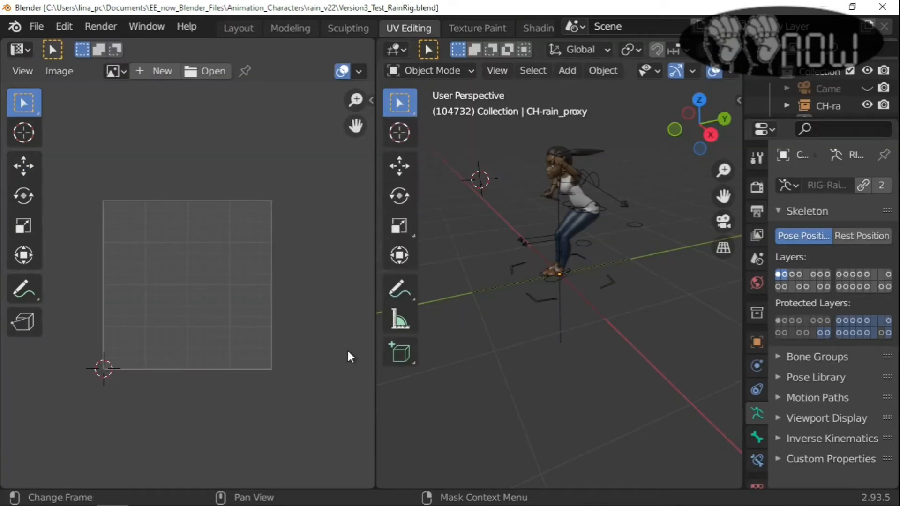
pyautogui.press('space')
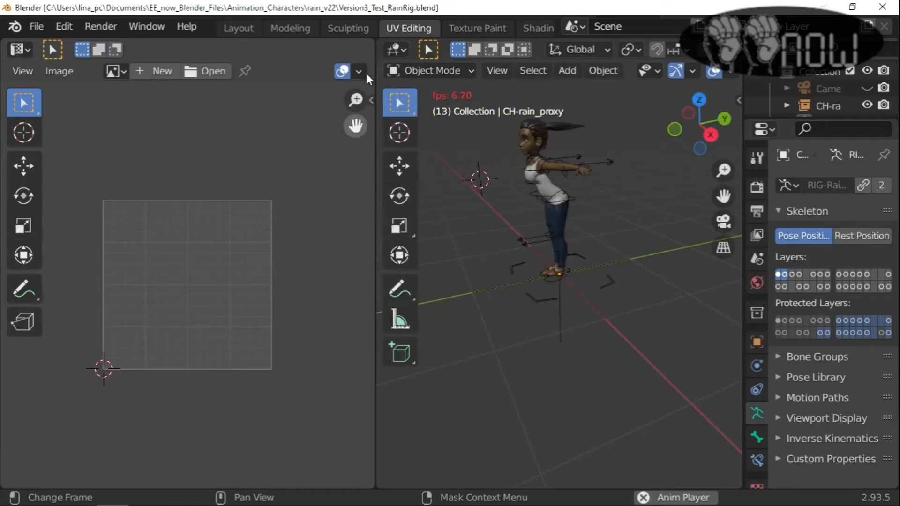
pyautogui.press('space')
# Switch to the Animation workspace, and play and stop the Rain rig's animation twice
pyautogui.scroll(-5, 350, 22)
pyautogui.click(484, 29)
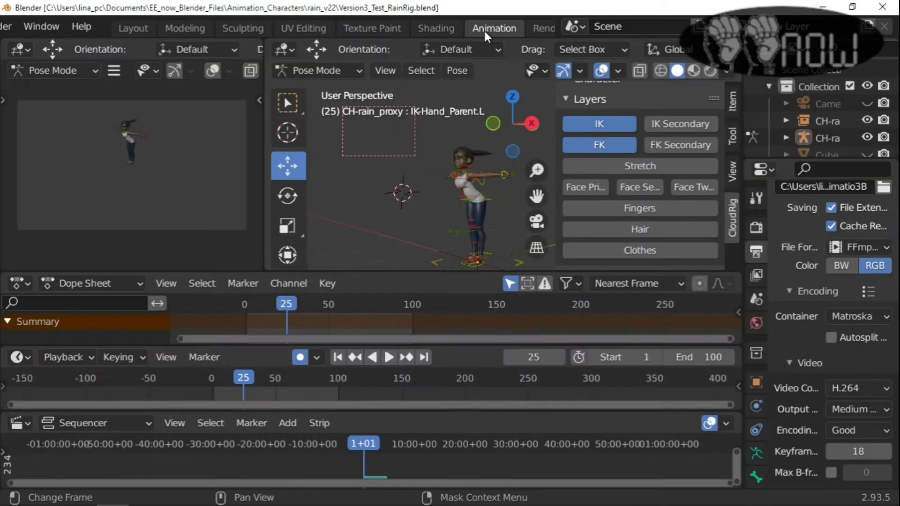
pyautogui.press('space')
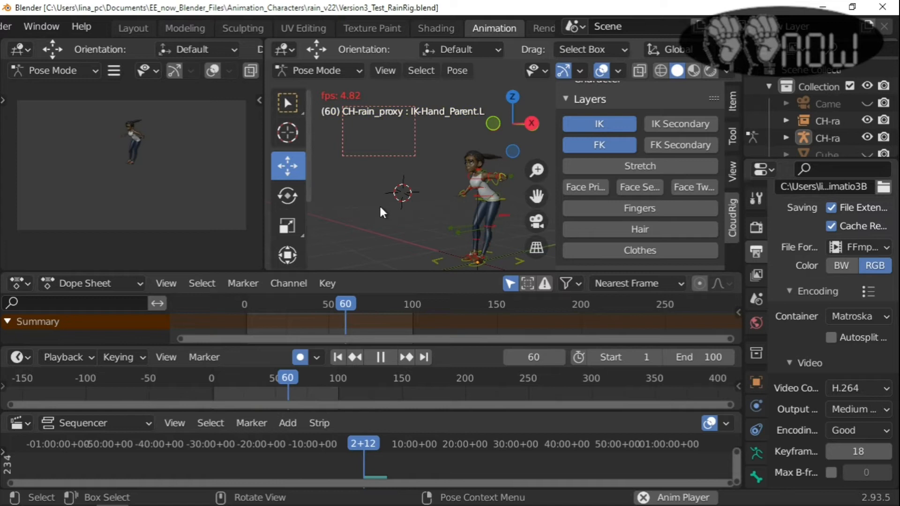
pyautogui.press('space')
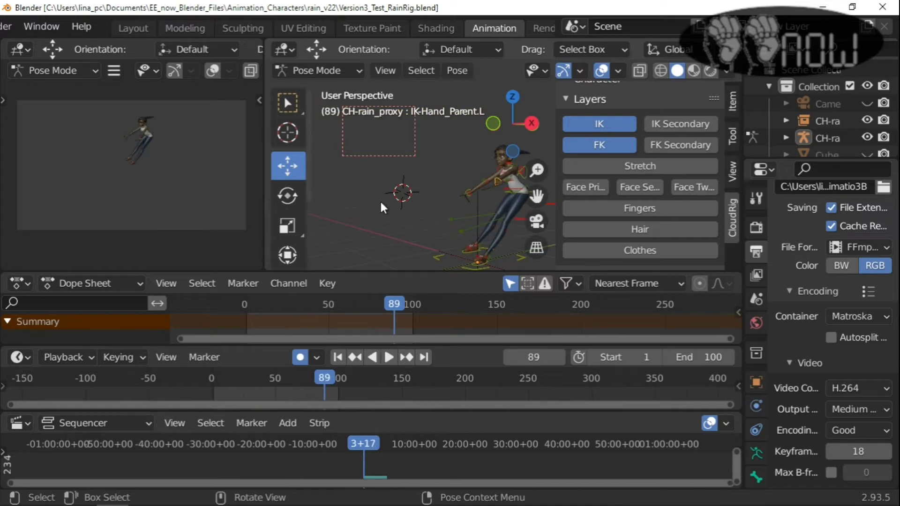
pyautogui.press('space')
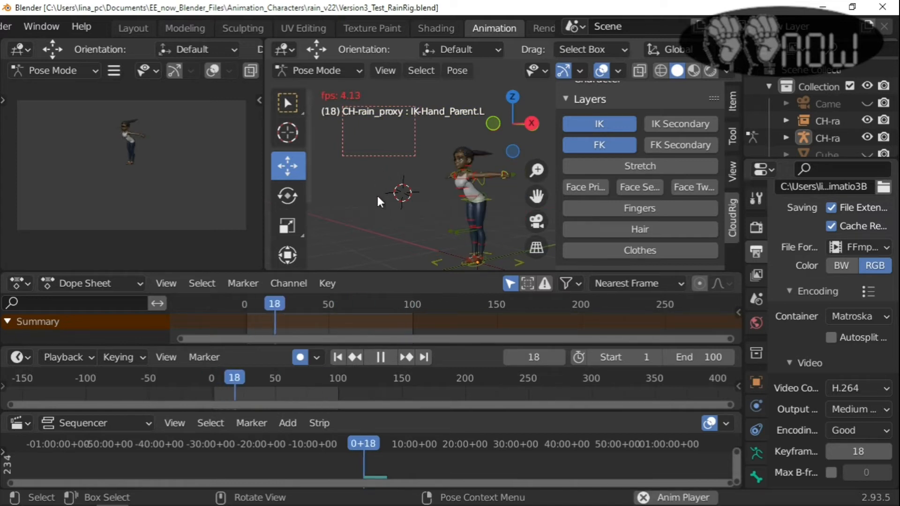
pyautogui.press('space')
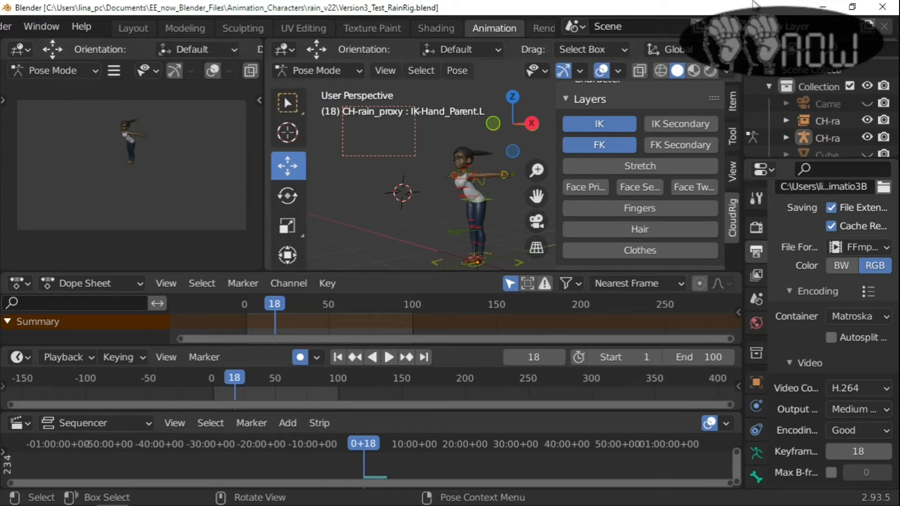
pyautogui.click(853, 7)
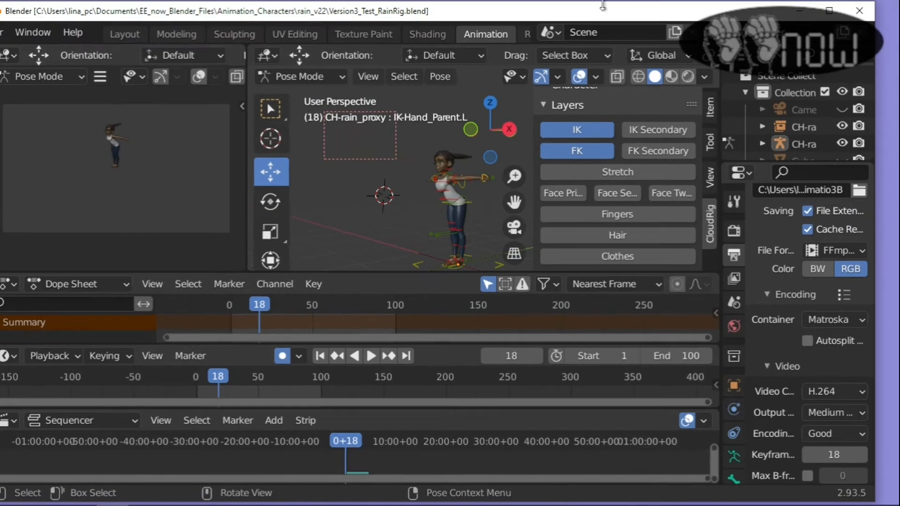
pyautogui.click(829, 14)
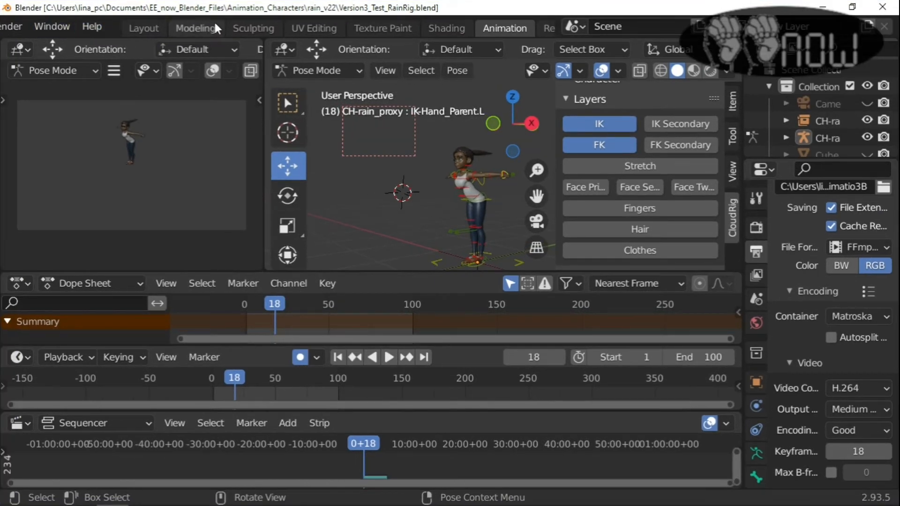
# Open WorkSpaces.blend from the rain_v22 folder without saving the current Version3_Test_RainRig.blend file
pyautogui.scroll(-8, 215, 23)
pyautogui.scroll(-5, 146, 42)
pyautogui.scroll(-2, 146, 42)
pyautogui.scroll(8, 176, 21)
pyautogui.scroll(4, 176, 21)
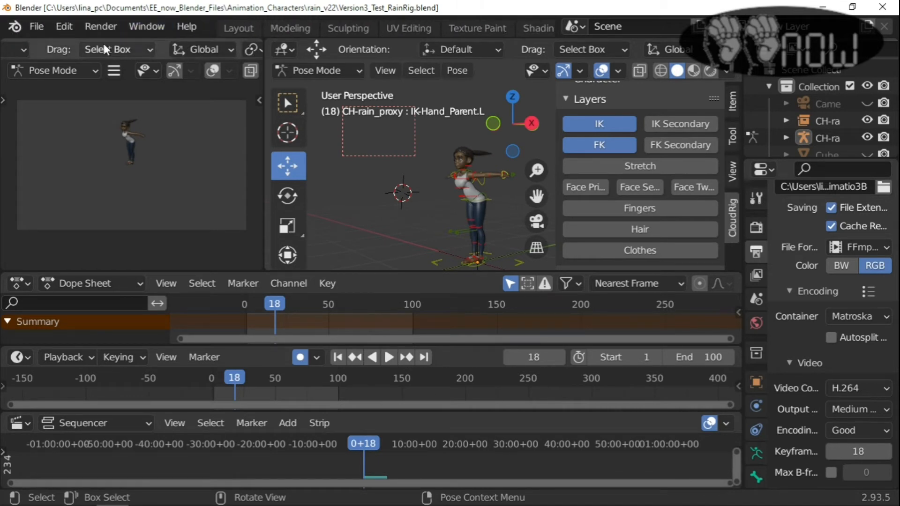
pyautogui.scroll(2, 105, 49)
pyautogui.click(38, 25)
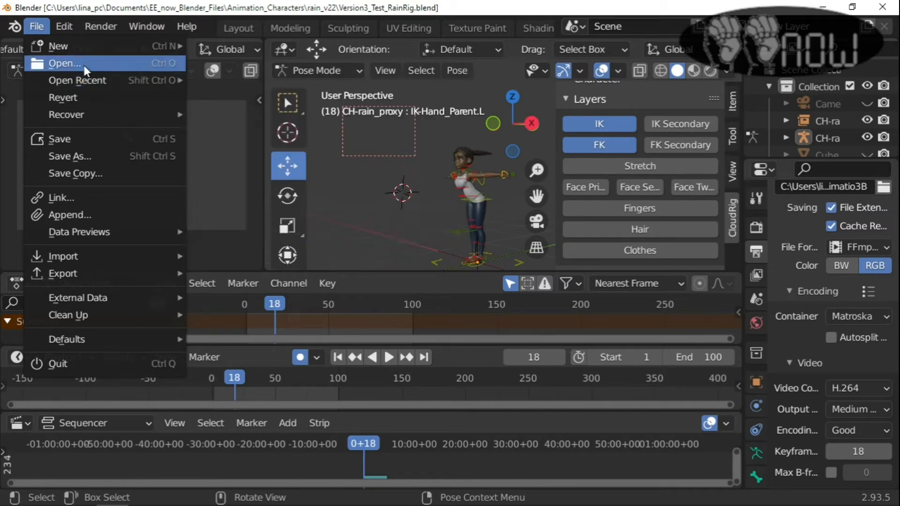
pyautogui.click(82, 64)
pyautogui.click(492, 288)
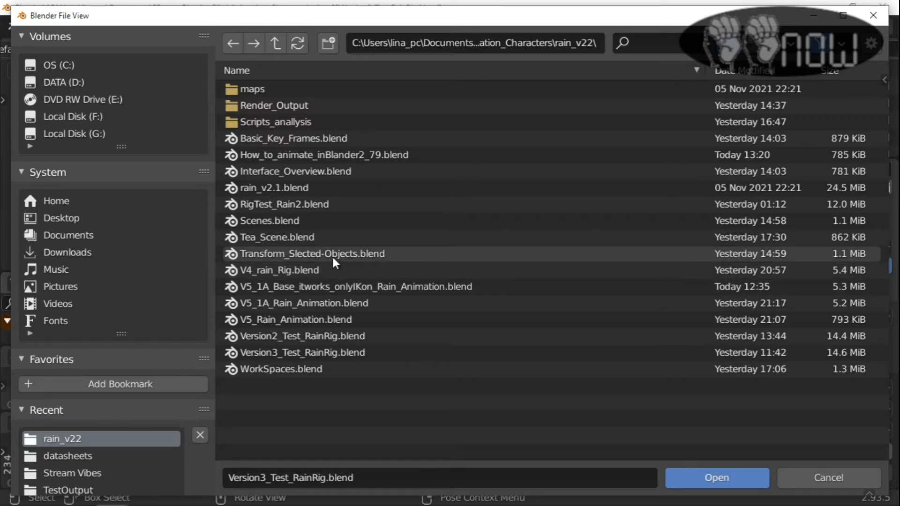
pyautogui.click(325, 324)
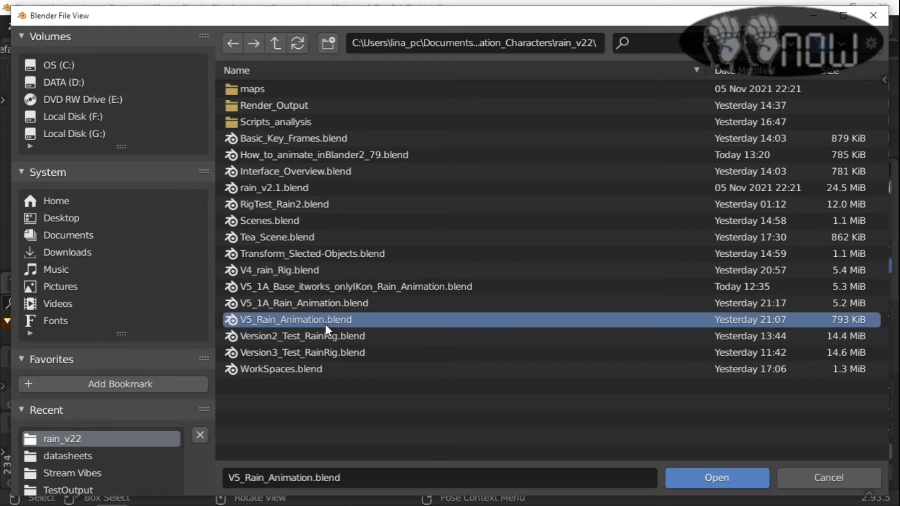
pyautogui.doubleClick(308, 368)
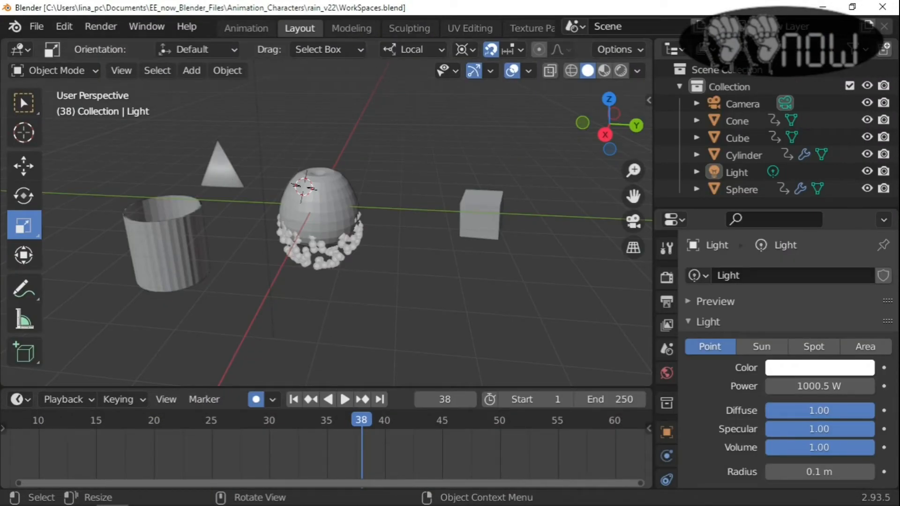
# Switch to the Animation workspace, and play and stop the animation of the moving shapes and particles
pyautogui.click(852, 7)
pyautogui.click(830, 10)
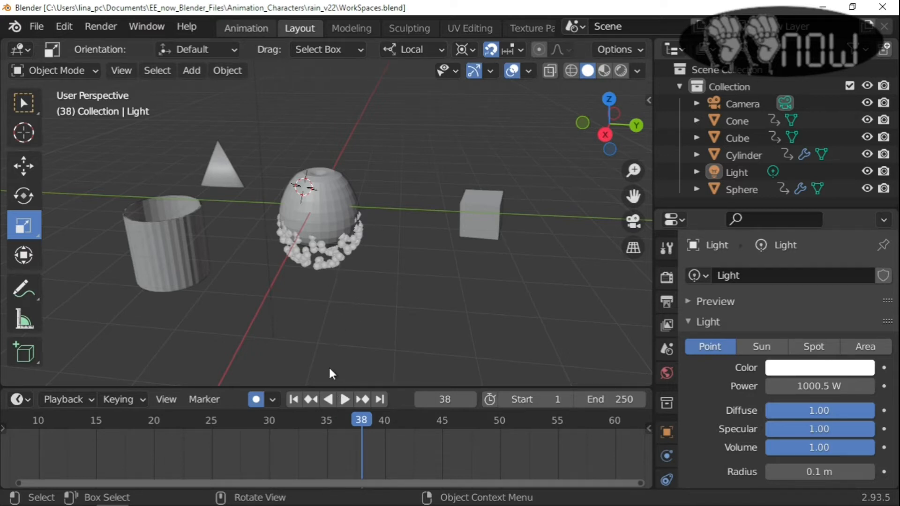
pyautogui.click(235, 30)
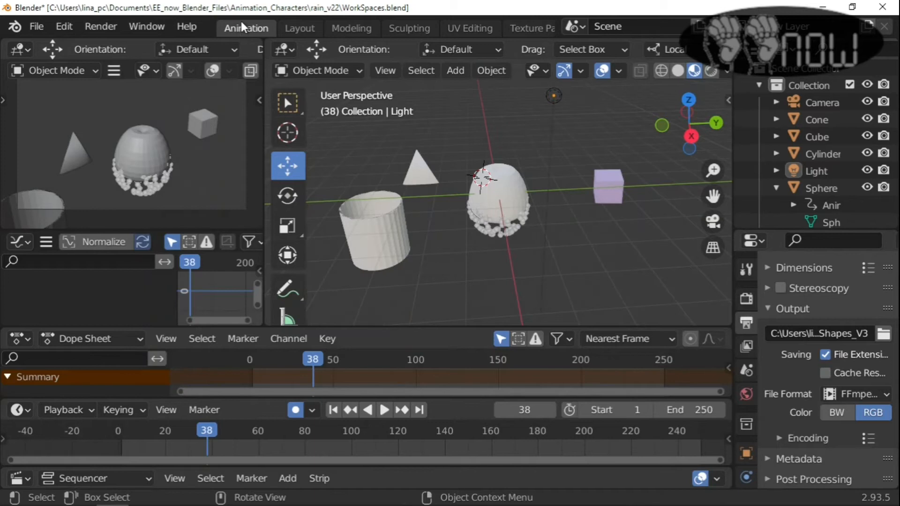
pyautogui.press('space')
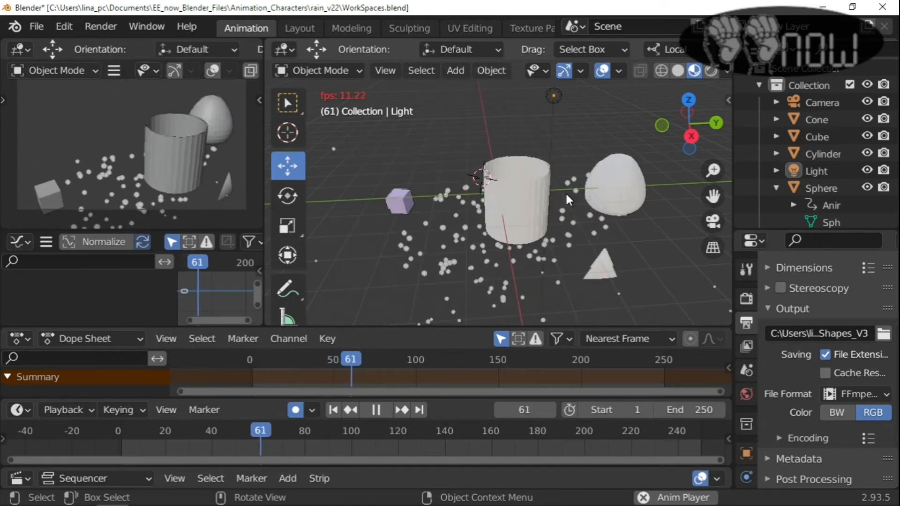
pyautogui.press('space')
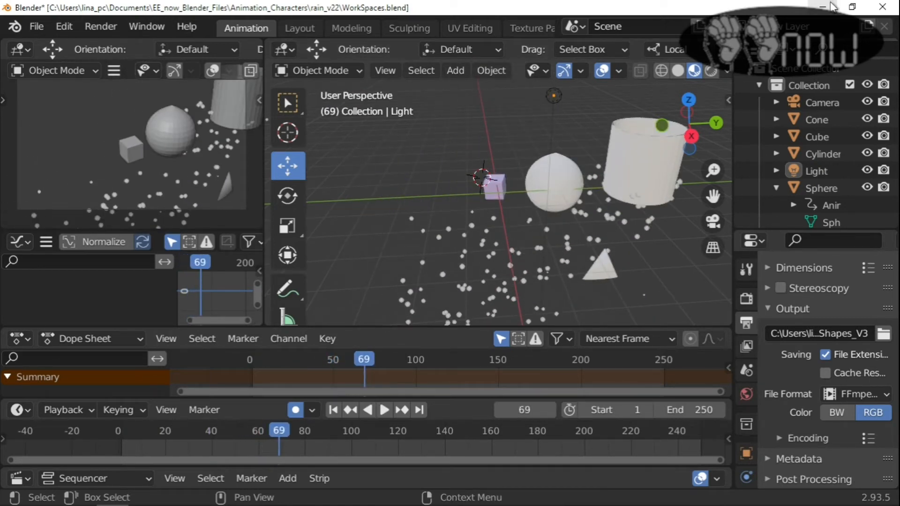
# Open V4_rain_Rig.blend from the rain_v22 folder, discarding the changes to WorkSpaces.blend
pyautogui.click(38, 26)
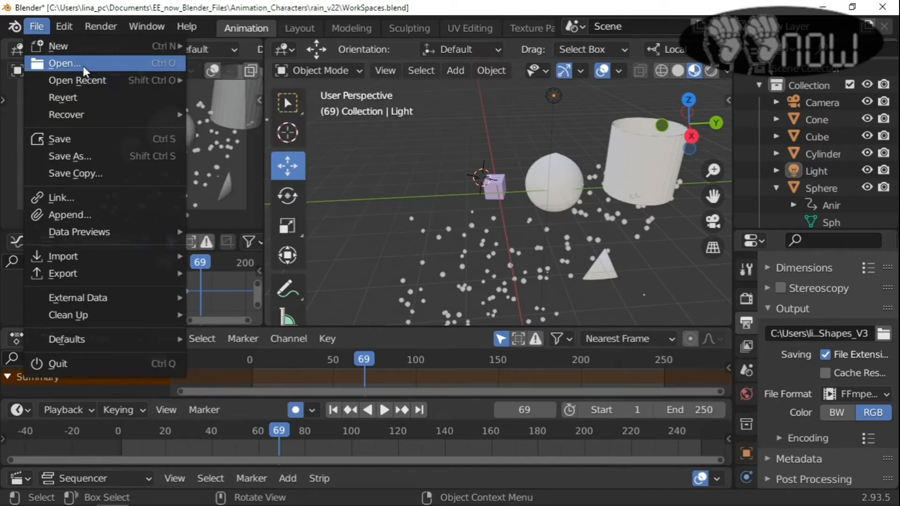
pyautogui.click(82, 63)
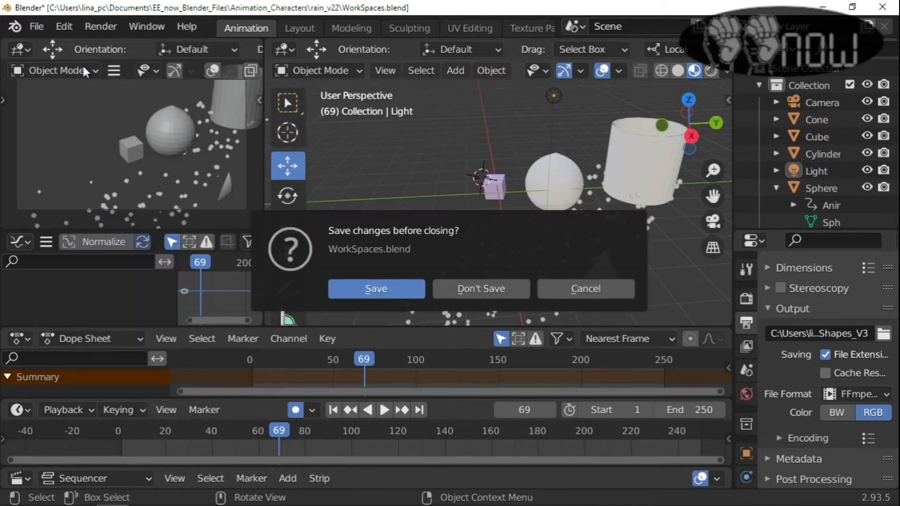
pyautogui.click(495, 288)
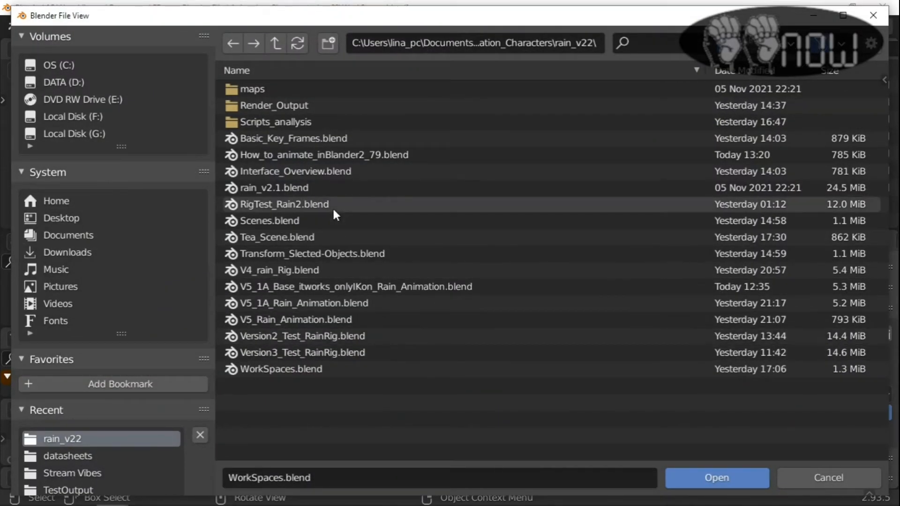
pyautogui.click(308, 271)
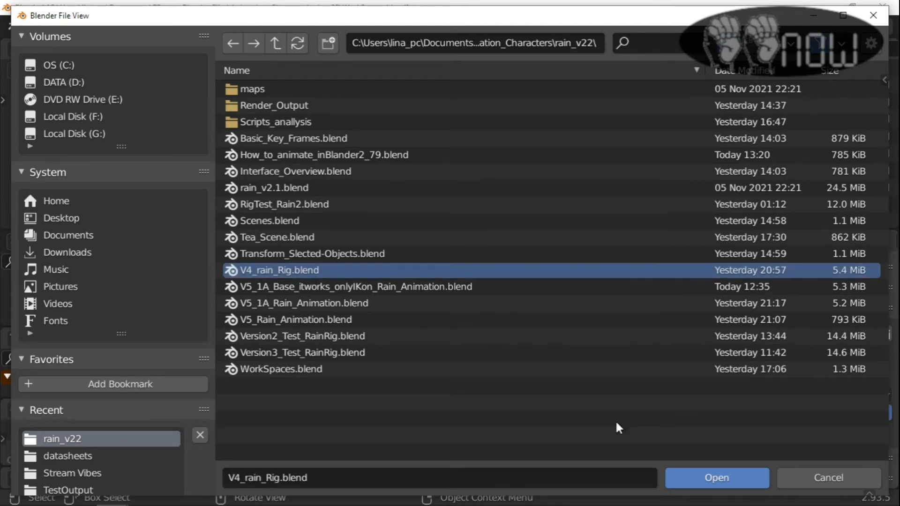
pyautogui.click(724, 478)
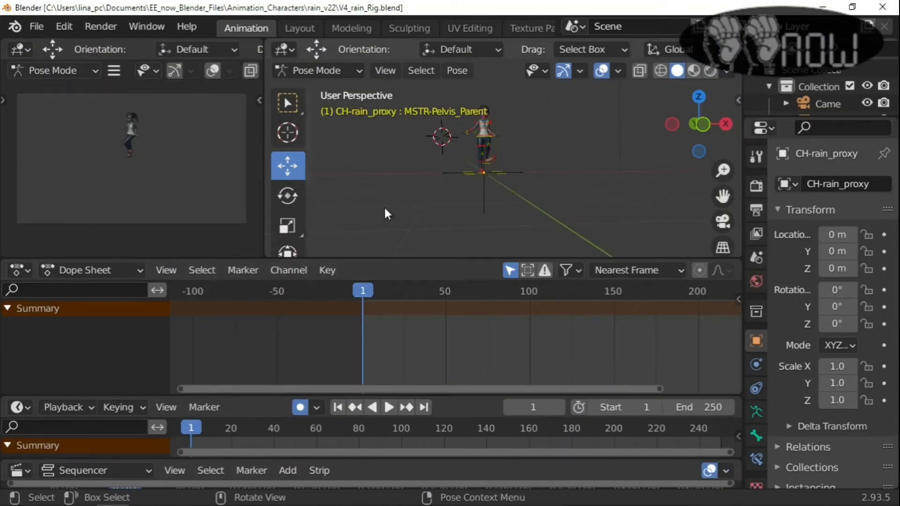
# Play the Rain character's animation, view it more closely in the 3D viewport, and stop it
pyautogui.press('space')
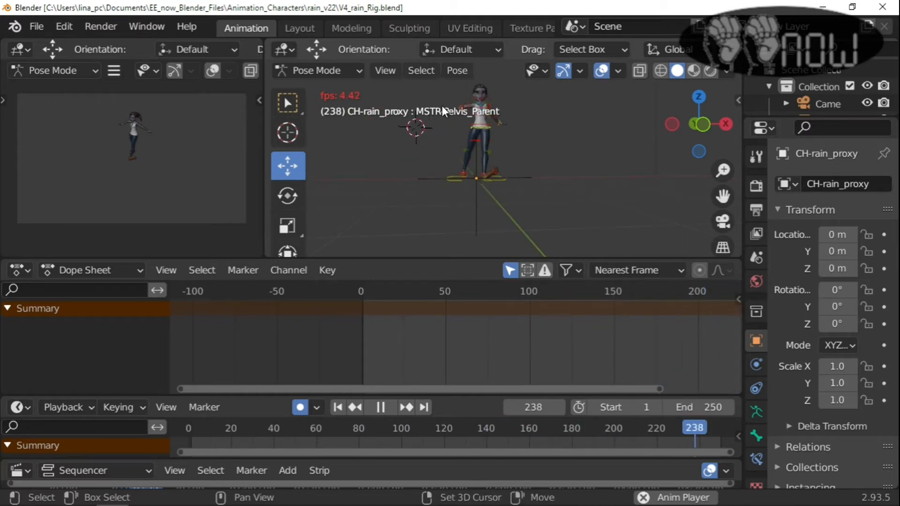
pyautogui.press('b')
pyautogui.moveTo(434, 95); pyautogui.dragTo(569, 171)
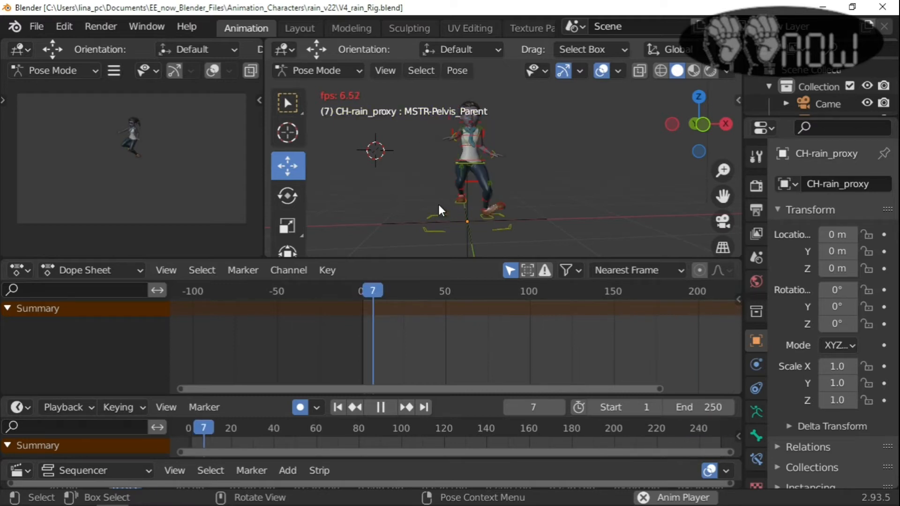
pyautogui.press('space')
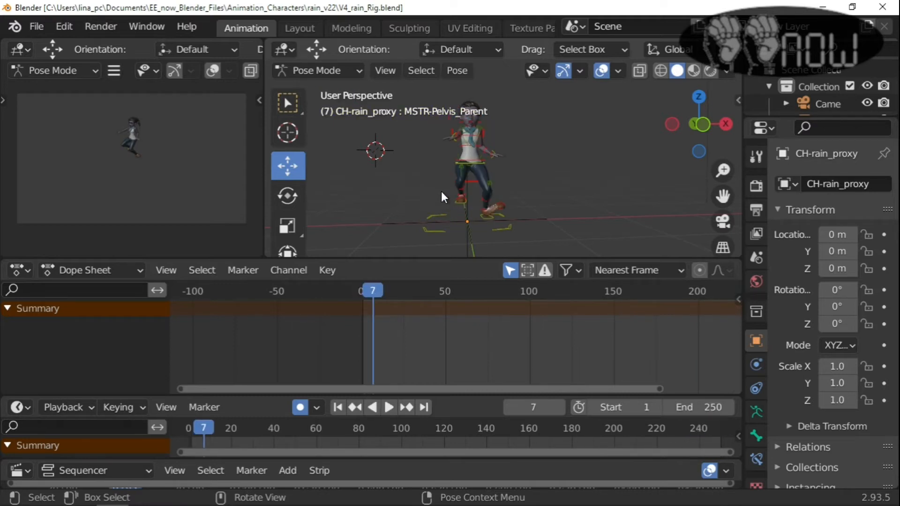
# Open V5_1A_Base_itworks_onlyIKon_Rain_Animation.blend from the rain_v22 folder and move the playhead to frame -1
pyautogui.click(32, 27)
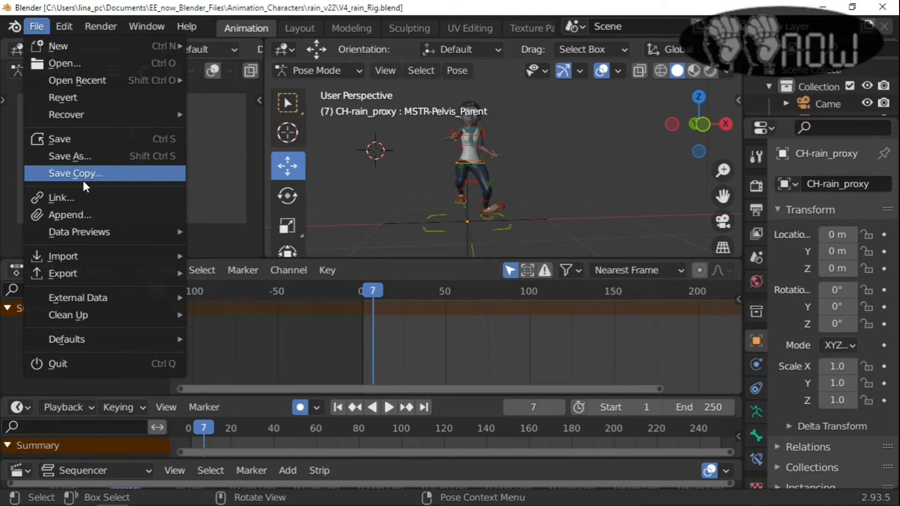
pyautogui.moveTo(93, 273)
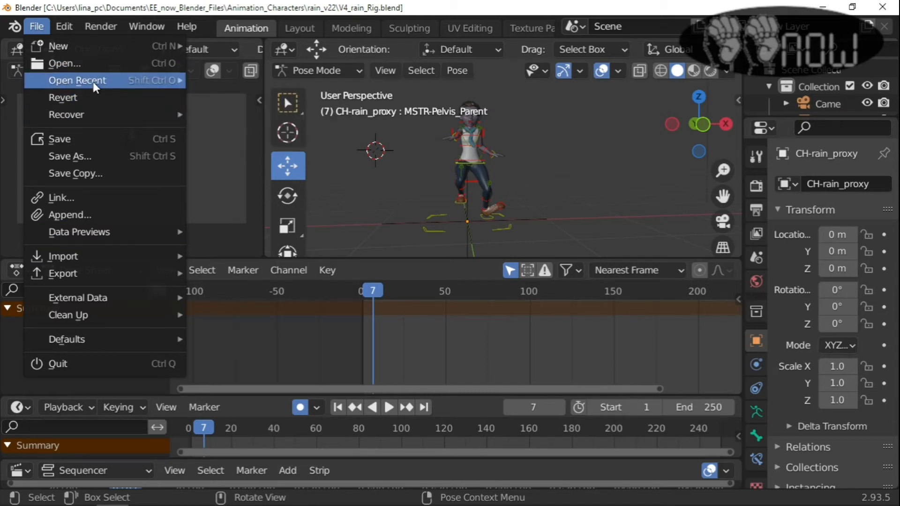
pyautogui.click(85, 66)
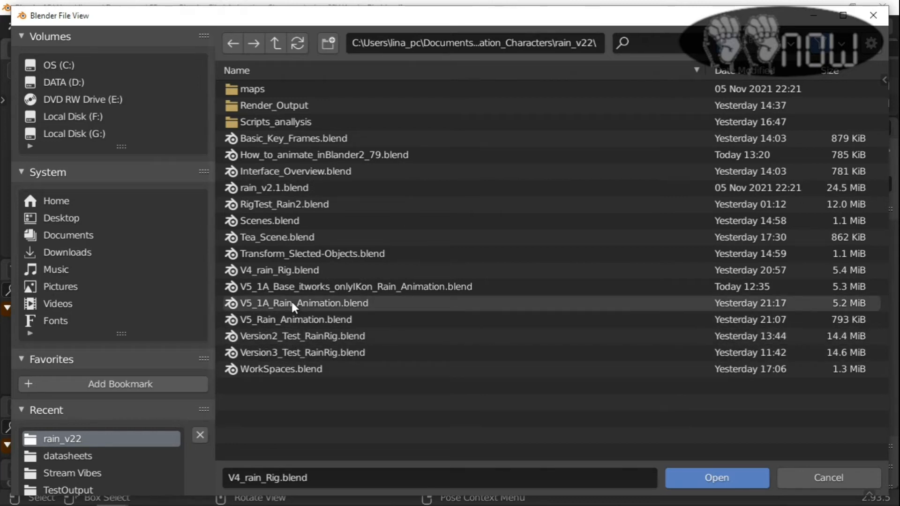
pyautogui.click(311, 288)
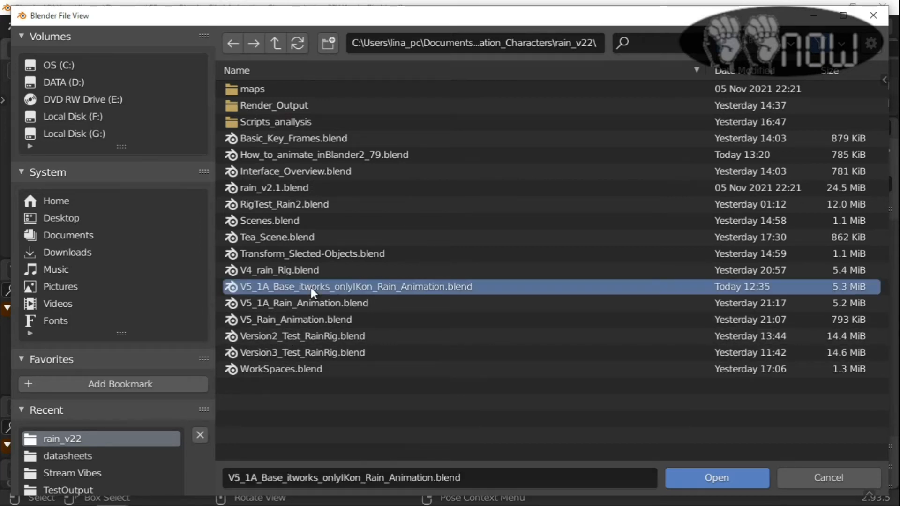
pyautogui.click(722, 478)
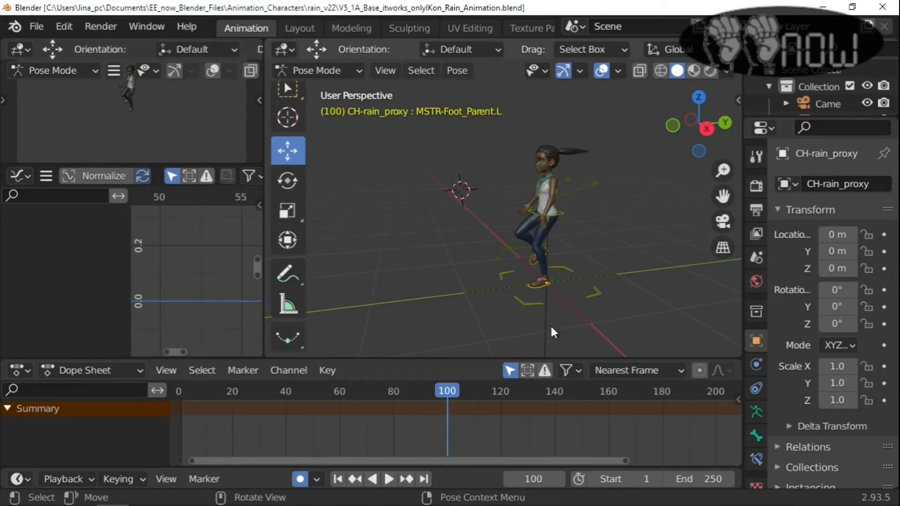
pyautogui.click(176, 392)
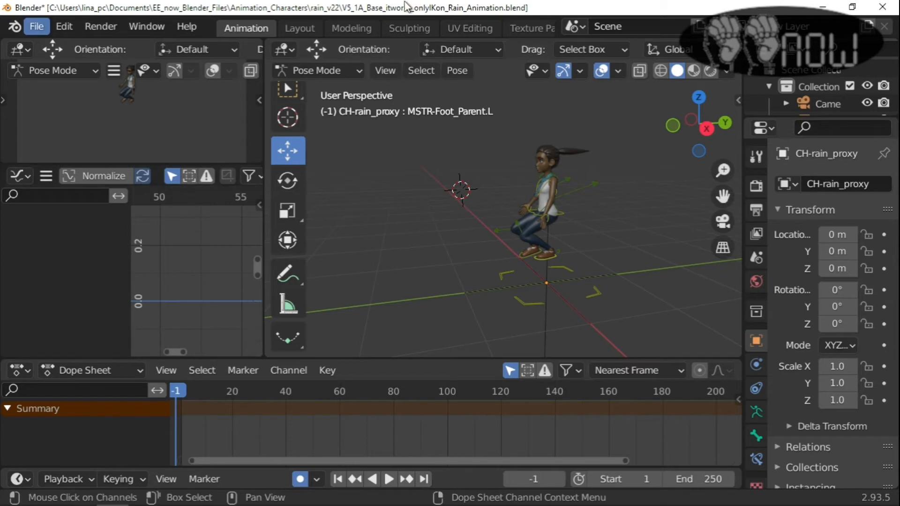
# Open V5_1A_Rain_Animation.blend from the rain_v22 folder, discarding the changes to V5_1A_Base_itworks_onlyIKon_Rain_Animation.blend
pyautogui.click(36, 28)
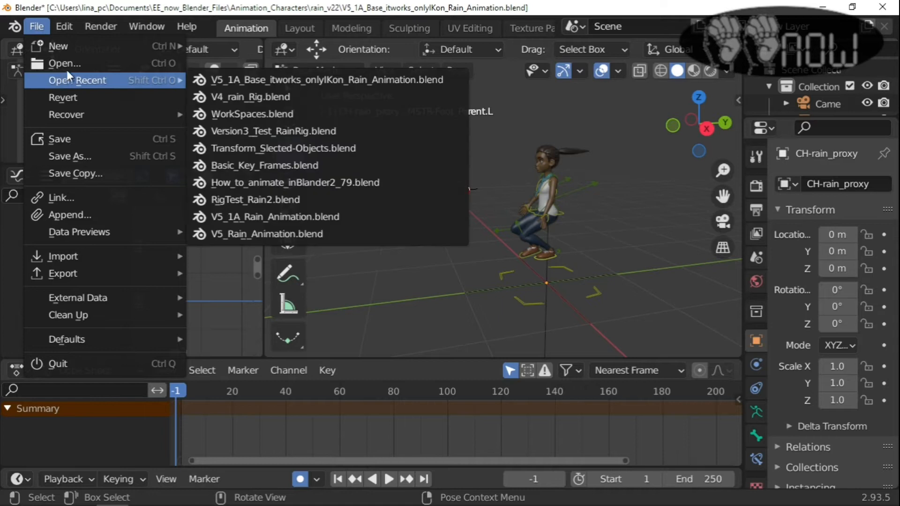
pyautogui.click(67, 64)
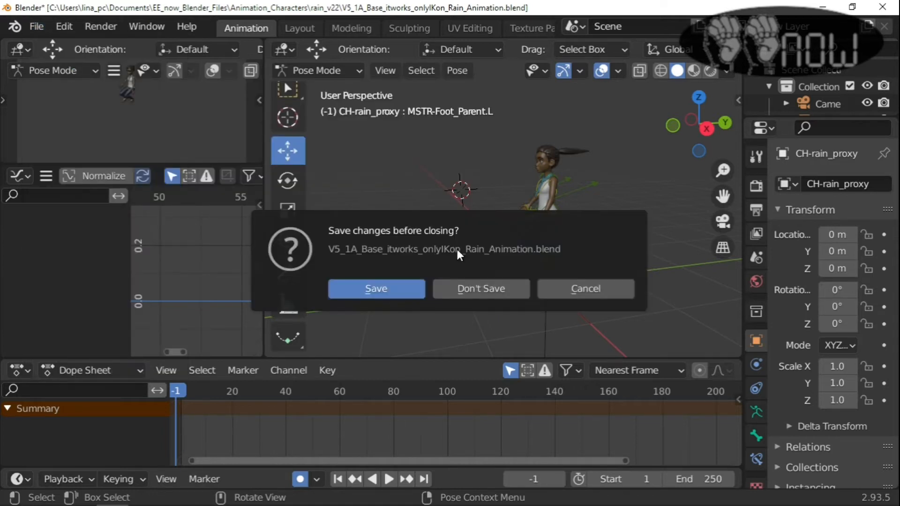
pyautogui.click(475, 285)
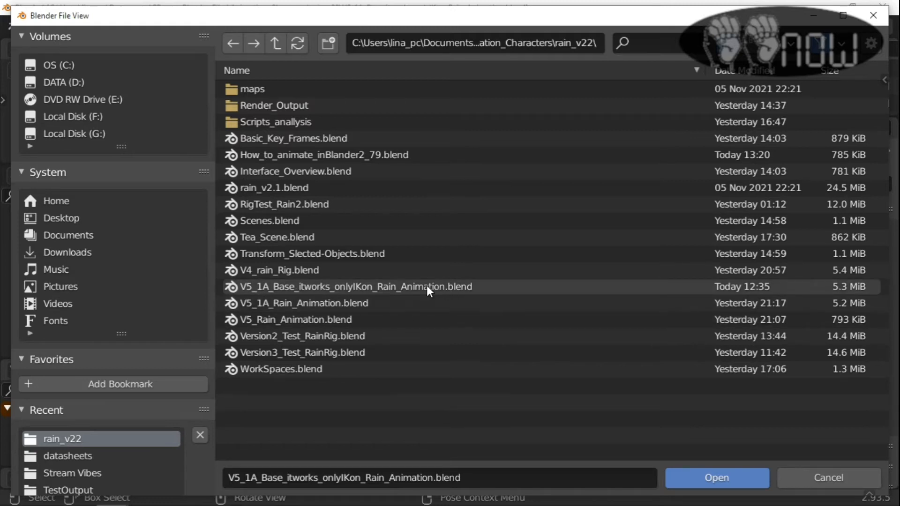
pyautogui.click(351, 306)
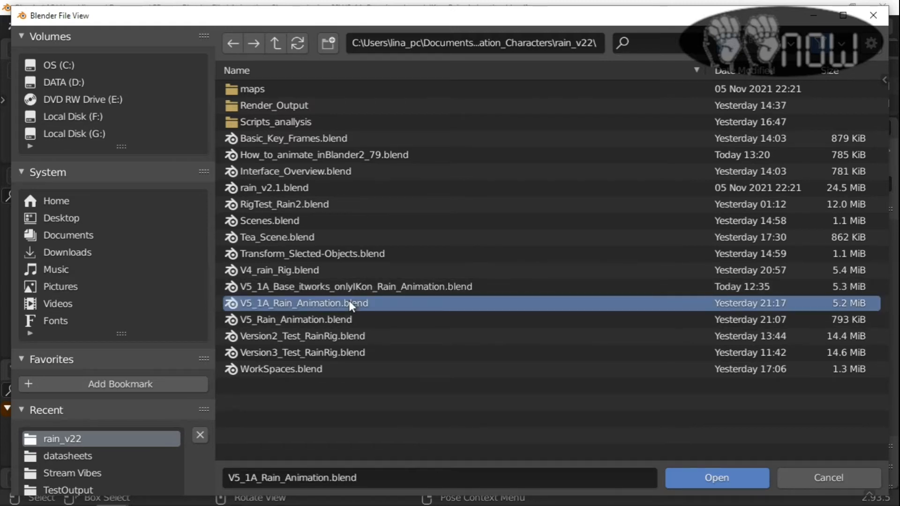
pyautogui.doubleClick(349, 304)
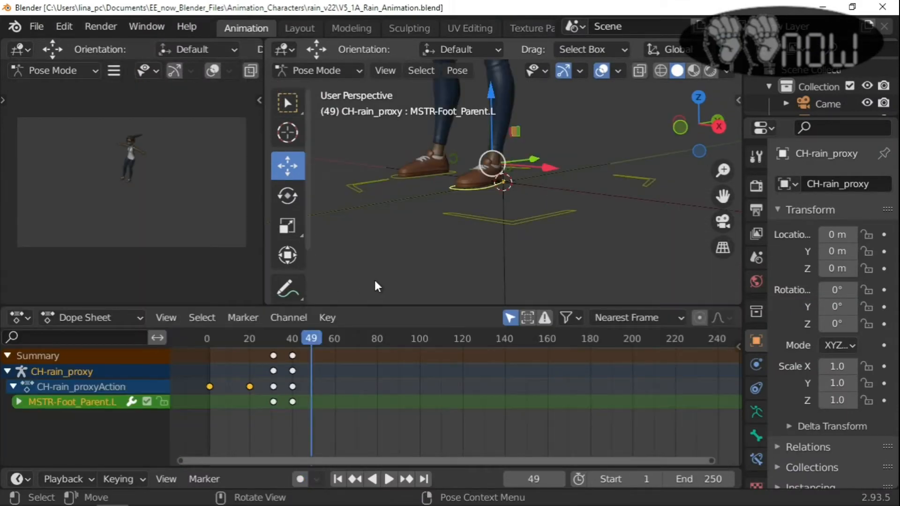
# Show the whole Rain character, play its animation from frame 1, stop it, and deselect the left foot control
pyautogui.scroll(-7, 376, 282)
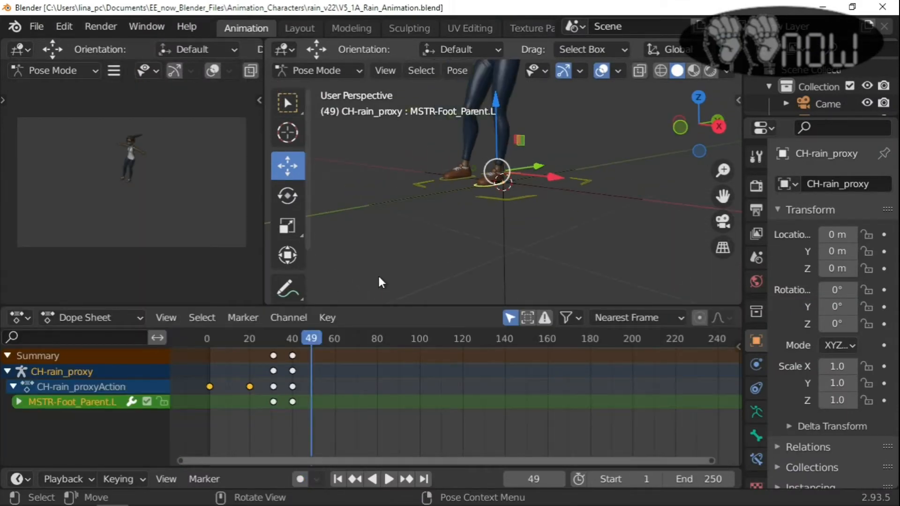
pyautogui.scroll(-1, 391, 267)
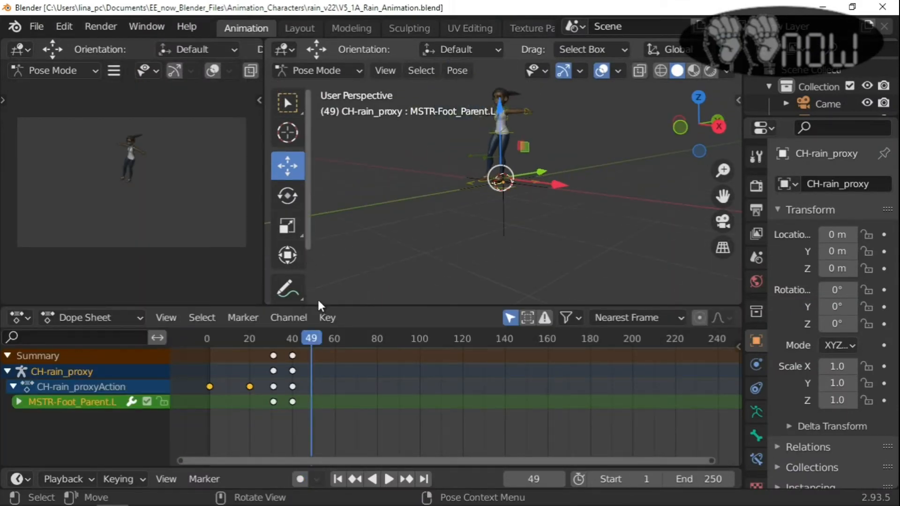
pyautogui.moveTo(317, 335); pyautogui.dragTo(209, 341)
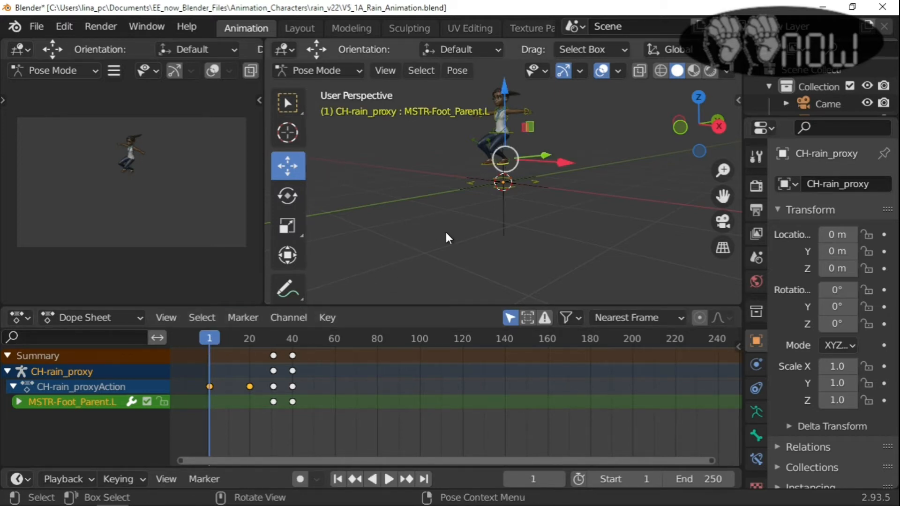
pyautogui.press('space')
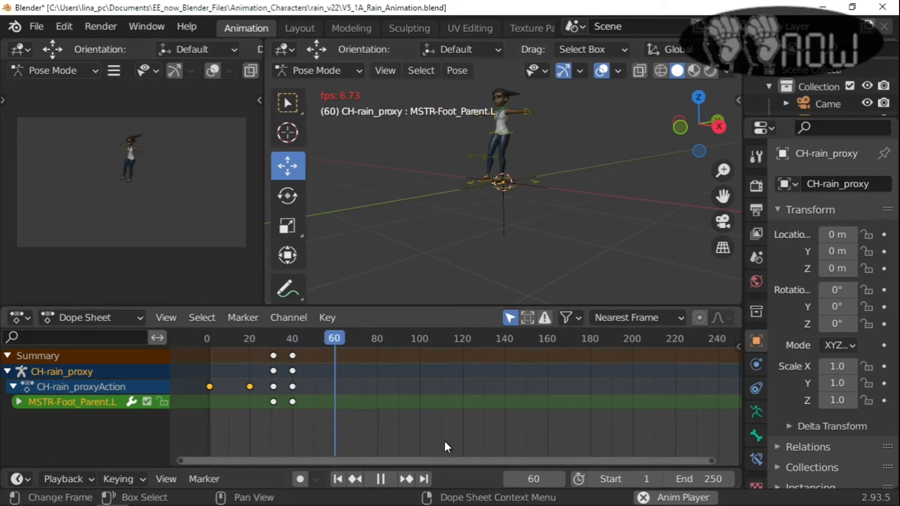
pyautogui.press('space')
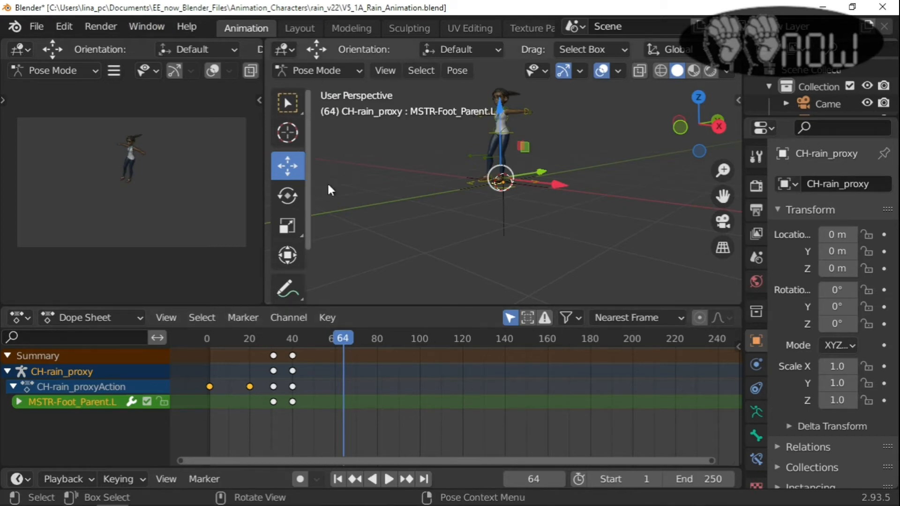
pyautogui.click(390, 192)
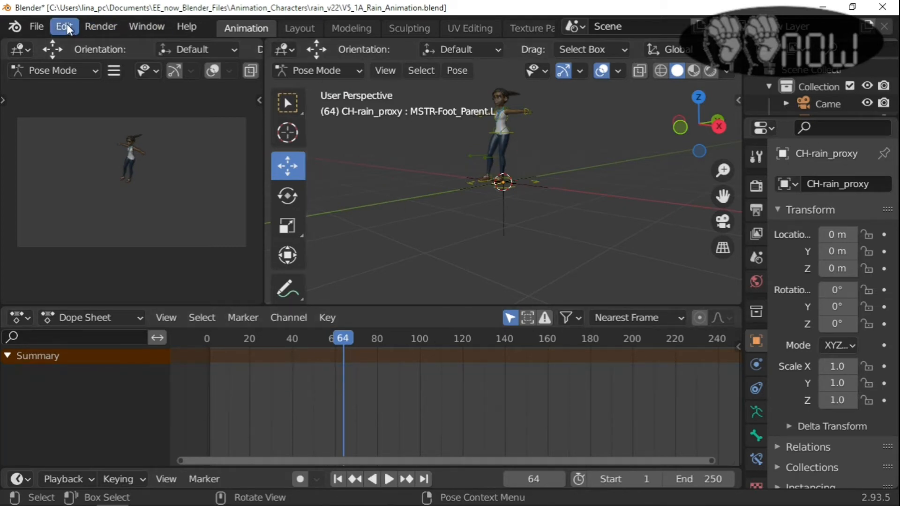
# Open V5_Rain_Animation.blend from the rain_v22 folder, discarding the changes to V5_1A_Rain_Animation.blend
pyautogui.click(35, 29)
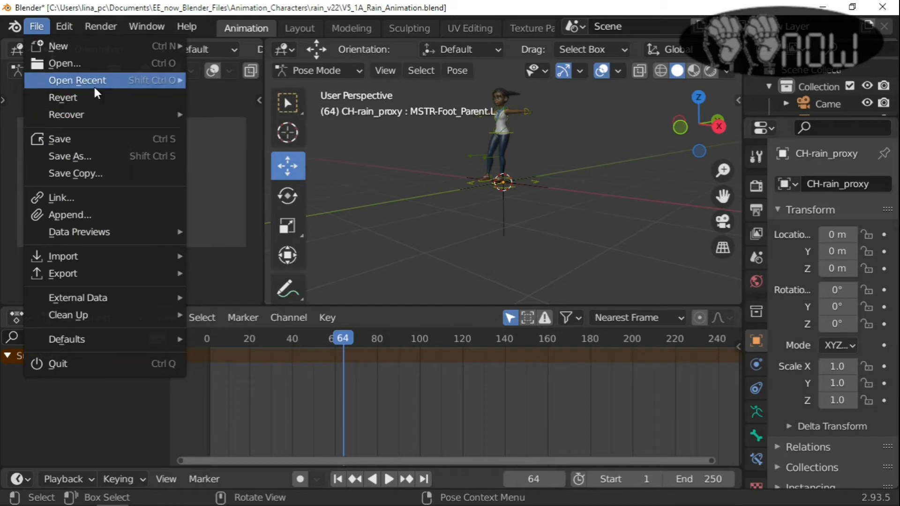
pyautogui.moveTo(94, 84)
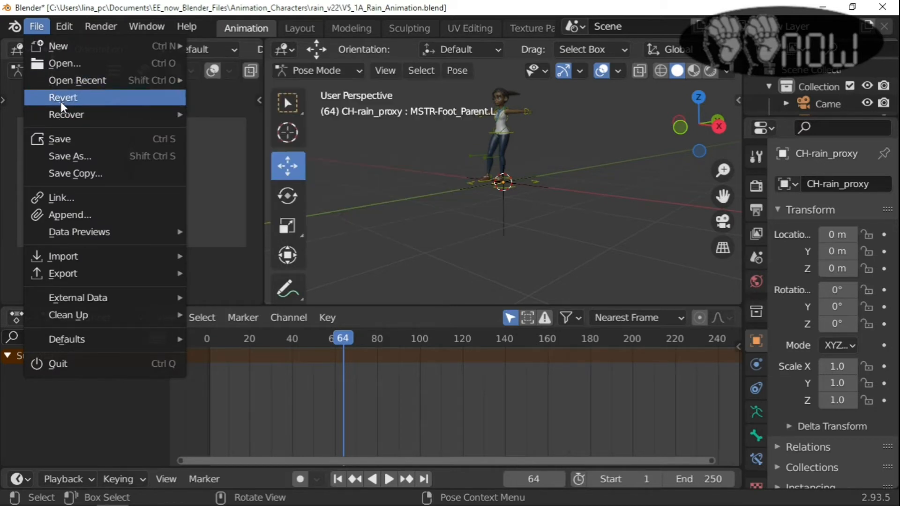
pyautogui.click(73, 65)
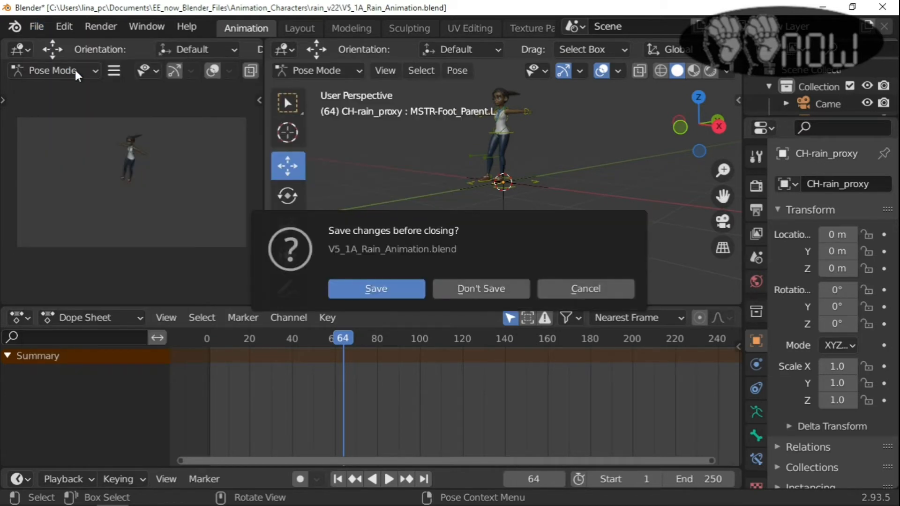
pyautogui.click(474, 289)
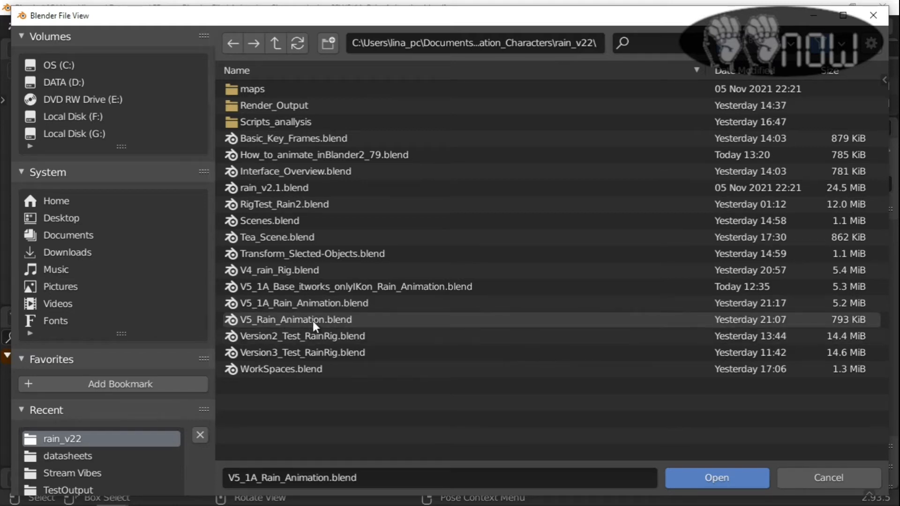
pyautogui.click(313, 322)
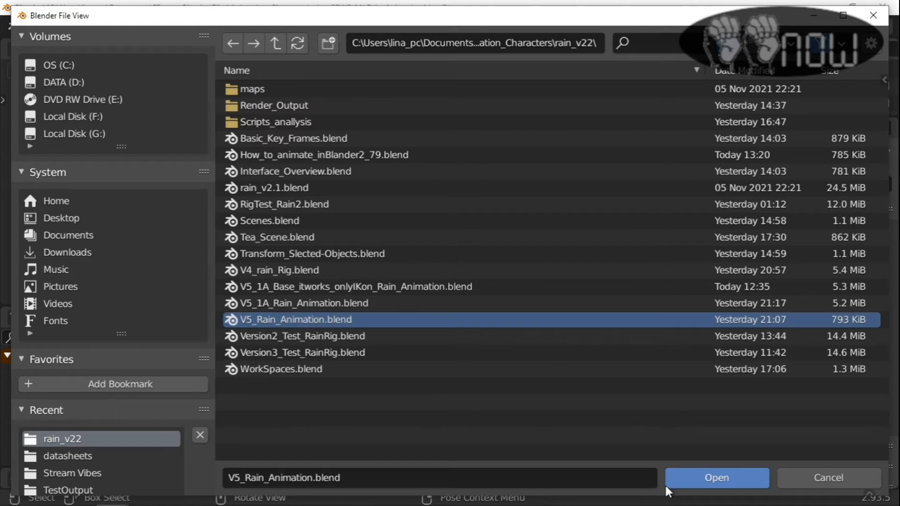
pyautogui.click(694, 475)
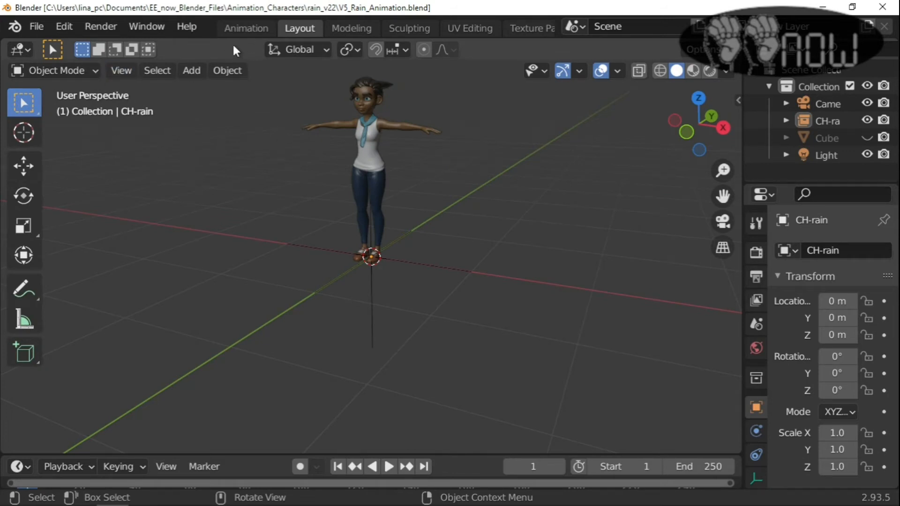
# Switch to the Animation workspace, play the Rain character's animation with the view closer on the character, and stop it
pyautogui.click(253, 29)
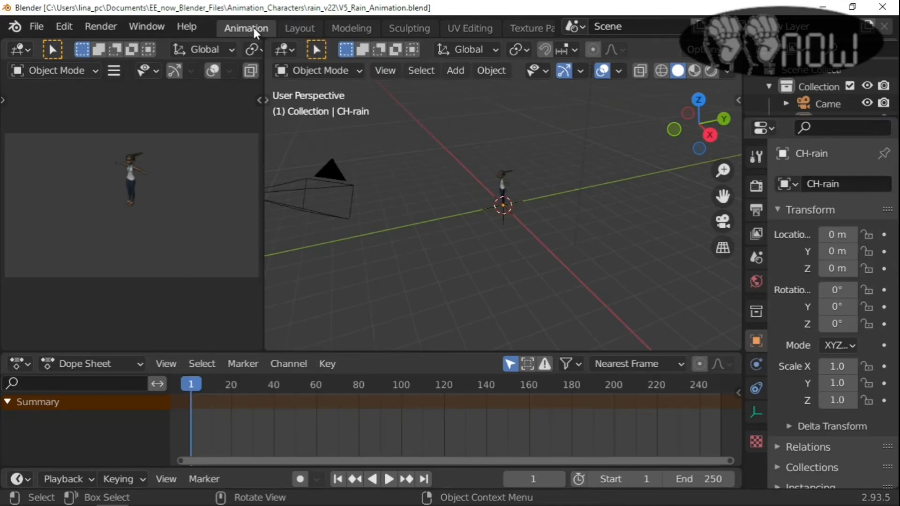
pyautogui.press('space')
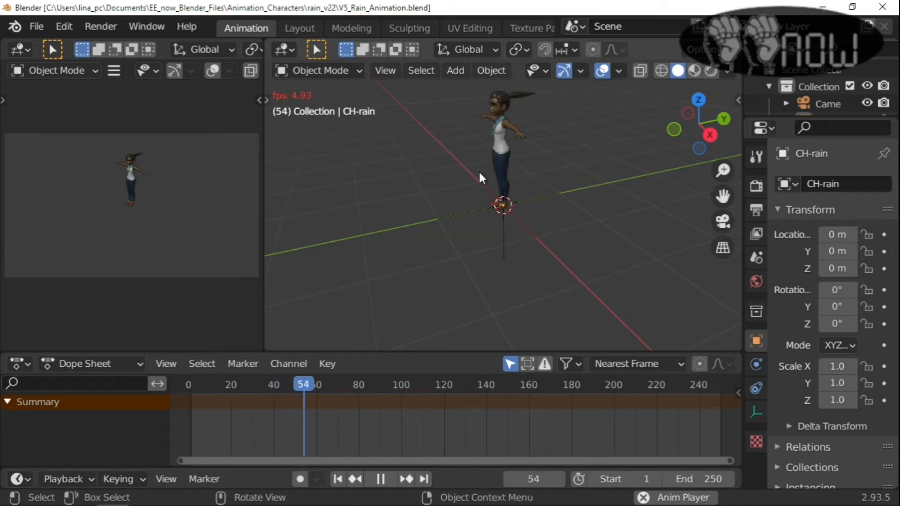
pyautogui.press('space')
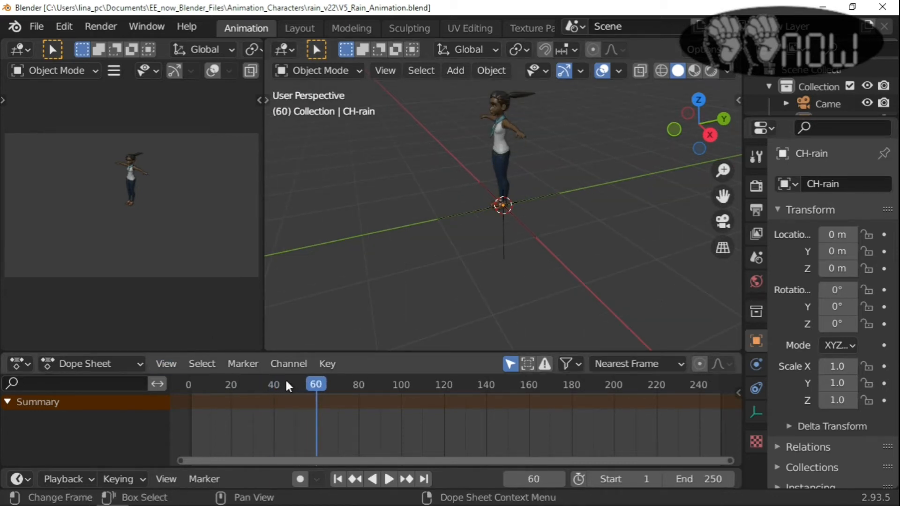
# Collapse the Dope Sheet summary, play the animation with the Rain character selected, and stop it after deselecting the character
pyautogui.click(7, 402)
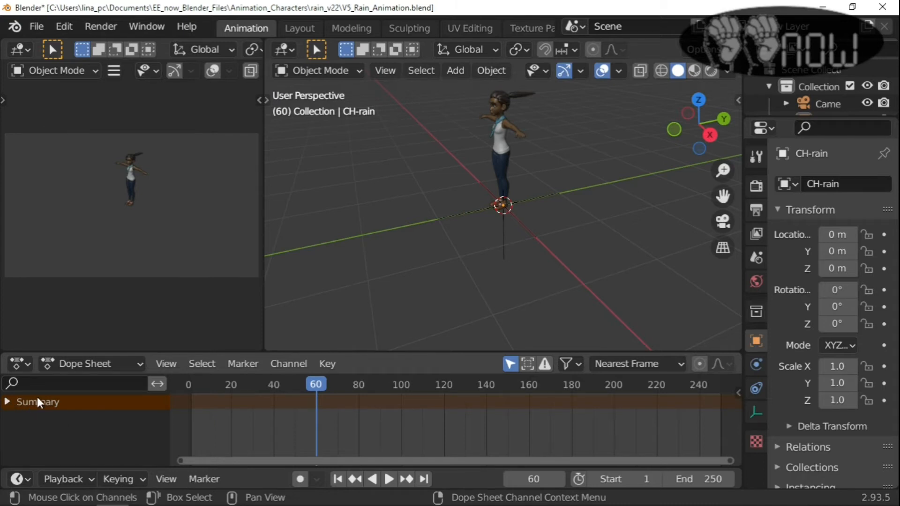
pyautogui.click(503, 177)
pyautogui.press('space')
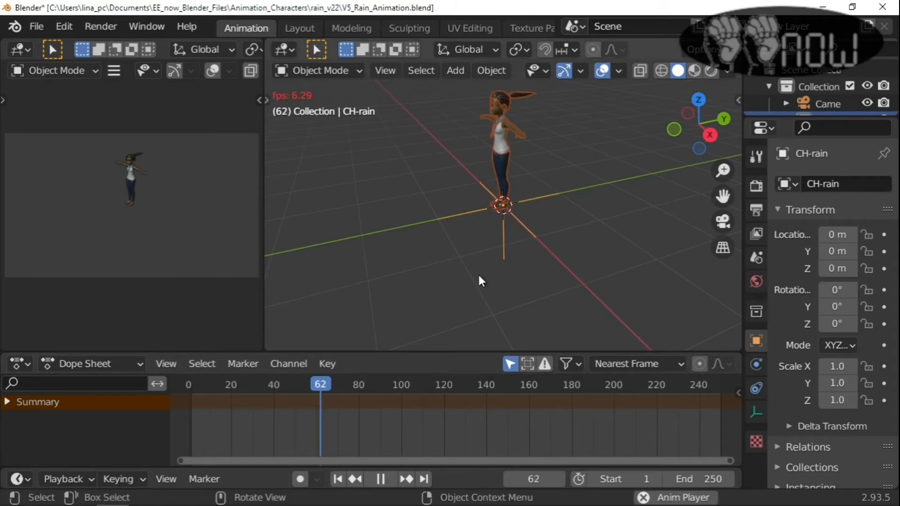
pyautogui.click(464, 280)
pyautogui.press('space')
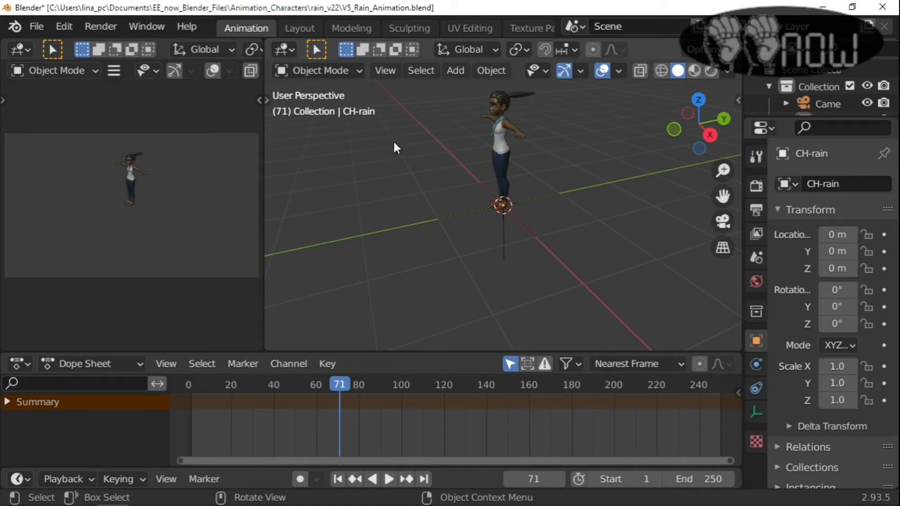
# Open Basic_Key_Frames.blend from the rain_v22 folder, discarding the changes to V5_Rain_Animation.blend
pyautogui.click(39, 28)
pyautogui.moveTo(82, 120)
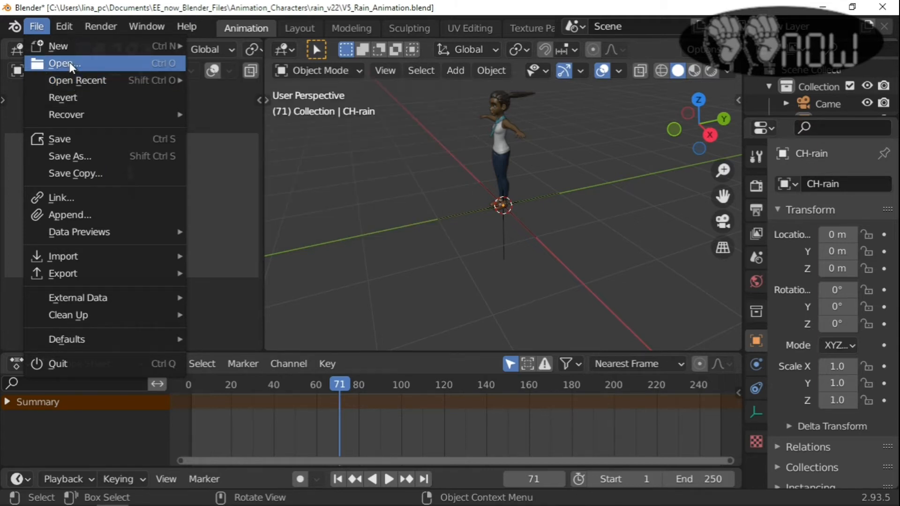
pyautogui.click(69, 63)
pyautogui.click(463, 287)
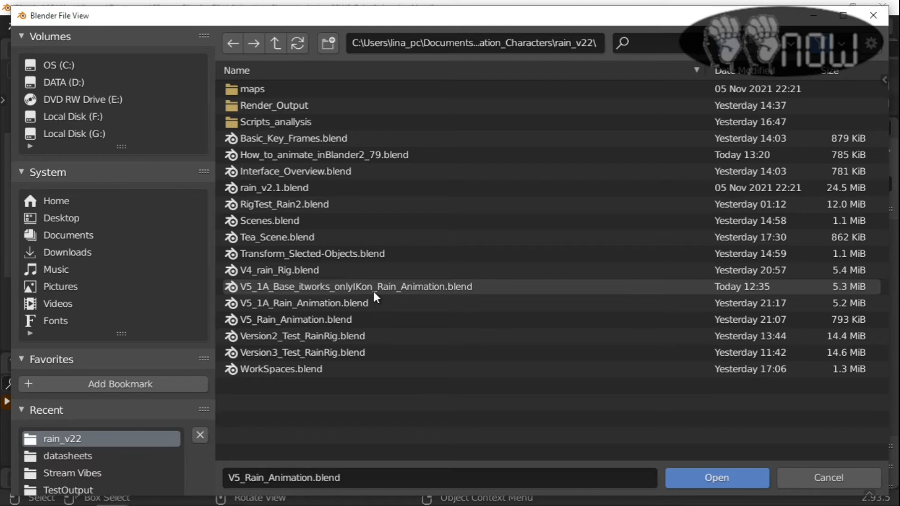
pyautogui.click(336, 288)
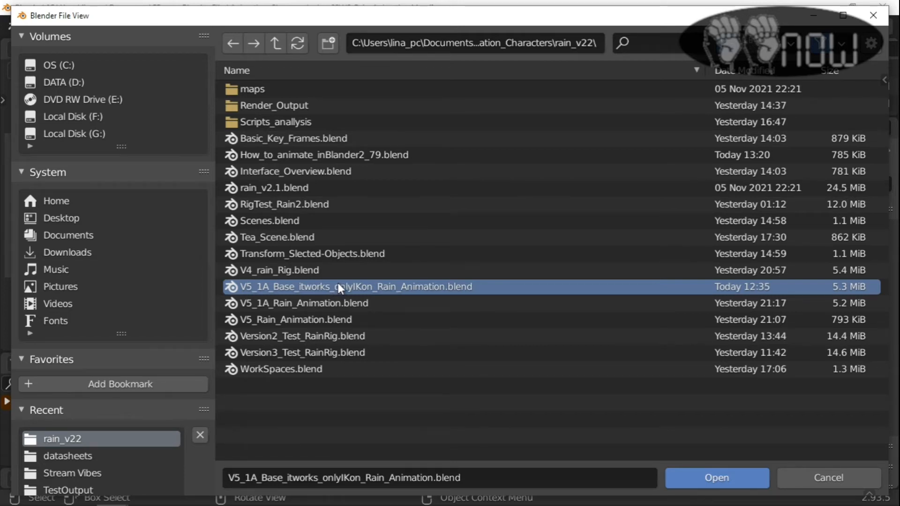
pyautogui.doubleClick(332, 142)
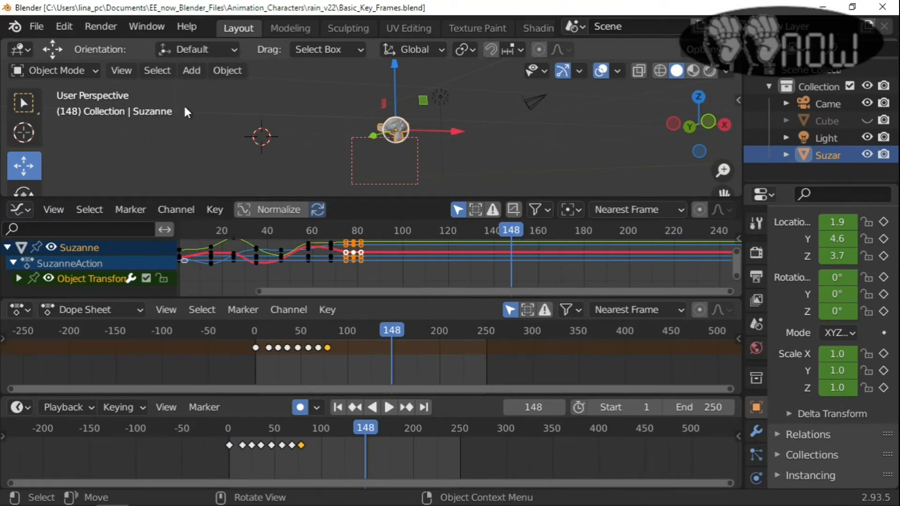
# Play Suzanne's keyframe animation, return the playhead to the start of the keyframes, replay the motion, and stop it
pyautogui.press('space')
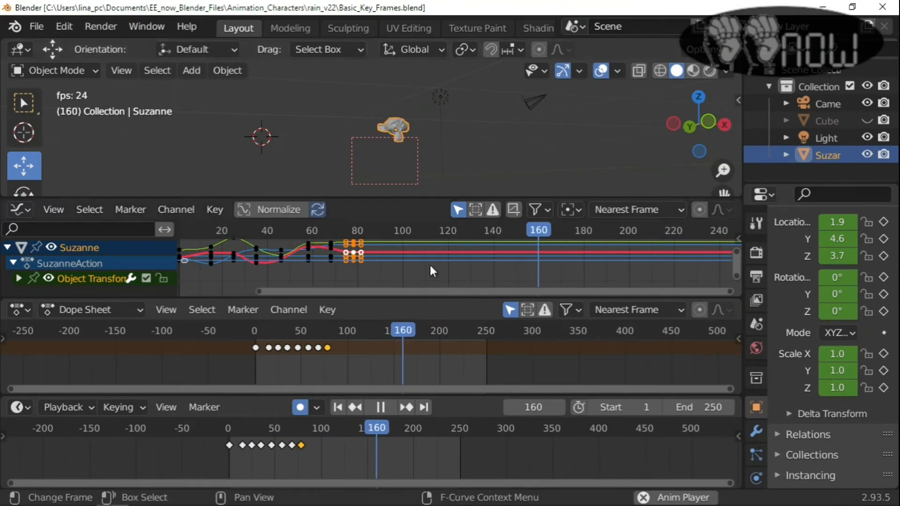
pyautogui.press('space')
pyautogui.moveTo(415, 331); pyautogui.dragTo(257, 308)
pyautogui.press('space')
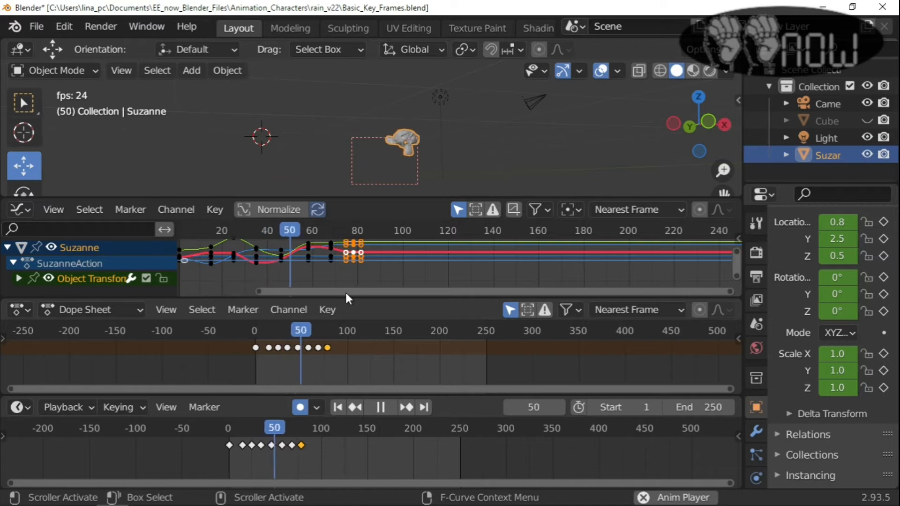
pyautogui.press('space')
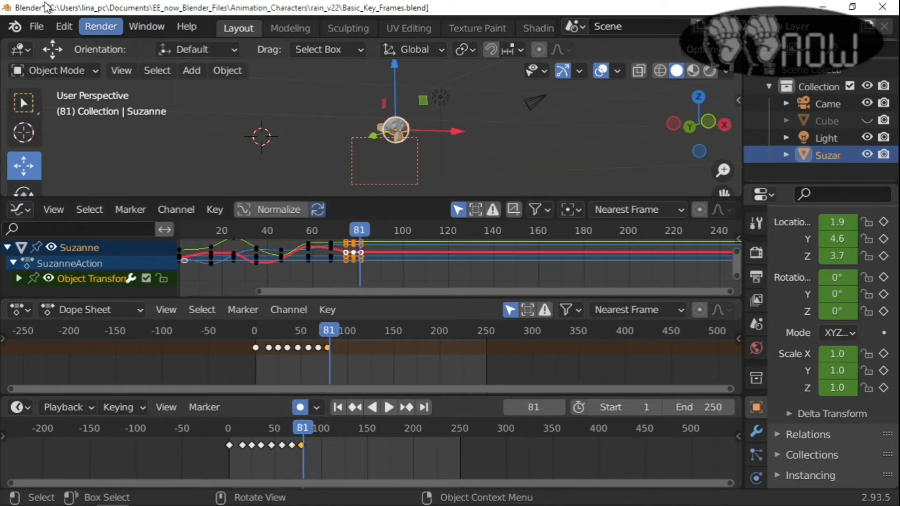
# Open V5_1A_Base_itworks_onlyIKon_Rain_Animation.blend from the rain_v22 folder, discarding the changes to Basic_Key_Frames.blend
pyautogui.click(37, 26)
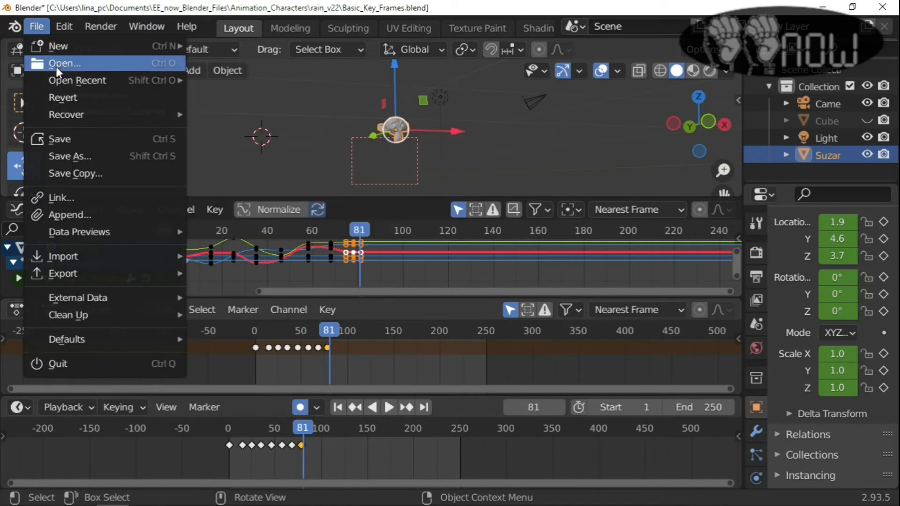
pyautogui.click(56, 67)
pyautogui.click(482, 289)
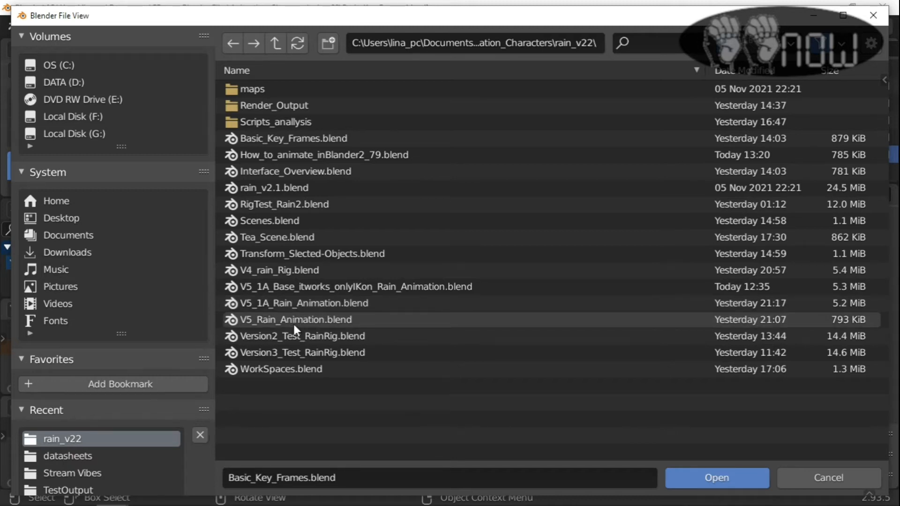
pyautogui.click(313, 288)
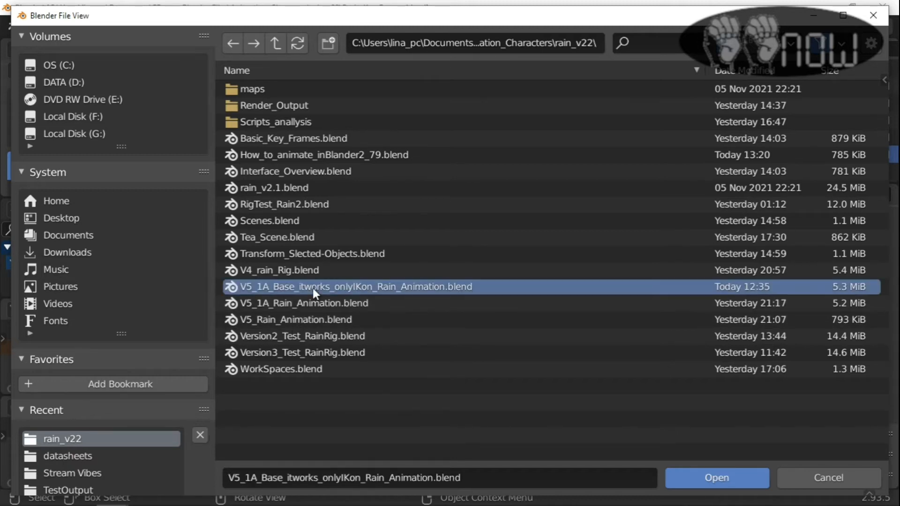
pyautogui.doubleClick(313, 287)
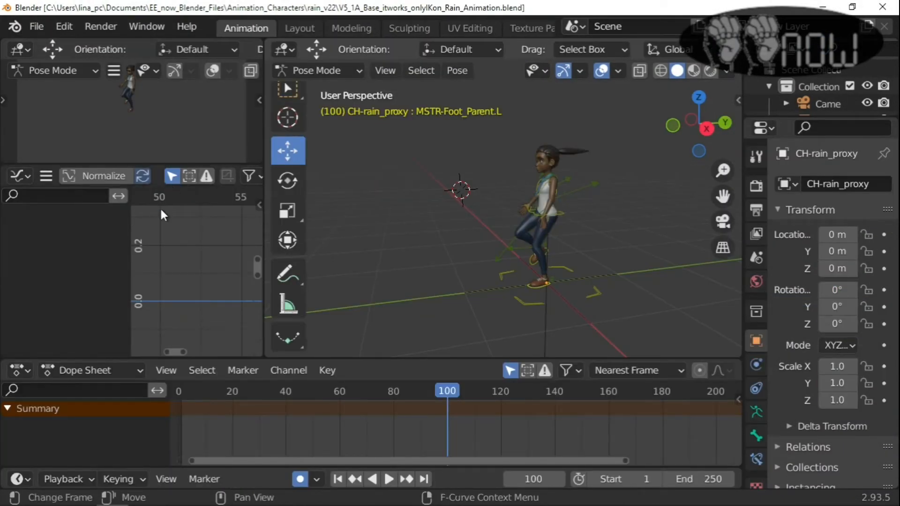
# Select the ROLL-Foot_Control.R bone and expand the Dope Sheet summary to show its keyframe channels
pyautogui.click(8, 409)
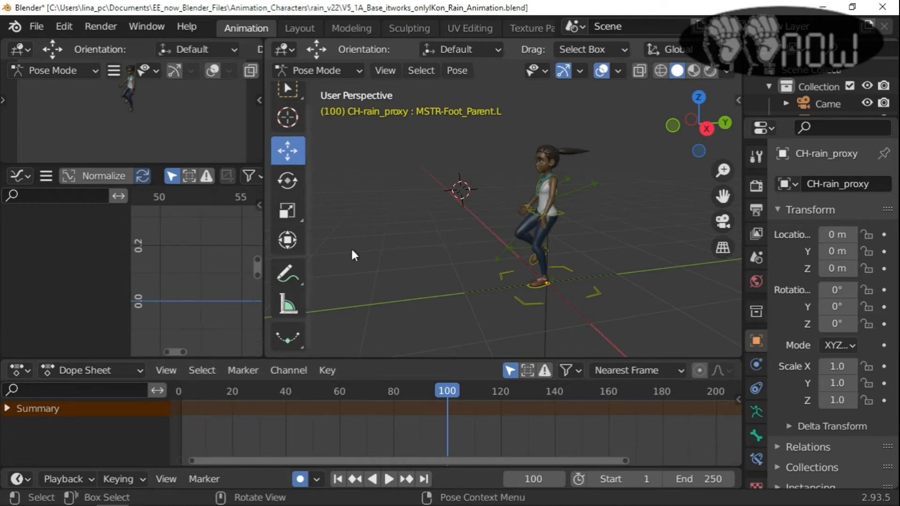
pyautogui.click(545, 233)
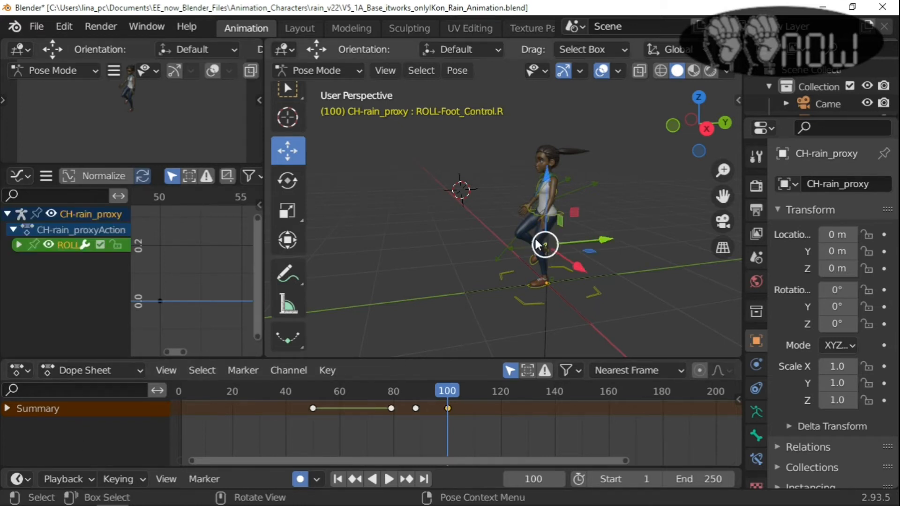
pyautogui.click(9, 408)
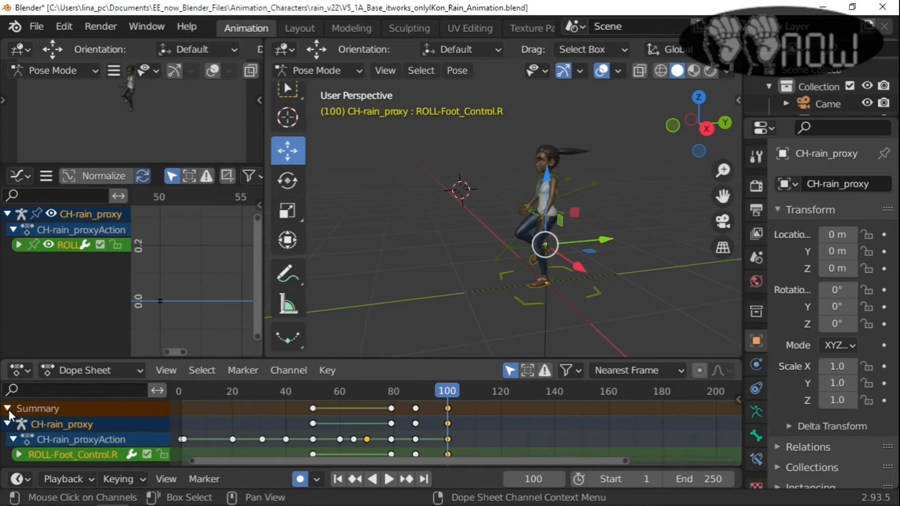
# Move the playhead to frame 0, play the Rain character's animation past its last keyframe, and stop it
pyautogui.moveTo(453, 392); pyautogui.dragTo(180, 391)
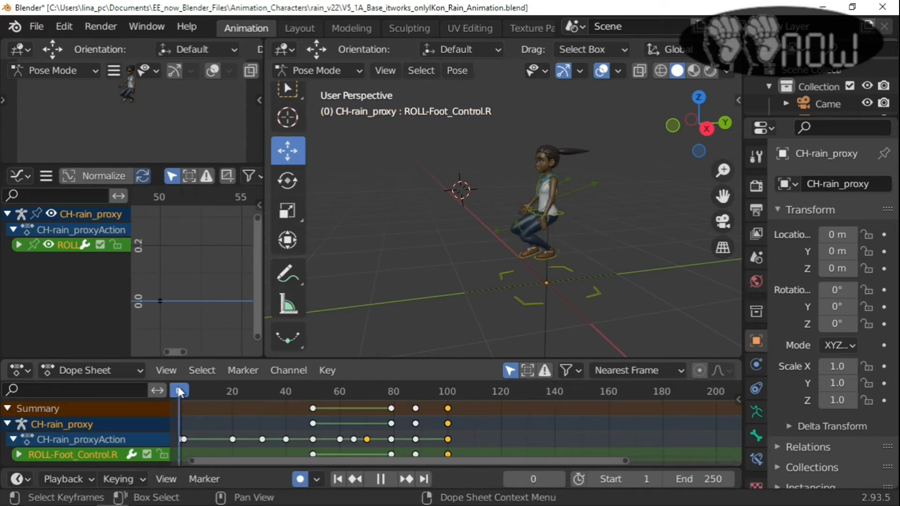
pyautogui.press('space')
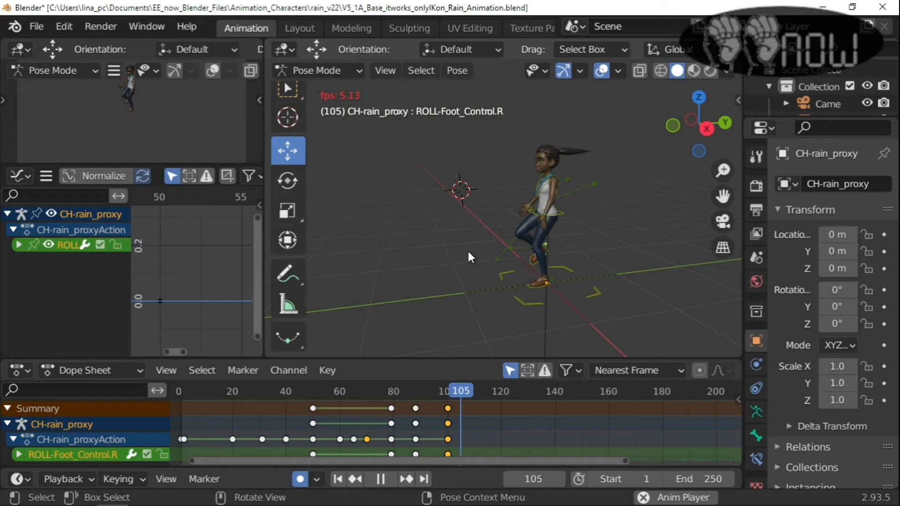
pyautogui.press('space')
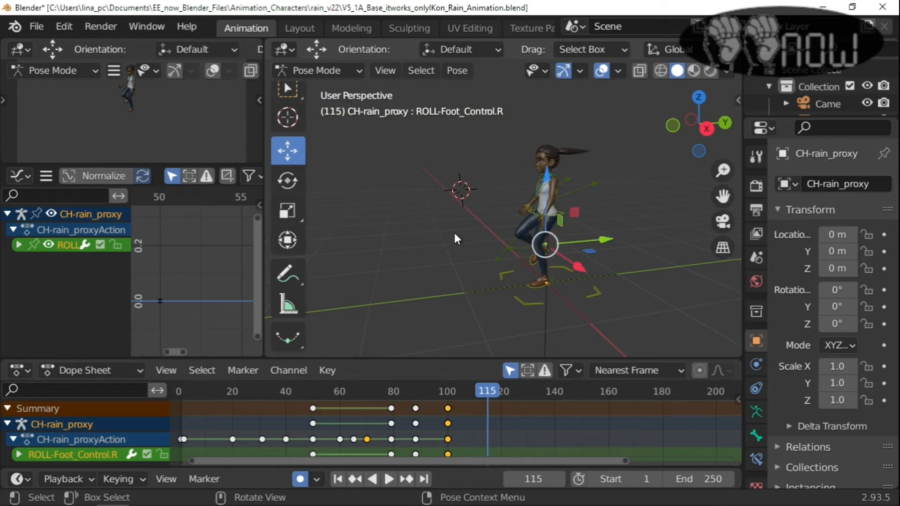
pyautogui.click(37, 27)
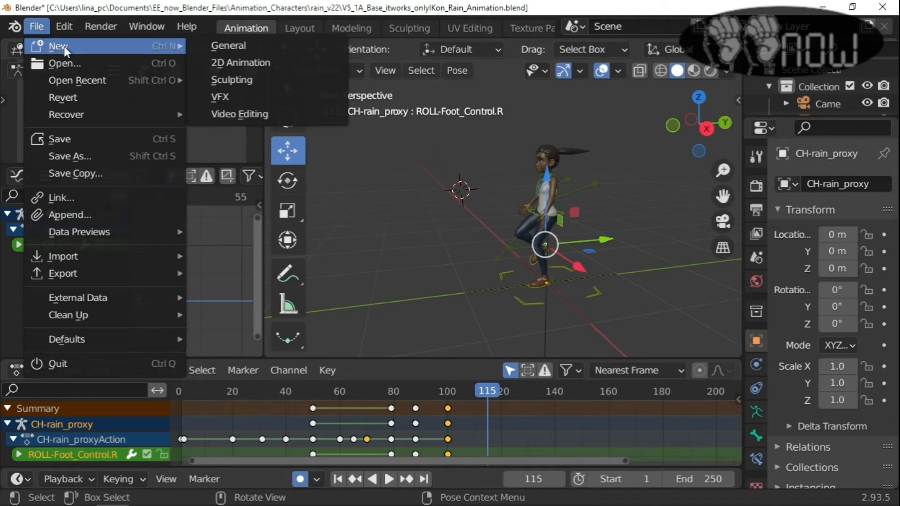
pyautogui.moveTo(94, 114)
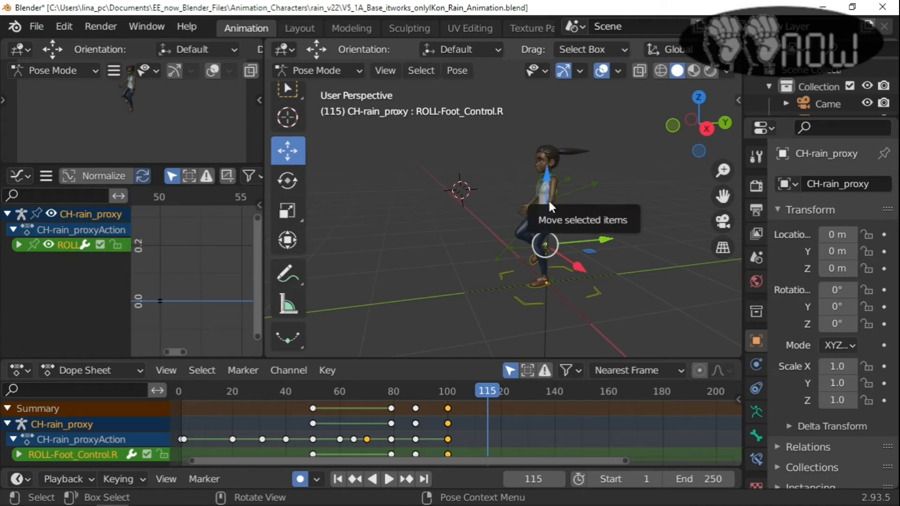
# Select the IK-Hand_Parent.L bone and extend the selection to all the Rain rig's controls
pyautogui.click(548, 221)
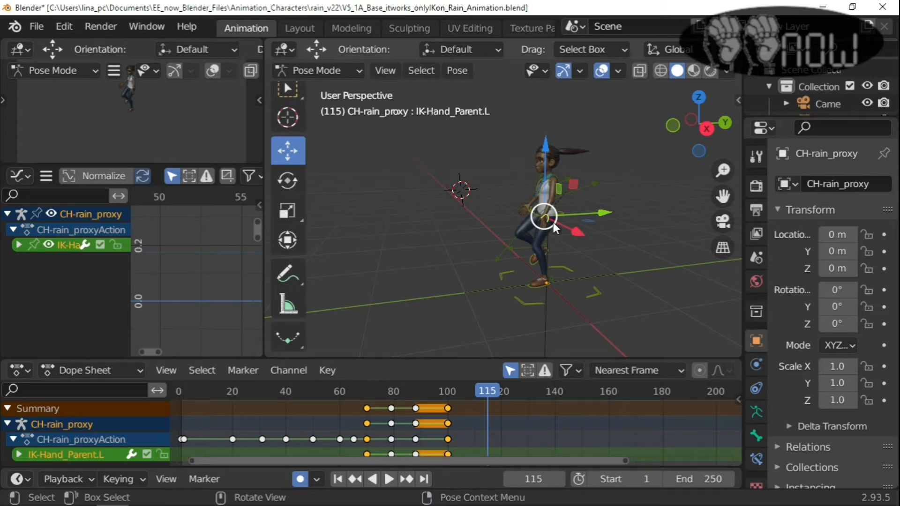
pyautogui.click(553, 222)
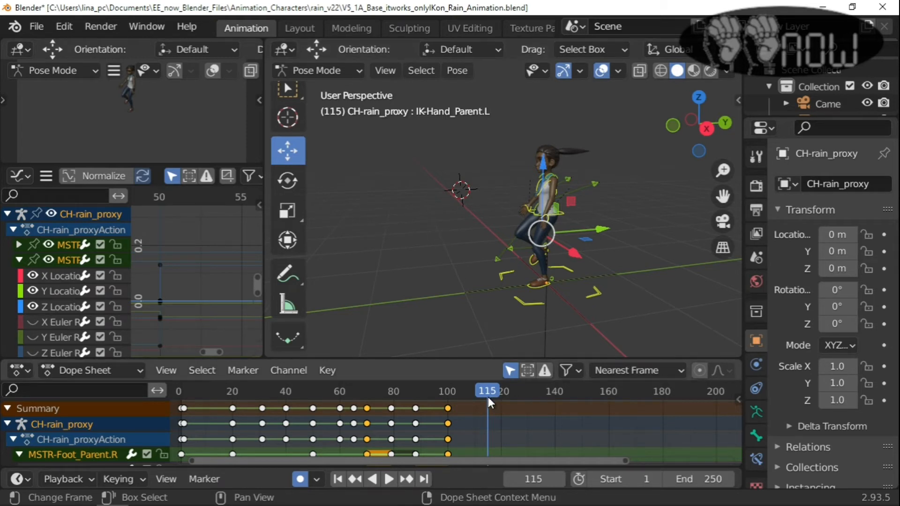
# Insert a Location & Rotation keyframe at frame 109 for the selected Rain rig controls
pyautogui.press('space')
pyautogui.moveTo(487, 392); pyautogui.dragTo(472, 394)
pyautogui.press('space')
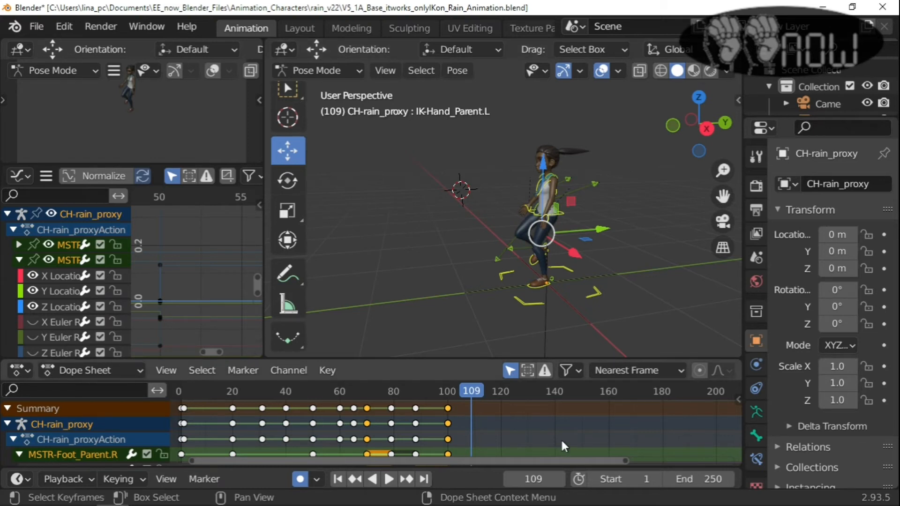
pyautogui.press('i')
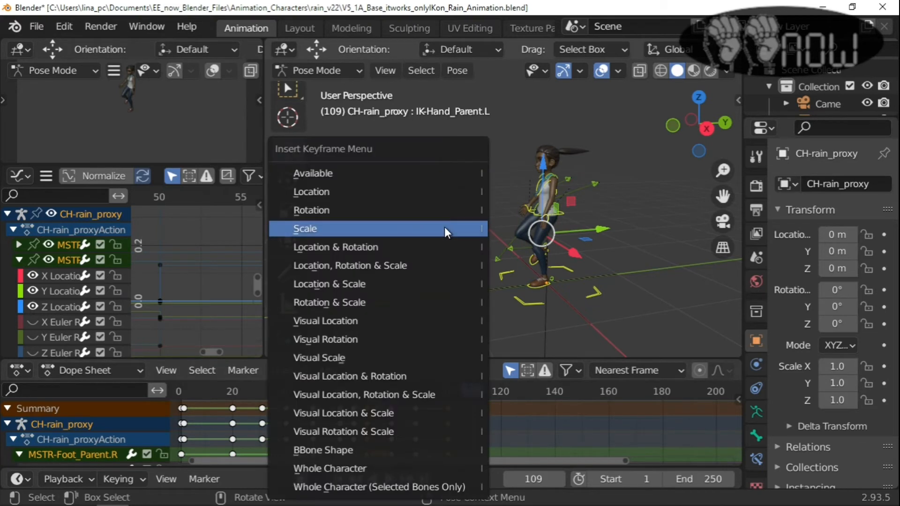
pyautogui.click(401, 248)
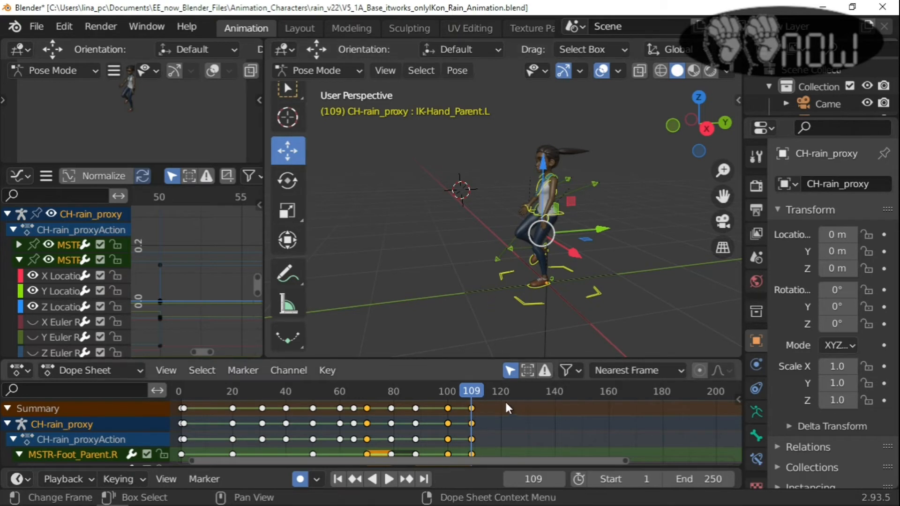
# Play the animation from frame 109 to frame 117 and deselect all the rig controls
pyautogui.press('space')
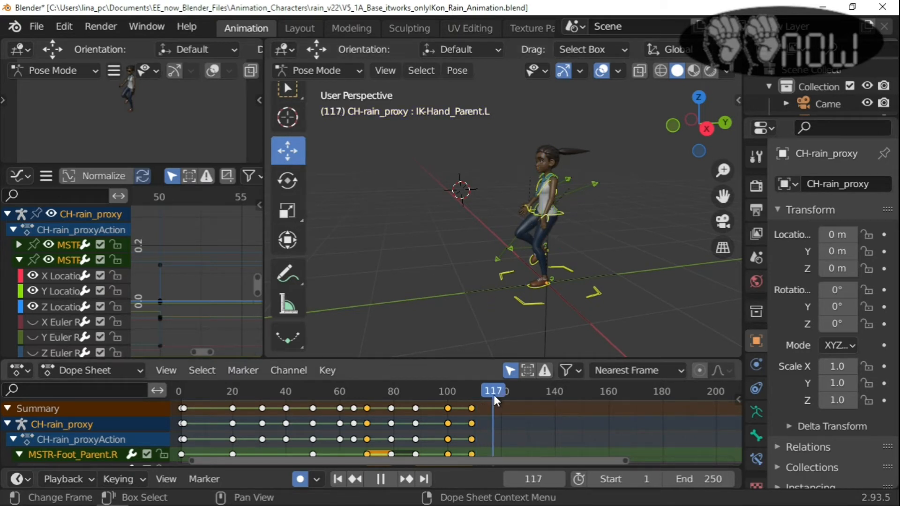
pyautogui.press('space')
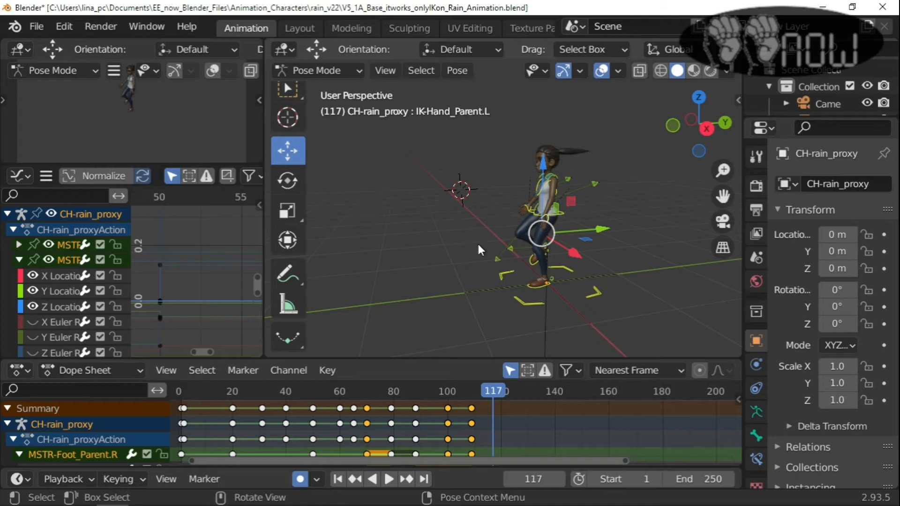
pyautogui.click(458, 235)
pyautogui.scroll(2, 608, 262)
pyautogui.scroll(-2, 603, 271)
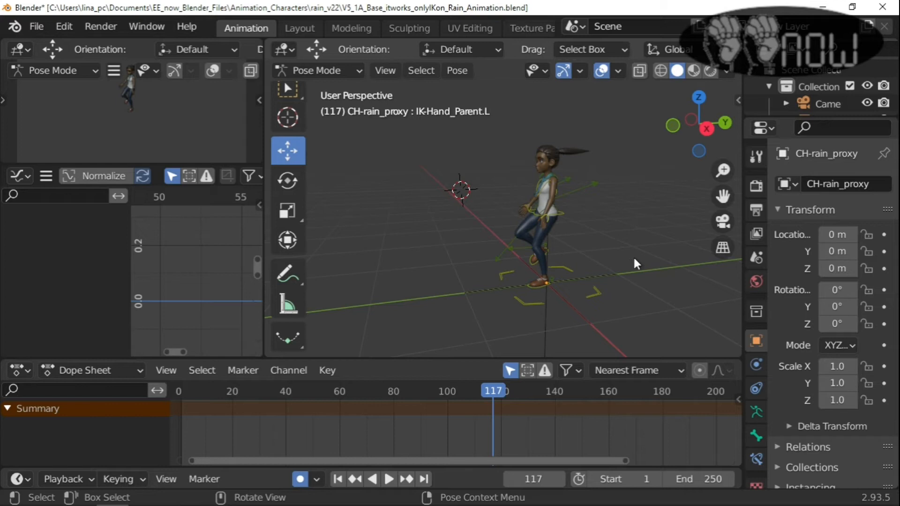
# Examine the Rain rig's CloudRig sidebar options, including its character properties, bone layers, and FK/IK settings, and close the sidebar
pyautogui.press('n')
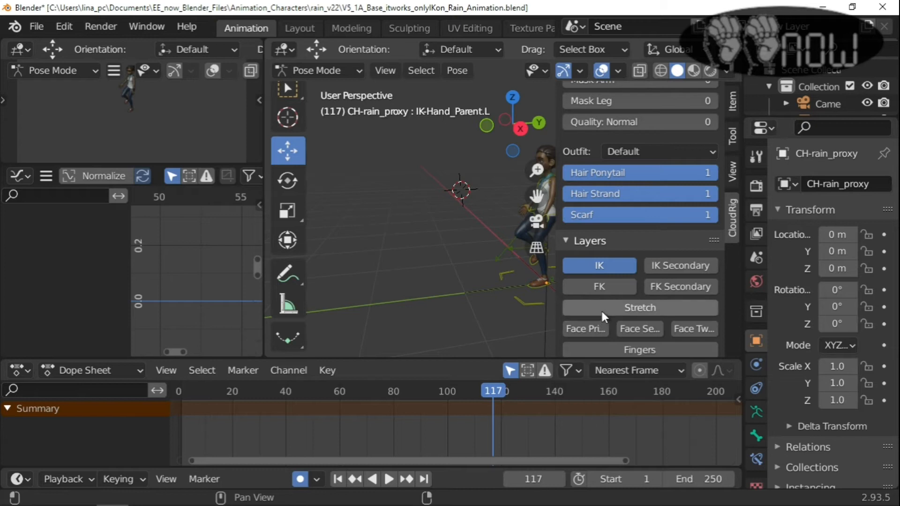
pyautogui.scroll(-4, 600, 312)
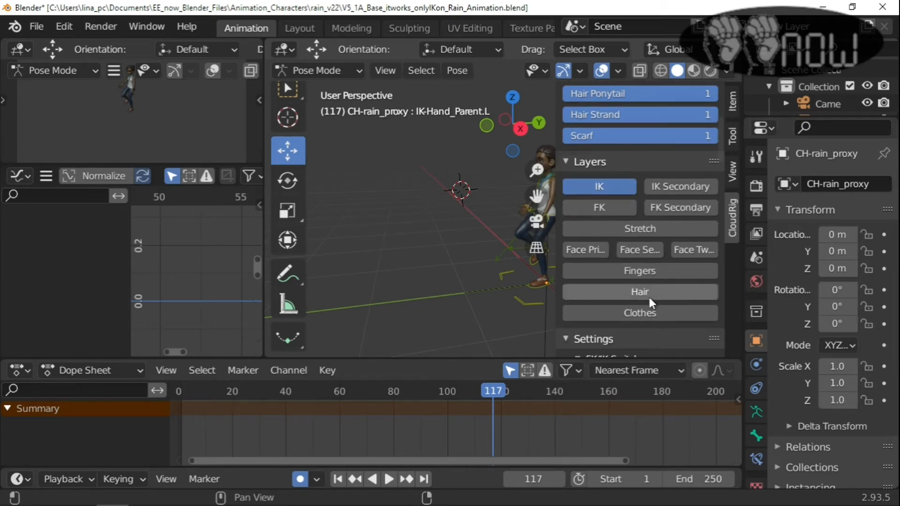
pyautogui.scroll(-1, 649, 296)
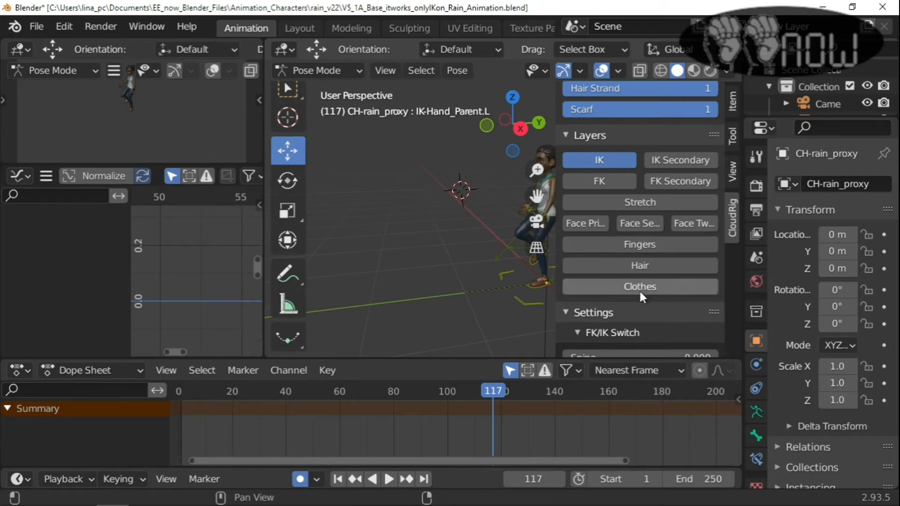
pyautogui.scroll(-5, 638, 290)
pyautogui.scroll(-10, 638, 296)
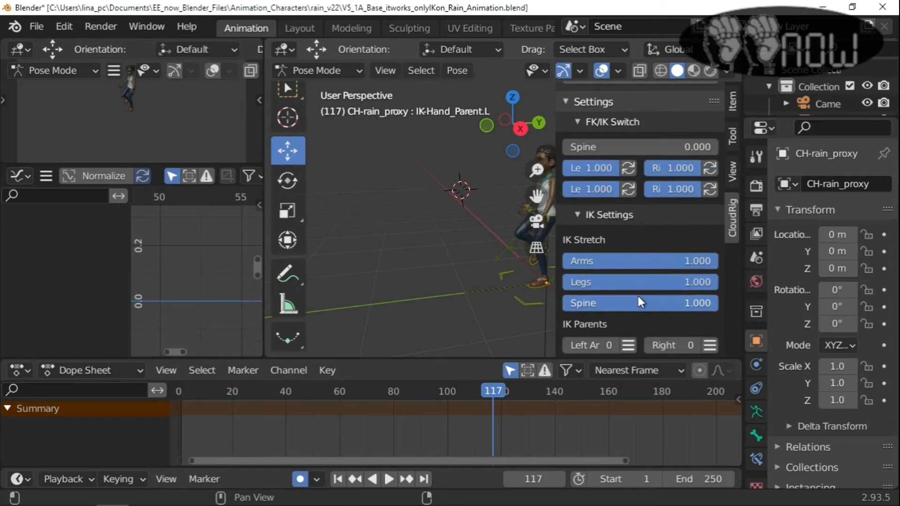
pyautogui.scroll(10, 638, 296)
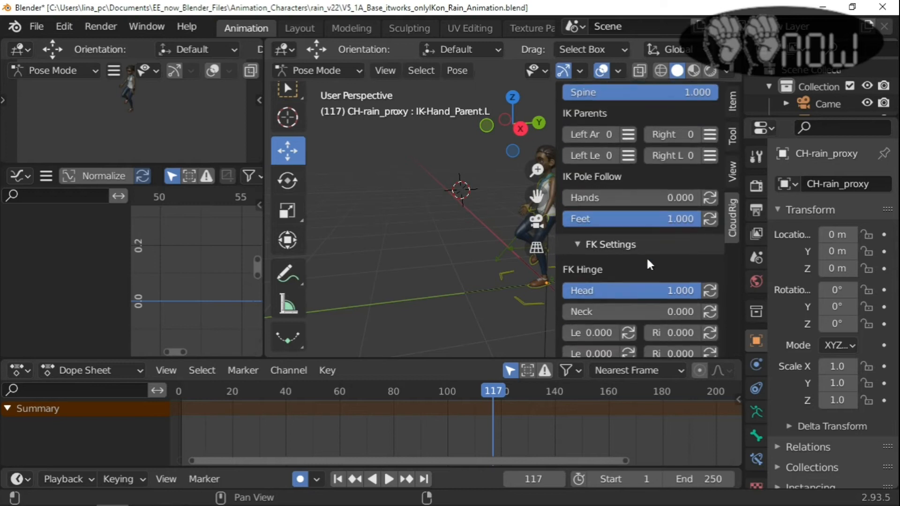
pyautogui.scroll(5, 634, 207)
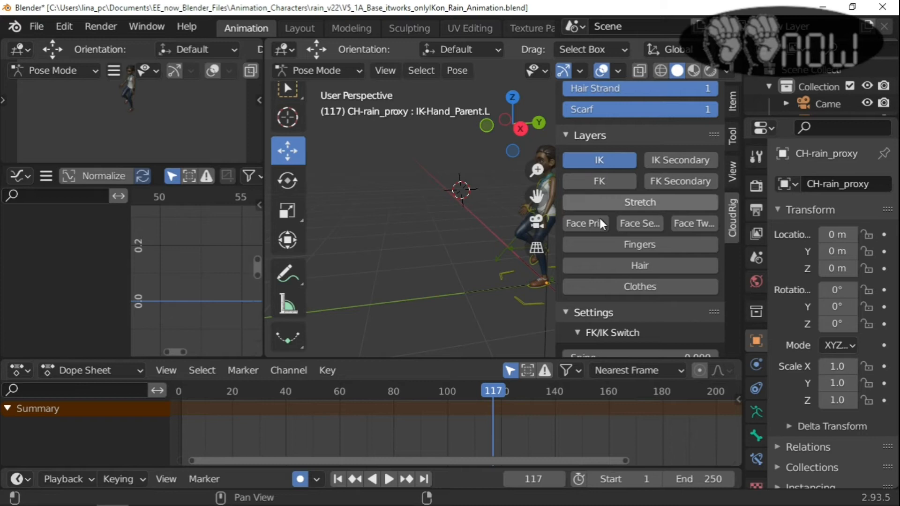
pyautogui.scroll(8, 630, 193)
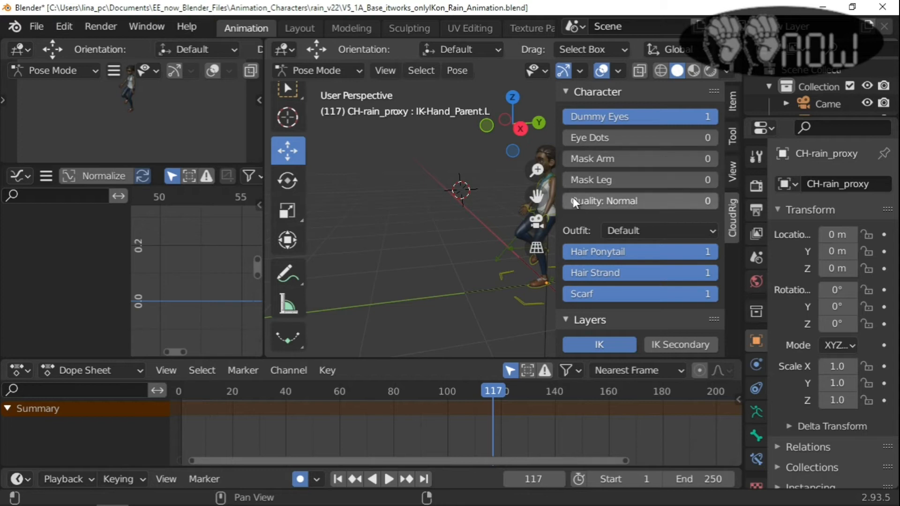
pyautogui.scroll(-2, 612, 263)
pyautogui.scroll(-10, 612, 265)
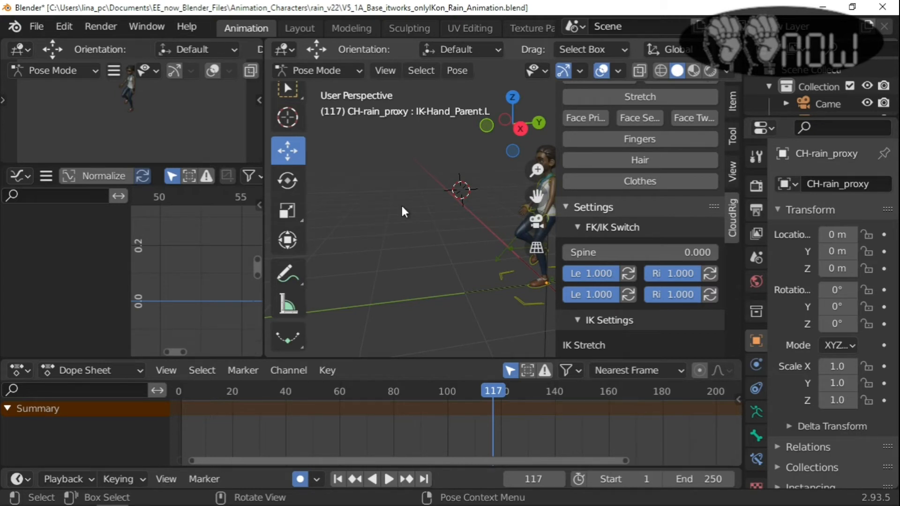
pyautogui.scroll(1, 401, 207)
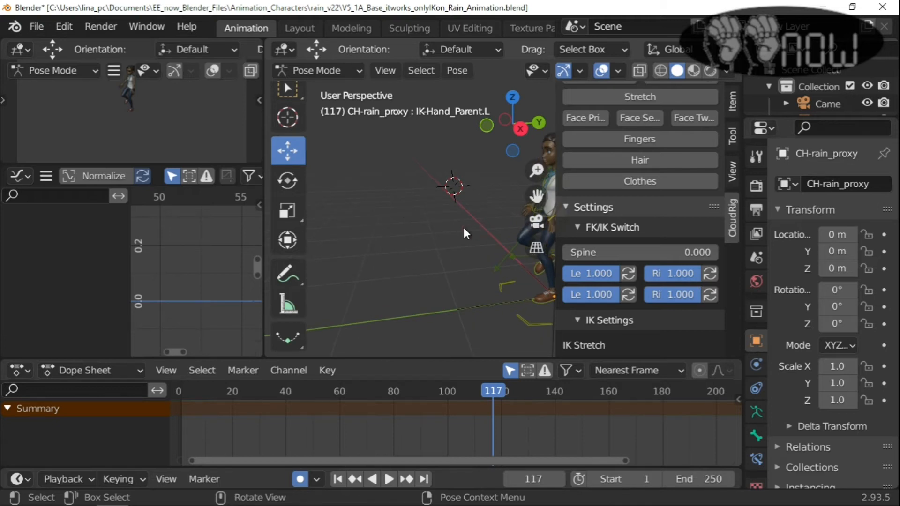
pyautogui.press('n')
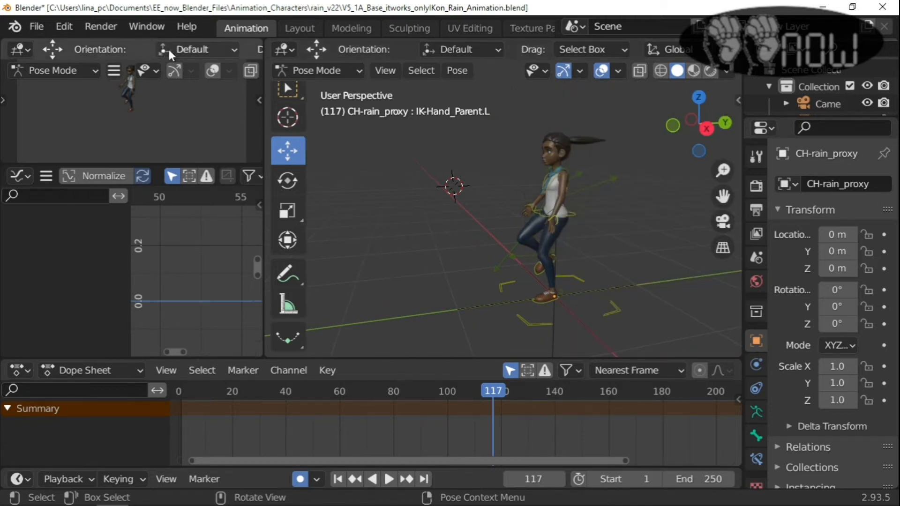
# Show the main 3D viewport's sidebar, turn off its toolbar, and hide the sidebar again
pyautogui.click(393, 71)
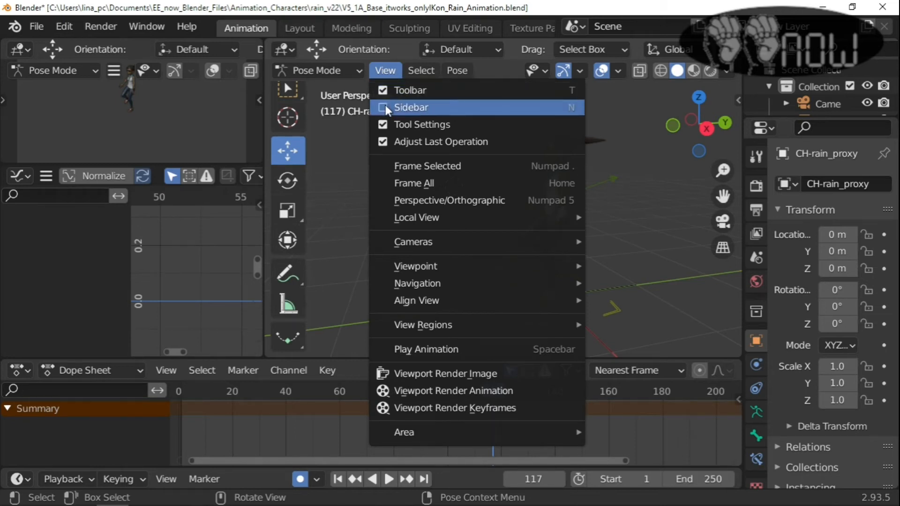
pyautogui.click(385, 105)
pyautogui.click(385, 70)
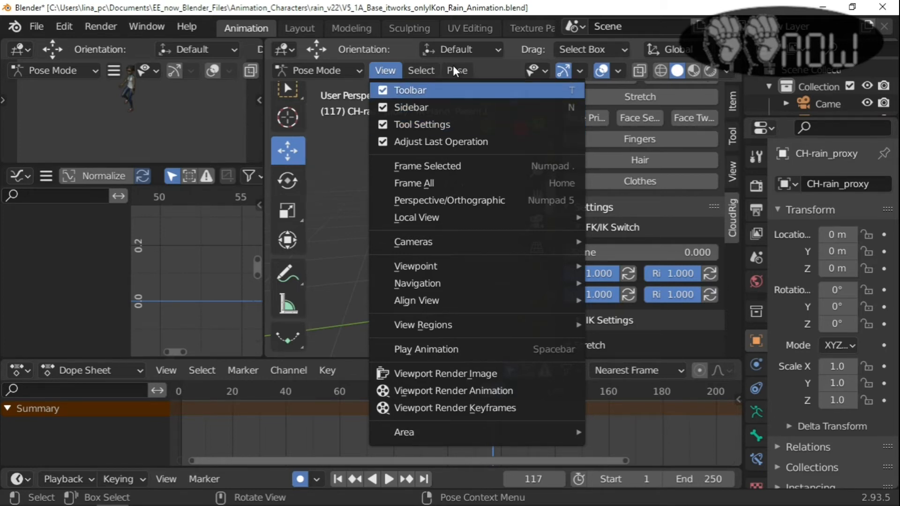
pyautogui.click(384, 88)
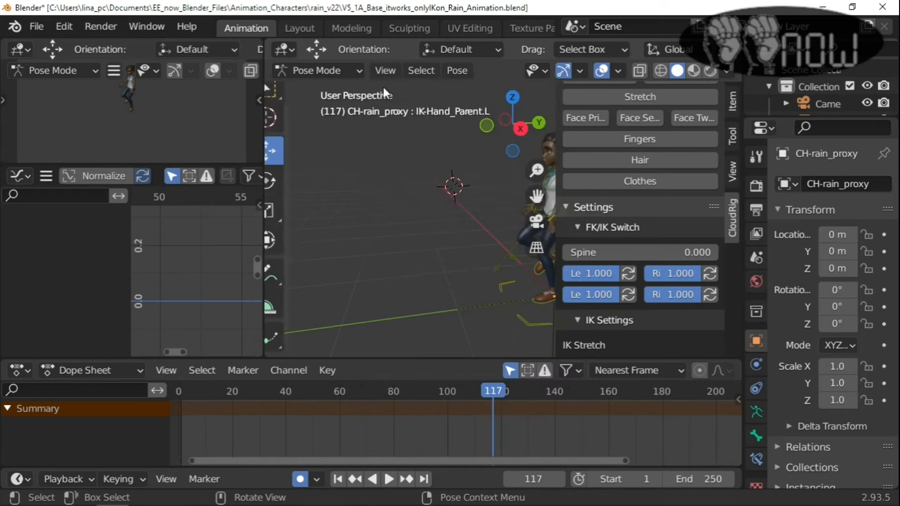
pyautogui.click(385, 68)
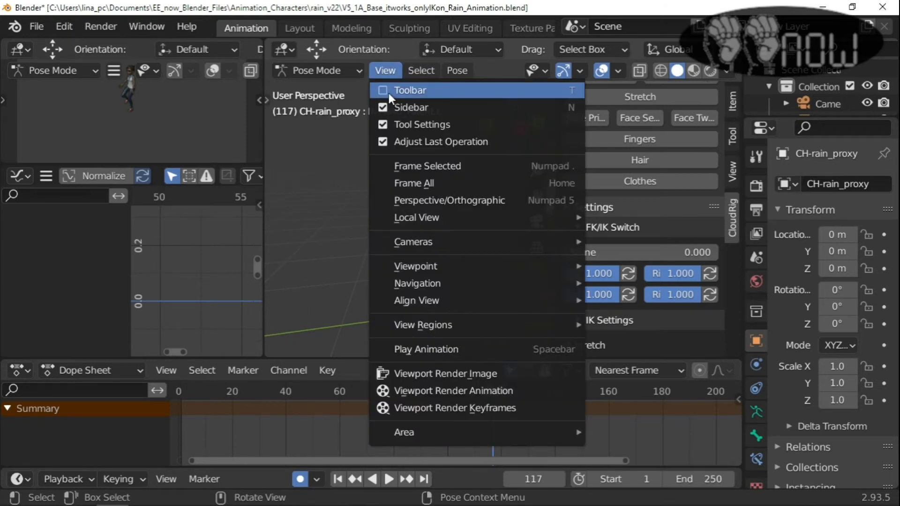
pyautogui.click(385, 105)
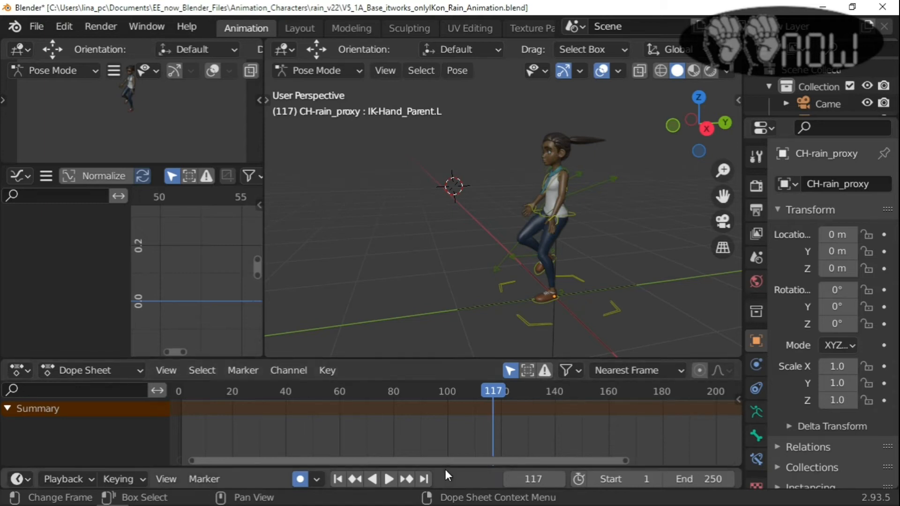
# Enlarge the timeline below the Dope Sheet so its frame ruler has room
pyautogui.moveTo(445, 468); pyautogui.dragTo(448, 438)
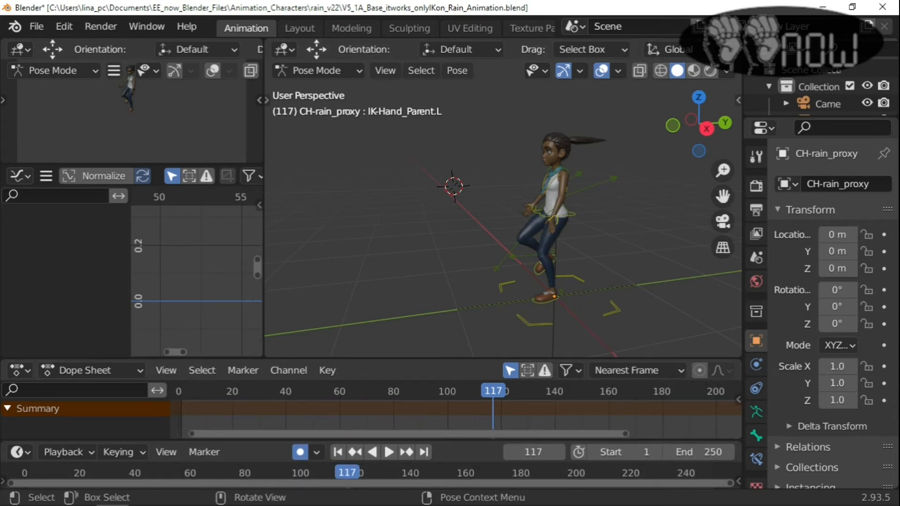
# Split the main 3D viewport into two stacked areas and join them back into one
pyautogui.moveTo(739, 38); pyautogui.dragTo(651, 143)
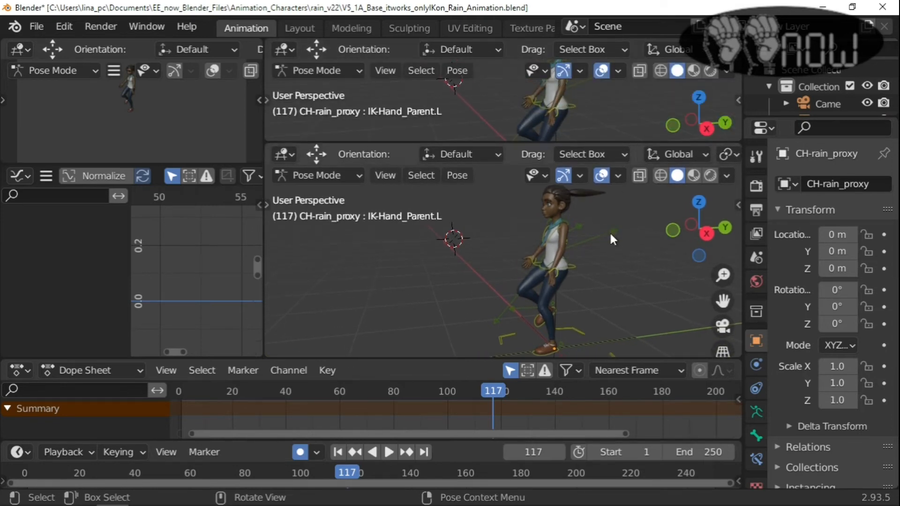
pyautogui.rightClick(641, 140)
pyautogui.rightClick(641, 142)
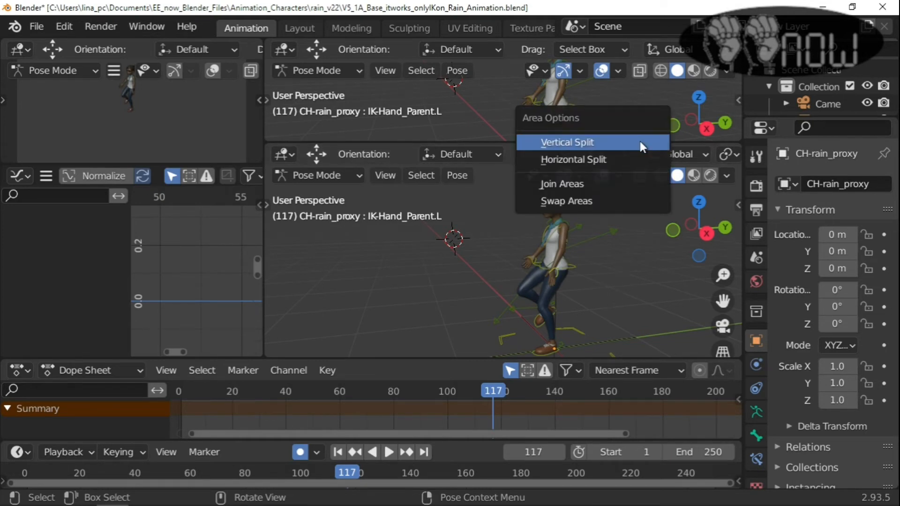
pyautogui.click(605, 183)
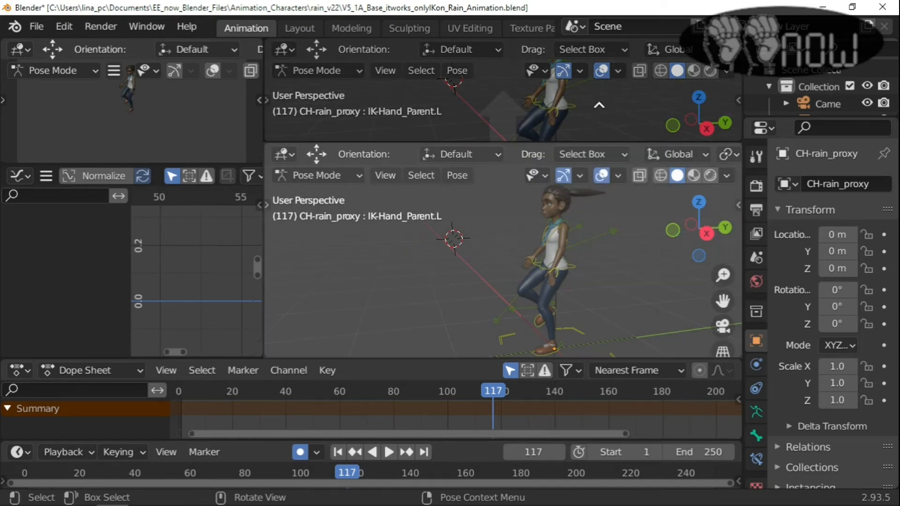
pyautogui.click(599, 105)
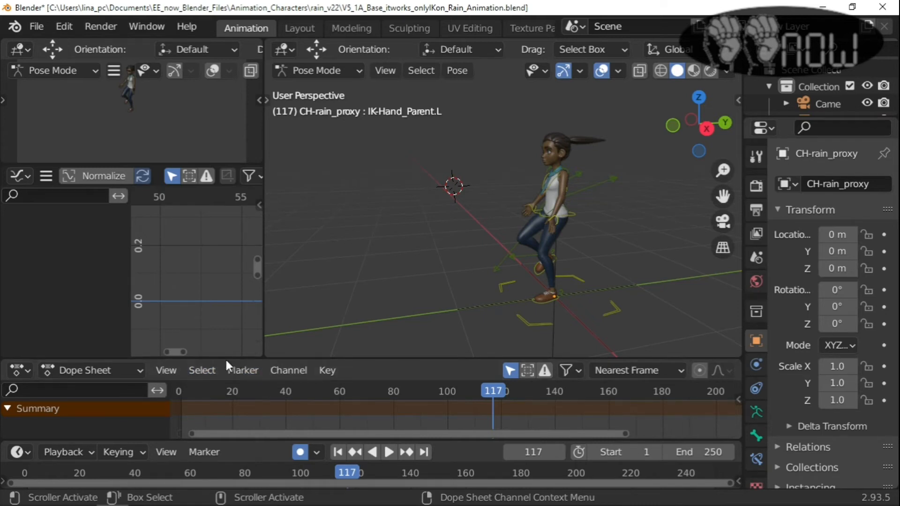
# Make the Dope Sheet and timeline region taller and split the timeline into two stacked timelines
pyautogui.moveTo(225, 359); pyautogui.dragTo(227, 346)
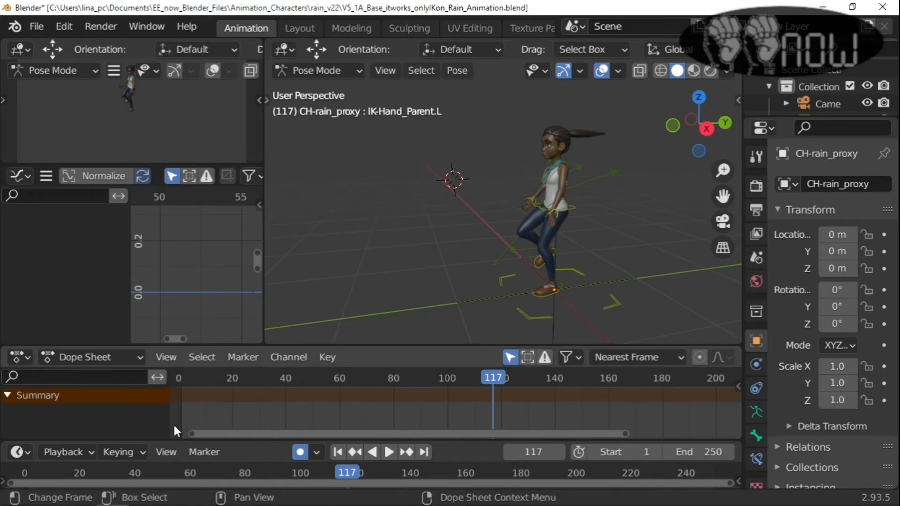
pyautogui.moveTo(173, 439); pyautogui.dragTo(173, 416)
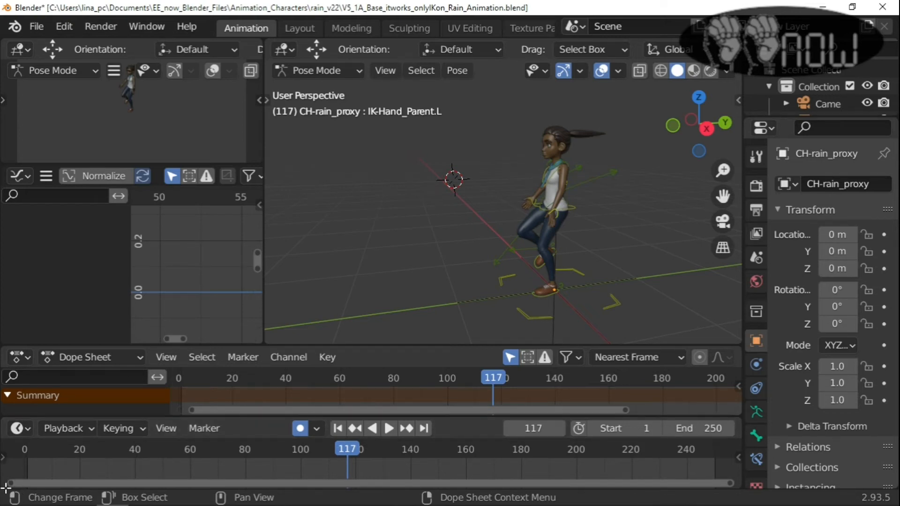
pyautogui.moveTo(5, 489); pyautogui.dragTo(27, 475)
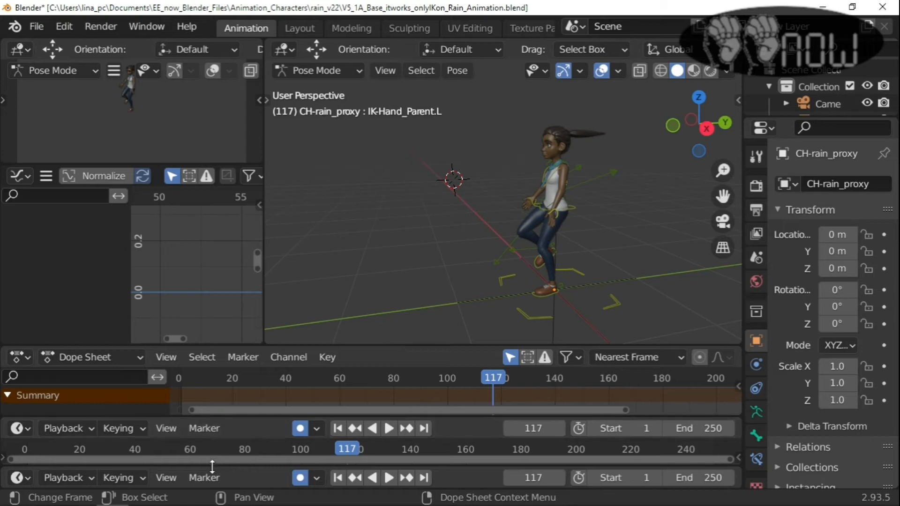
pyautogui.moveTo(213, 466); pyautogui.dragTo(214, 445)
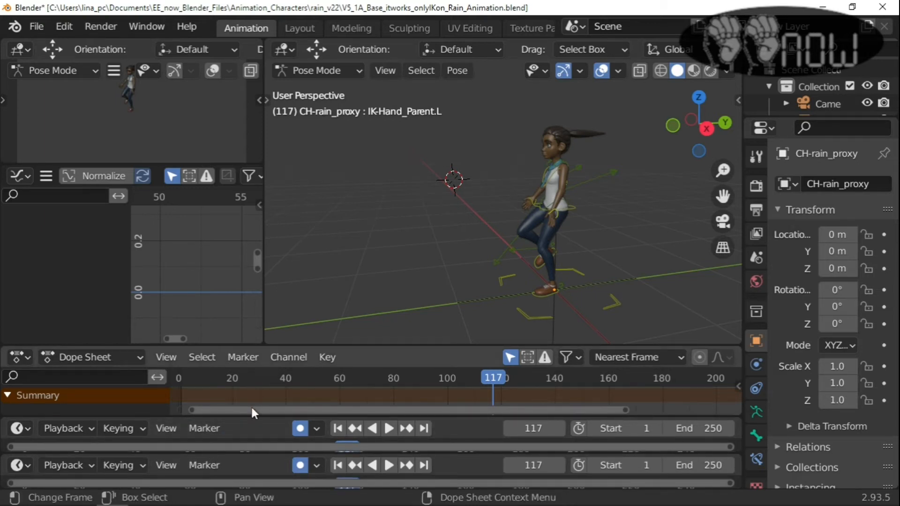
# Resize the Dope Sheet and both stacked timelines to make their frame rulers usable, and turn off auto keying
pyautogui.click(341, 356)
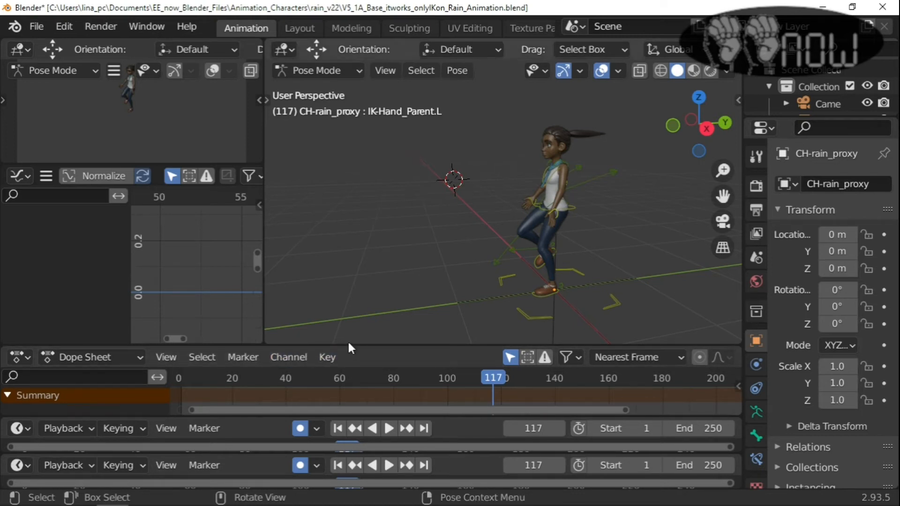
pyautogui.moveTo(348, 346); pyautogui.dragTo(358, 304)
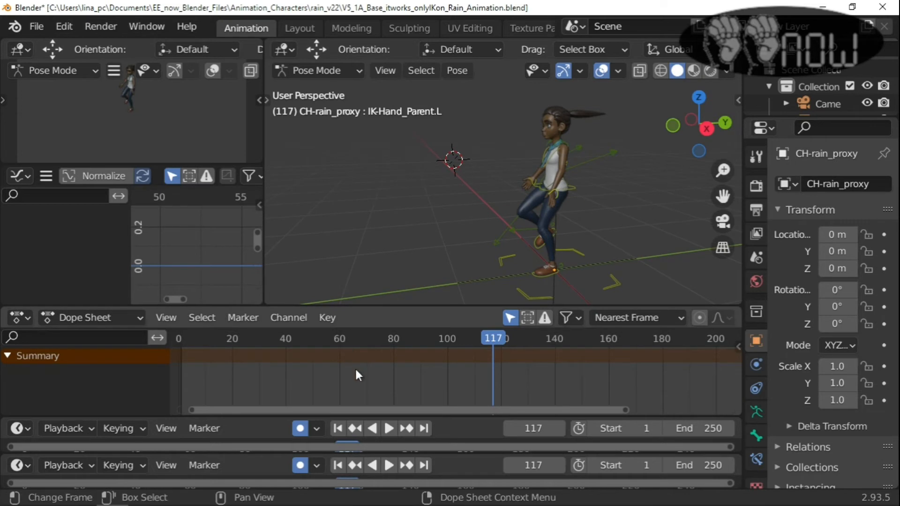
pyautogui.moveTo(368, 413); pyautogui.dragTo(374, 375)
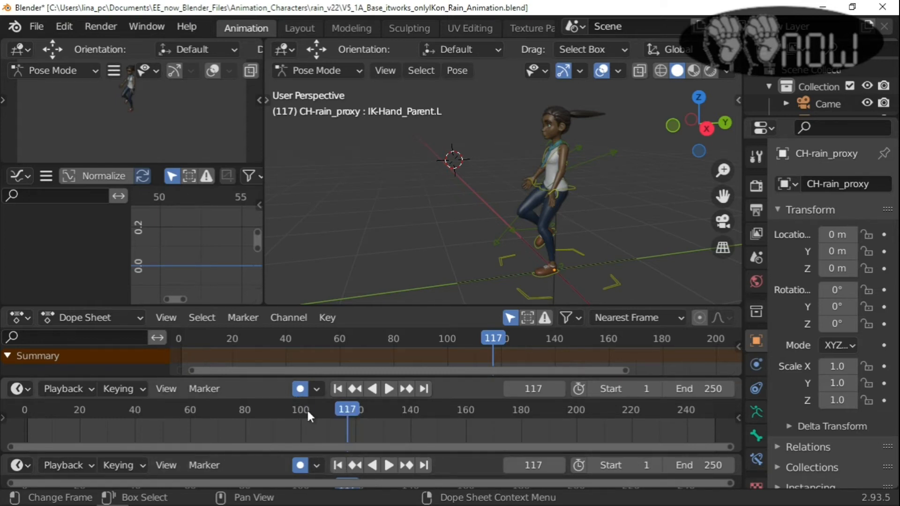
pyautogui.click(303, 394)
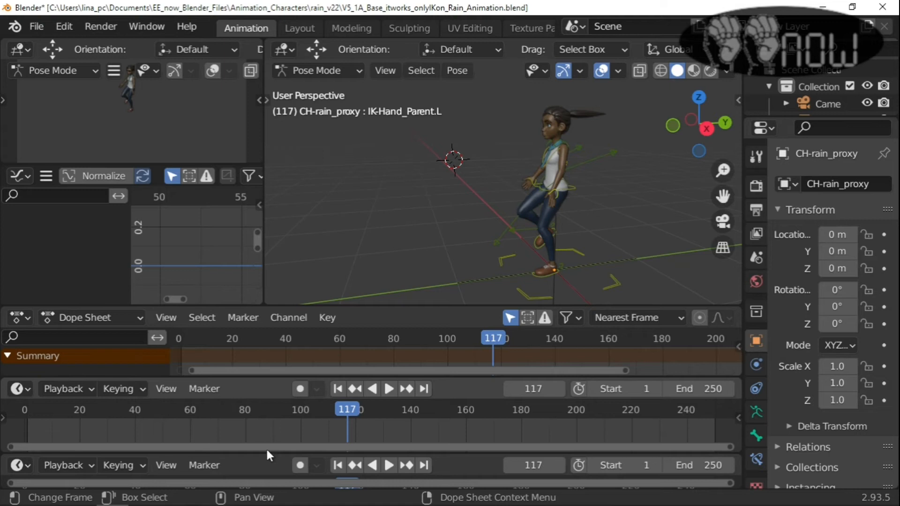
pyautogui.moveTo(267, 453); pyautogui.dragTo(271, 434)
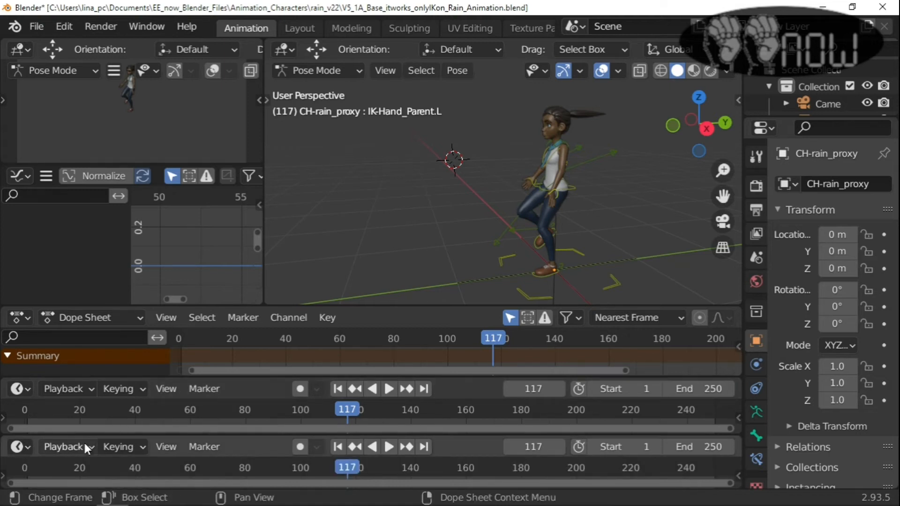
# Change the lower timeline to a Video Sequencer and add Ennochii_-_Quick_Realization.wav from the Stream Vibes folder as a sound strip
pyautogui.click(24, 447)
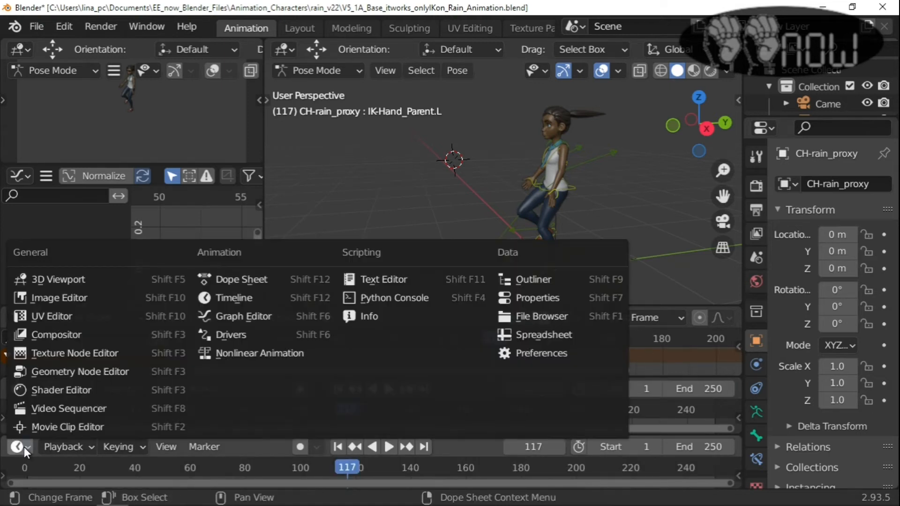
pyautogui.click(50, 411)
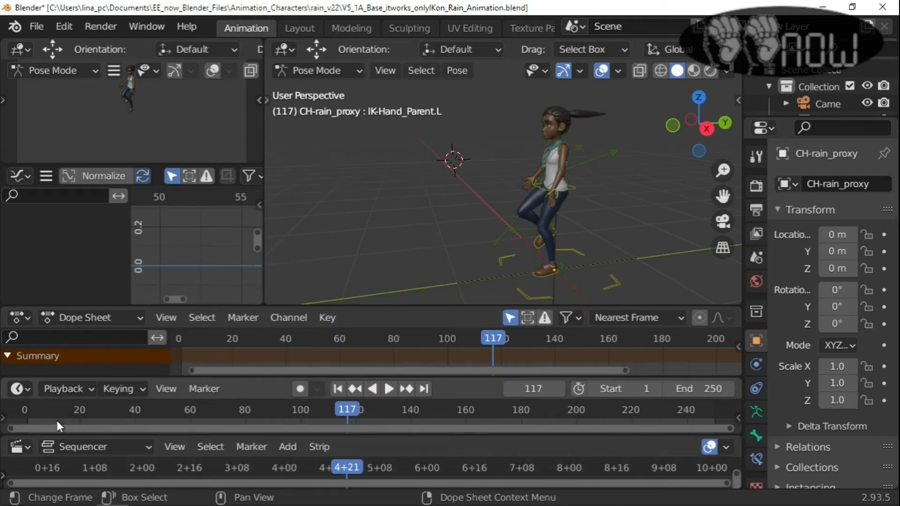
pyautogui.click(285, 446)
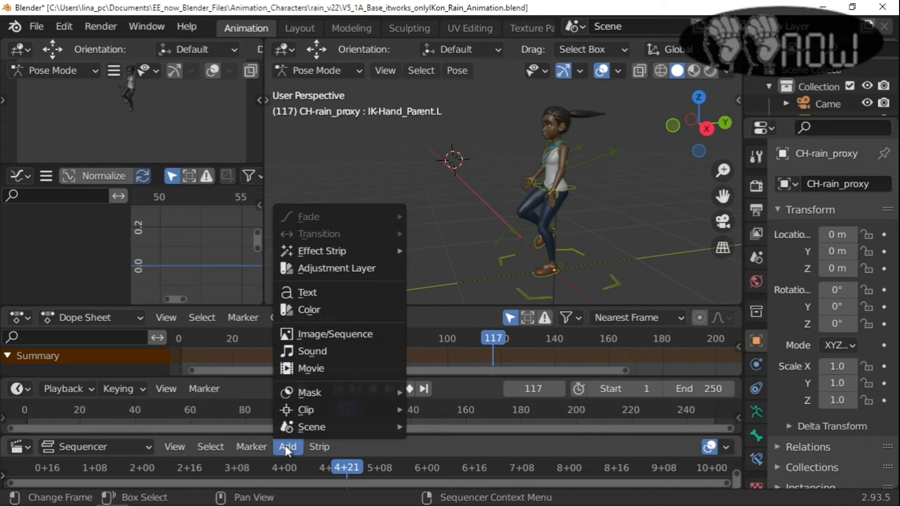
pyautogui.click(314, 351)
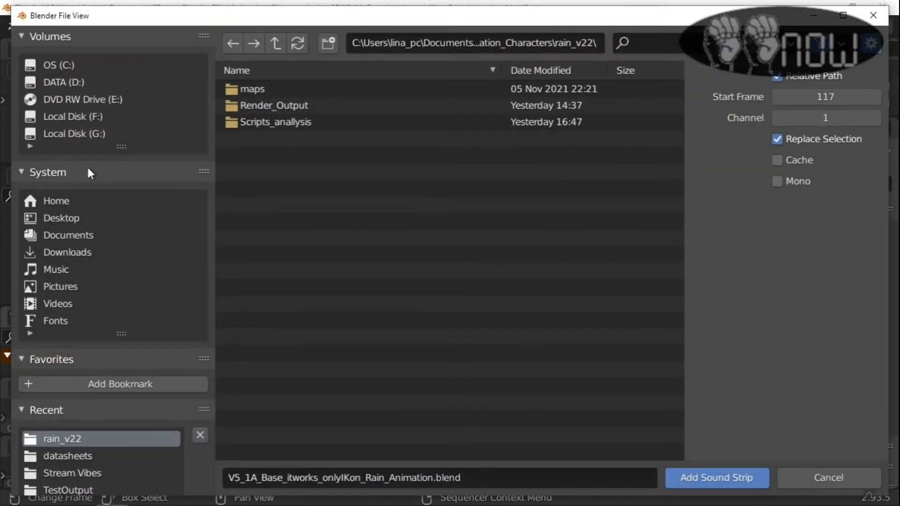
pyautogui.click(63, 83)
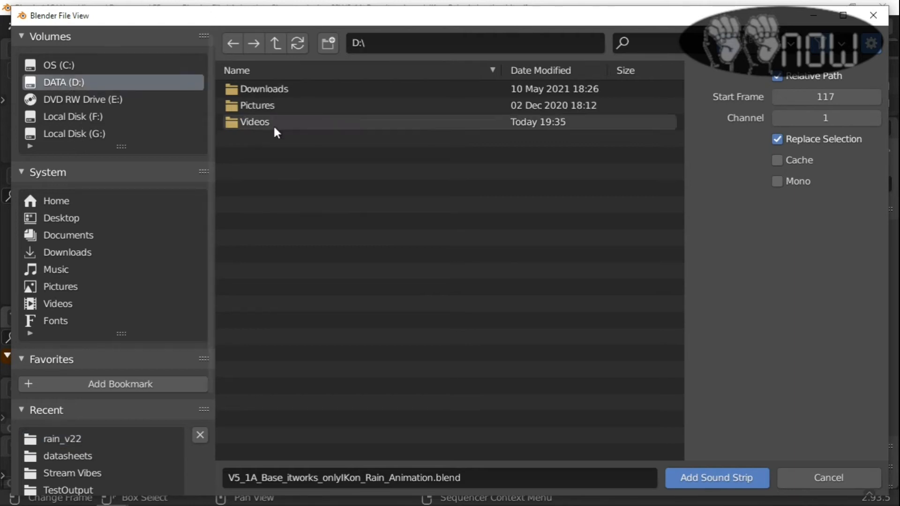
pyautogui.doubleClick(271, 121)
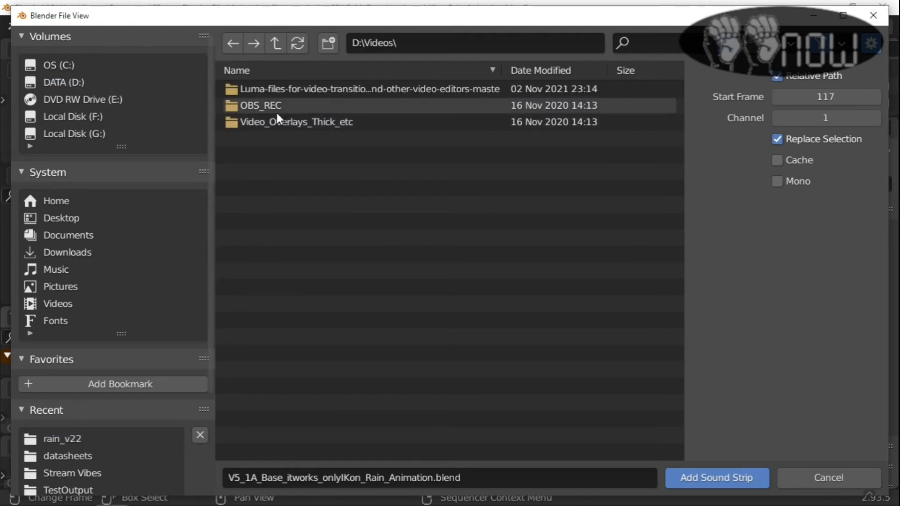
pyautogui.doubleClick(276, 122)
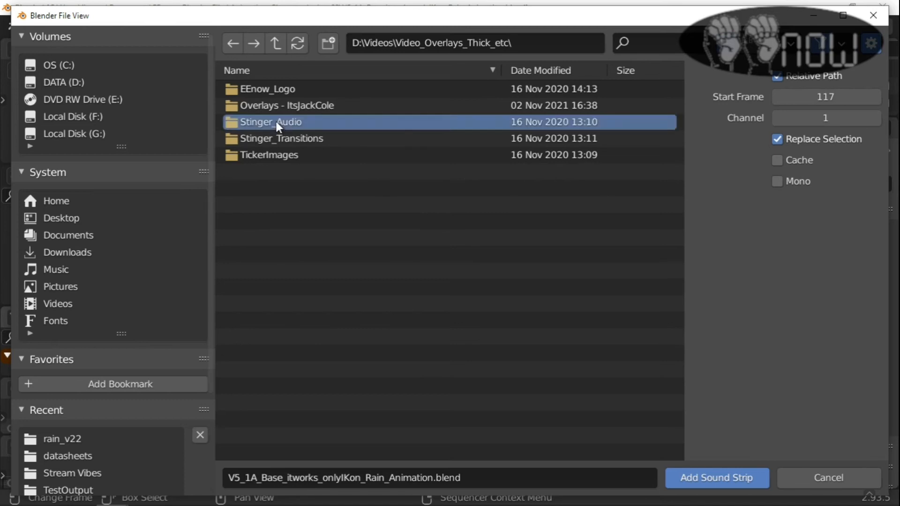
pyautogui.doubleClick(276, 121)
pyautogui.doubleClick(277, 89)
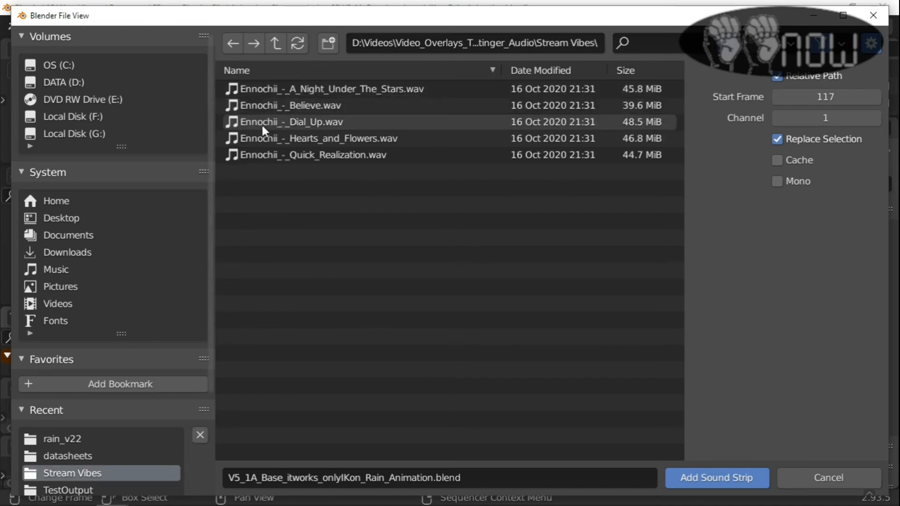
pyautogui.click(273, 155)
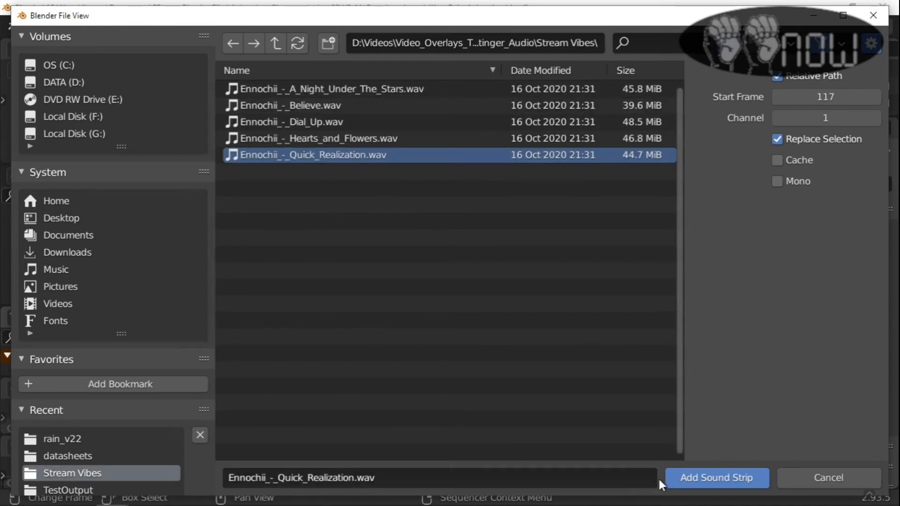
pyautogui.click(688, 477)
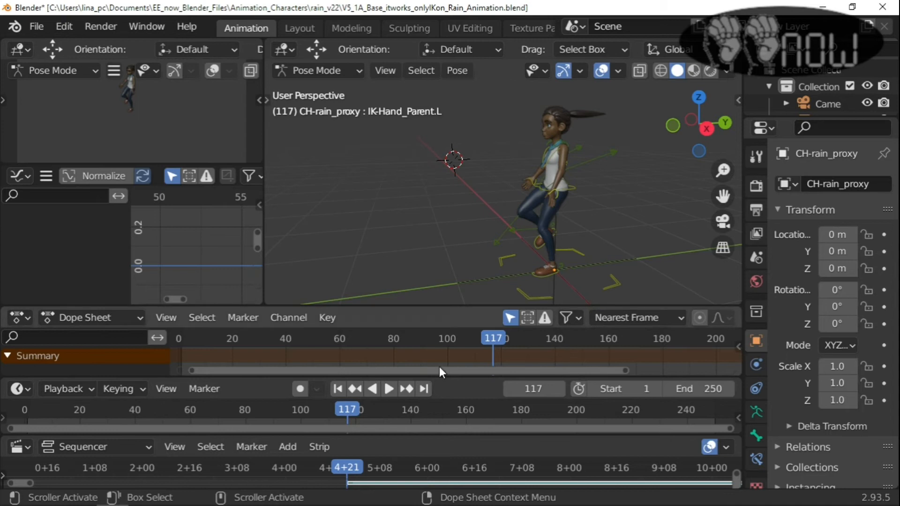
# Resize the Dope Sheet, timeline and Sequencer areas to make room for the sound strip, and set the current frame to 2
pyautogui.moveTo(439, 305); pyautogui.dragTo(457, 274)
pyautogui.moveTo(494, 308); pyautogui.dragTo(184, 306)
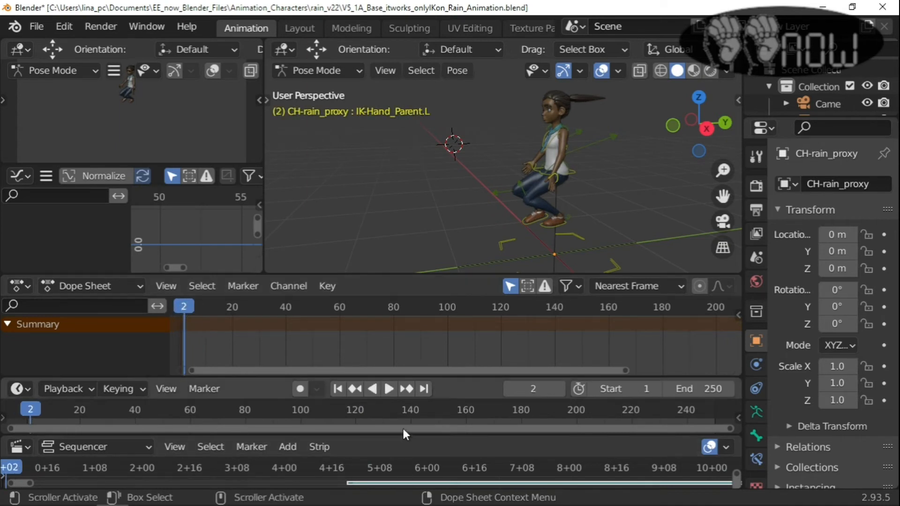
pyautogui.moveTo(401, 436); pyautogui.dragTo(403, 413)
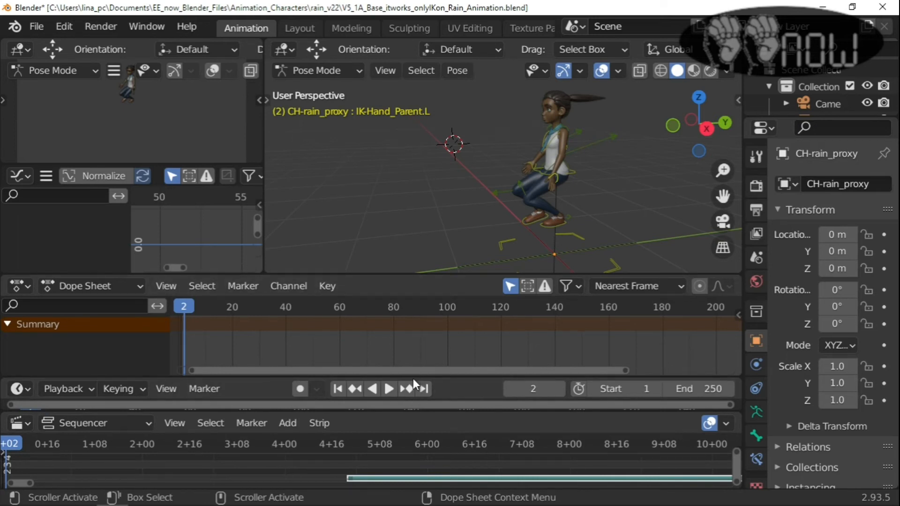
pyautogui.moveTo(447, 376); pyautogui.dragTo(450, 351)
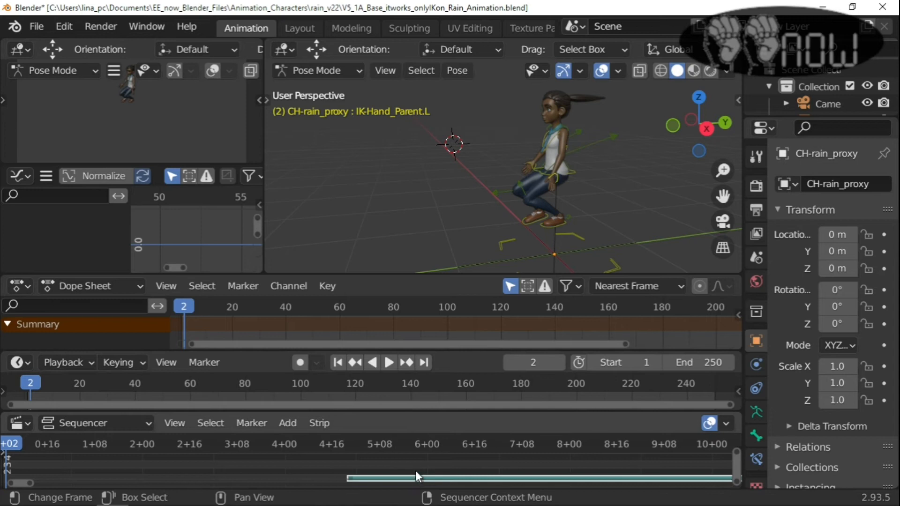
# Shift the sound strip earlier to start about 12 seconds before frame 0, and play the animation with it
pyautogui.scroll(-3, 415, 471)
pyautogui.keyDown('ctrl'); pyautogui.hscroll(5, 408, 479); pyautogui.keyUp('ctrl')
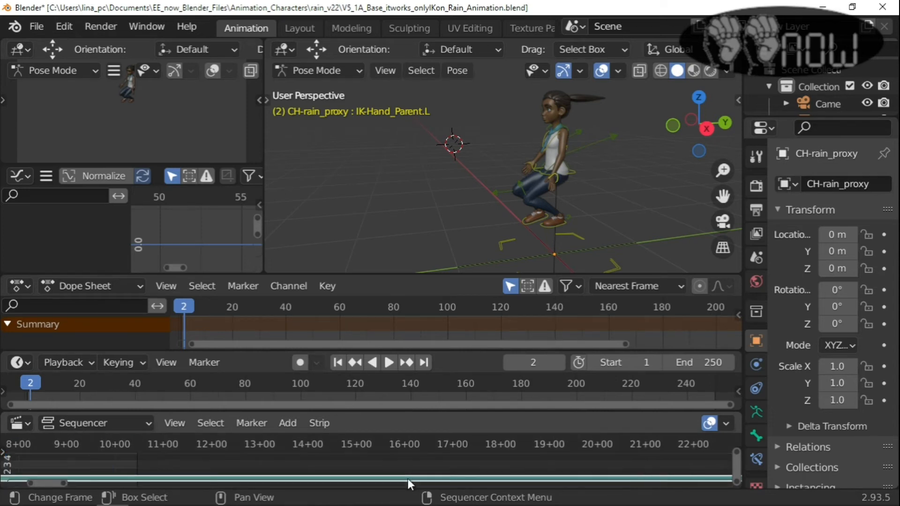
pyautogui.keyDown('ctrl'); pyautogui.hscroll(5, 229, 457); pyautogui.keyUp('ctrl')
pyautogui.scroll(-4, 244, 472)
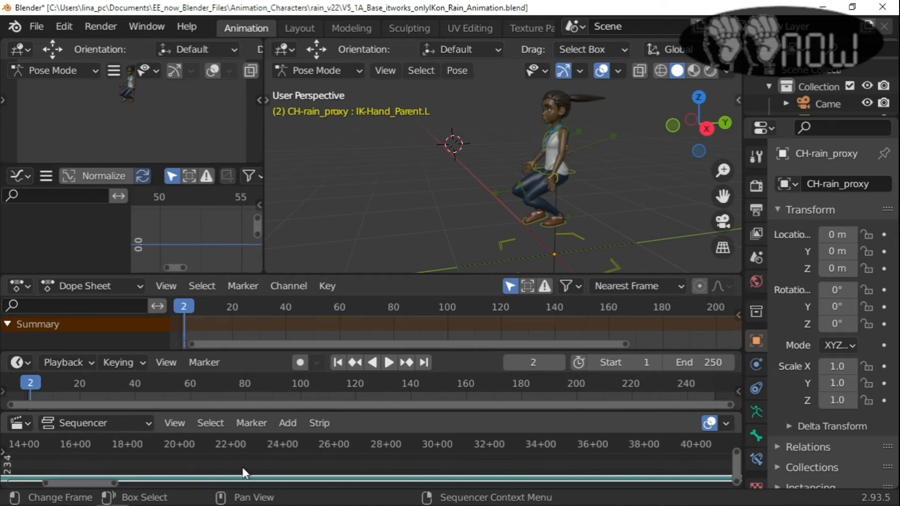
pyautogui.scroll(-4, 237, 474)
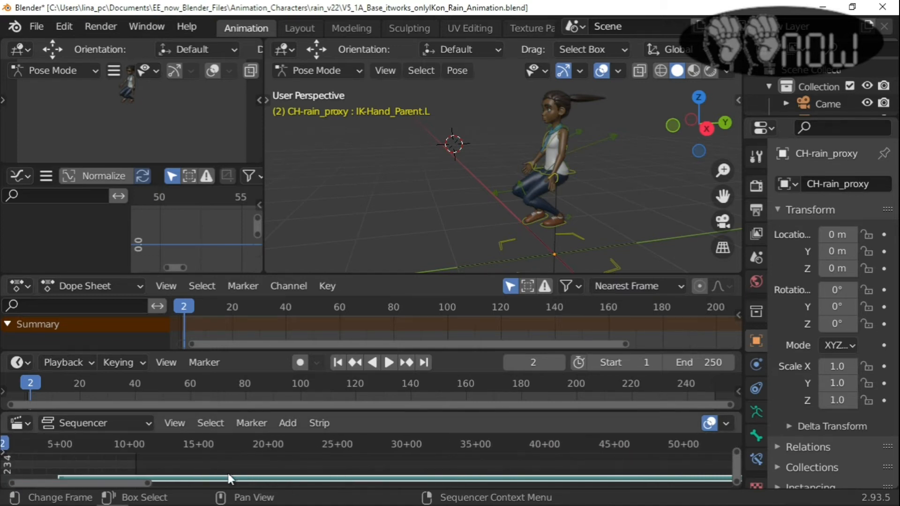
pyautogui.moveTo(230, 480); pyautogui.dragTo(162, 468)
pyautogui.scroll(-3, 161, 466)
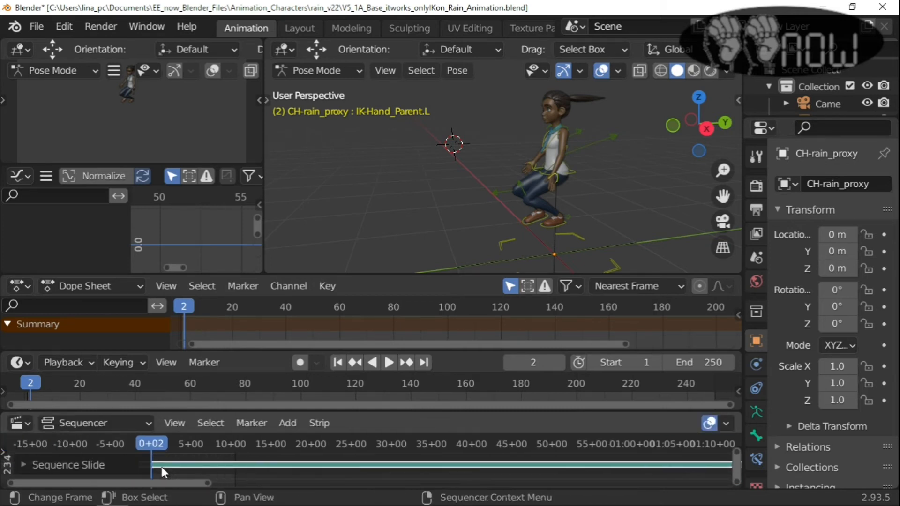
pyautogui.scroll(-3, 162, 466)
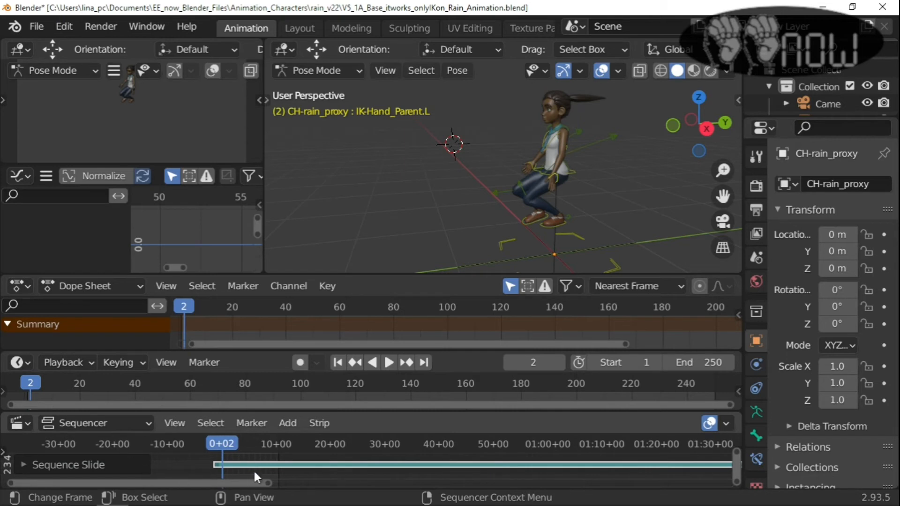
pyautogui.moveTo(262, 465); pyautogui.dragTo(206, 465)
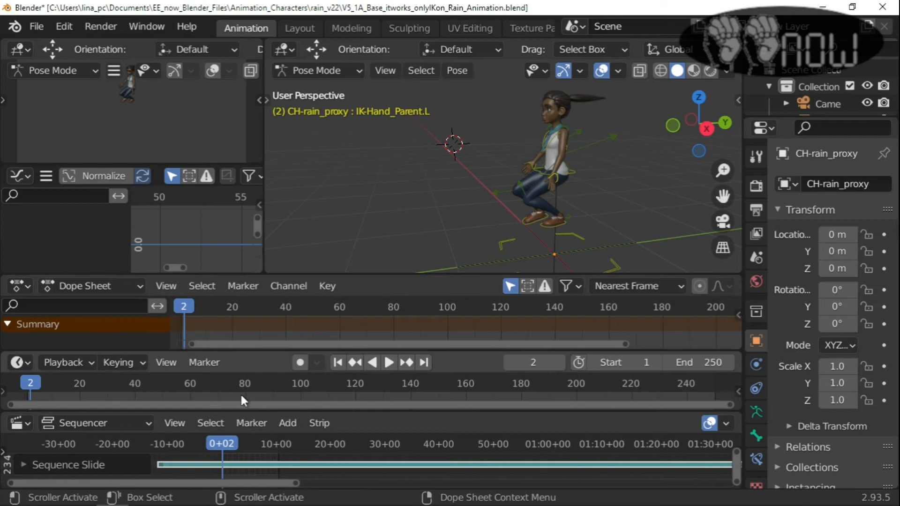
pyautogui.press('space')
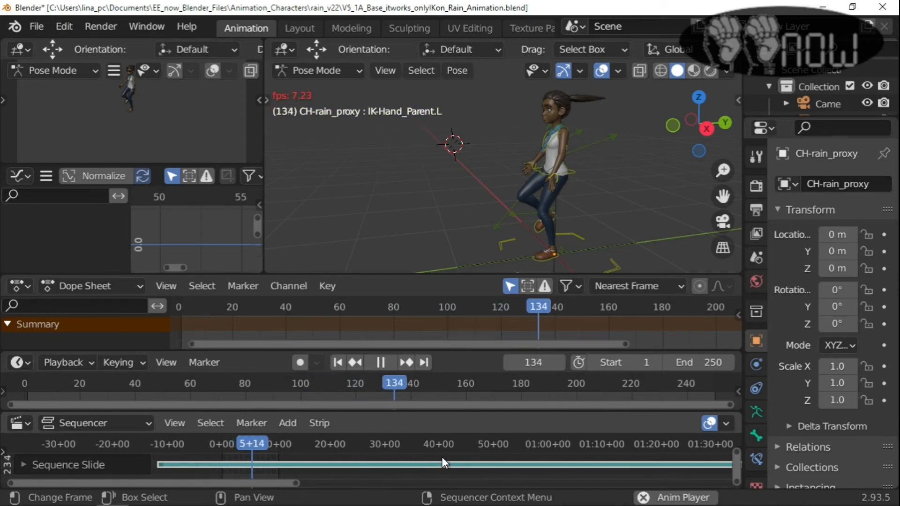
pyautogui.press('space')
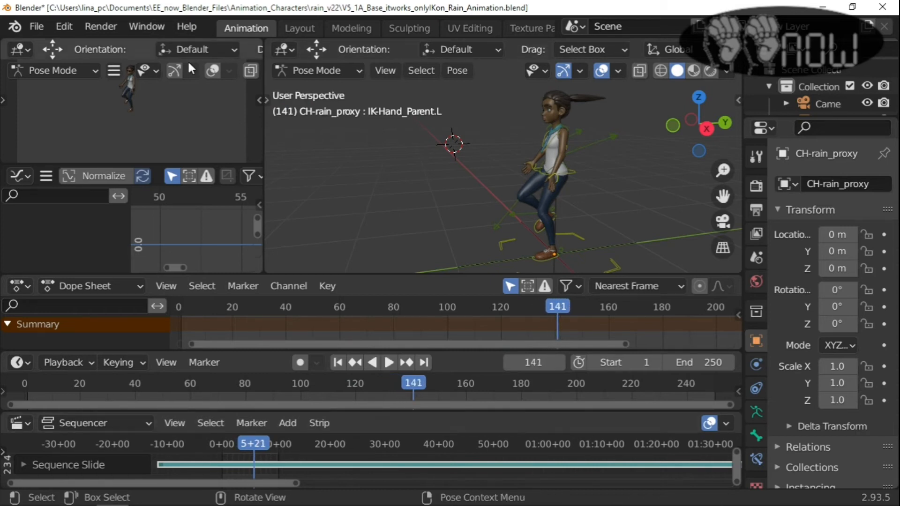
pyautogui.click(94, 28)
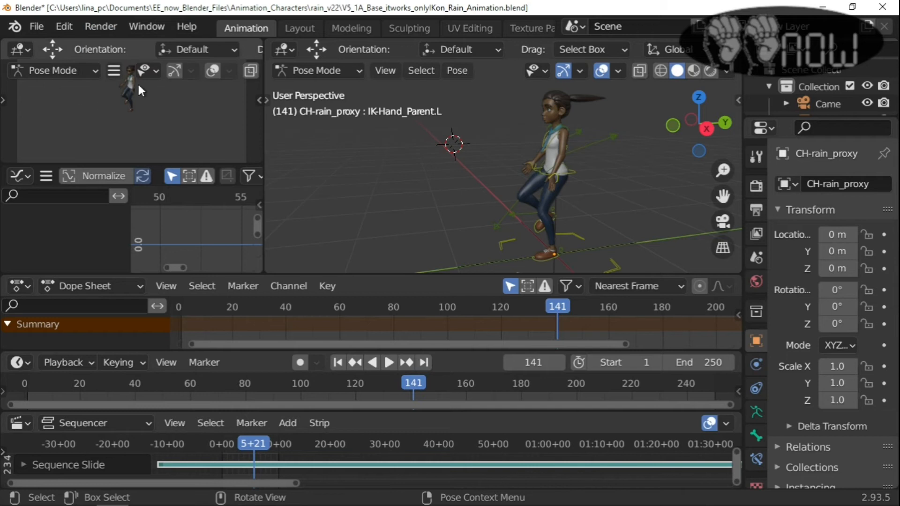
pyautogui.click(113, 72)
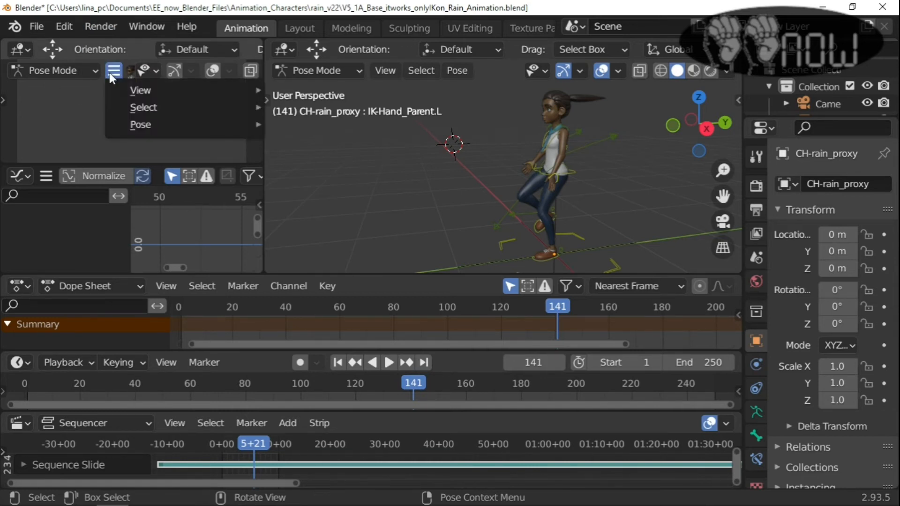
pyautogui.moveTo(130, 97)
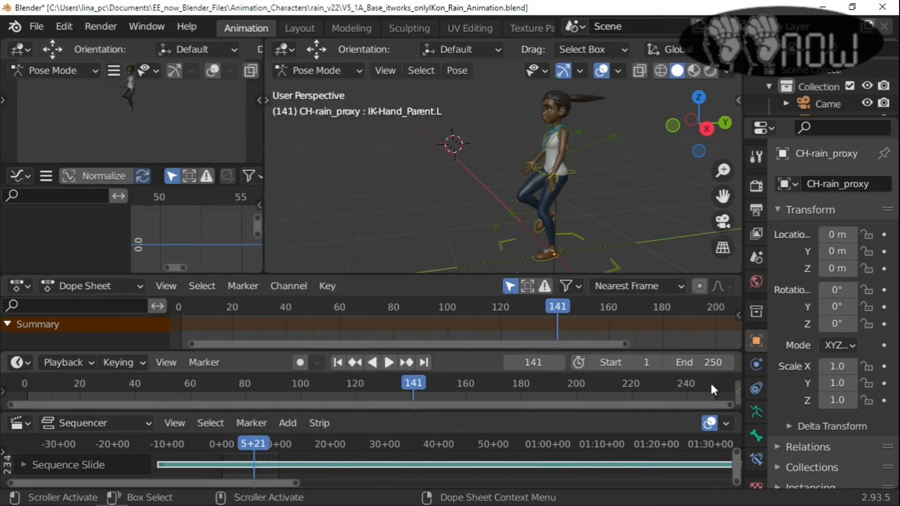
# Show the Output Properties in a wider Properties editor, down to the output path and file format settings
pyautogui.click(760, 209)
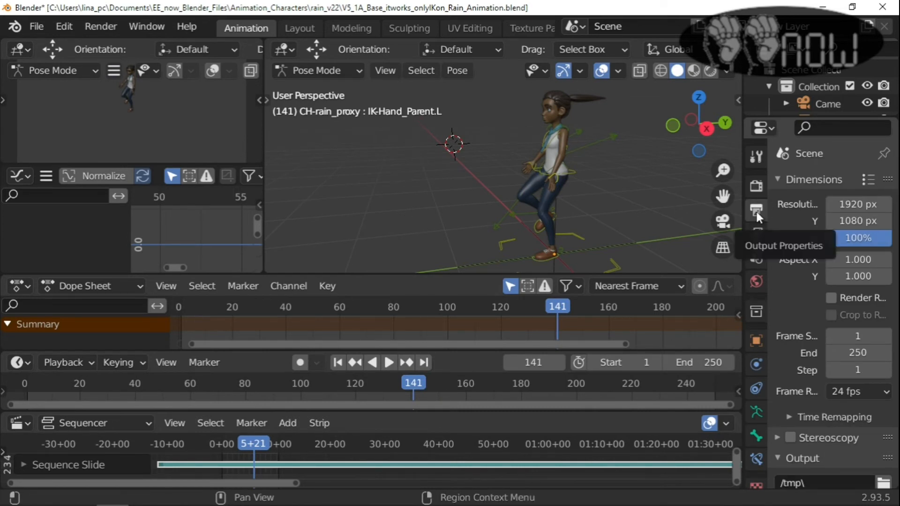
pyautogui.moveTo(745, 212); pyautogui.dragTo(700, 216)
pyautogui.scroll(-5, 789, 280)
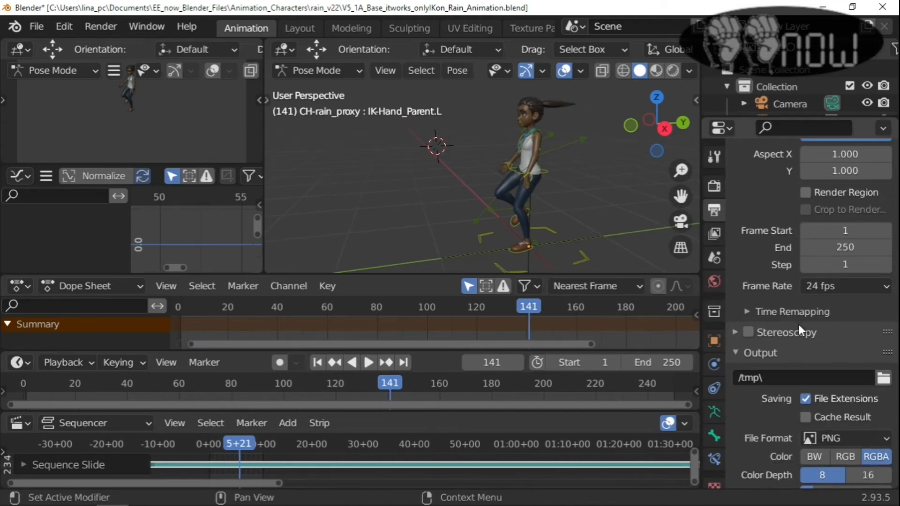
pyautogui.scroll(-3, 800, 327)
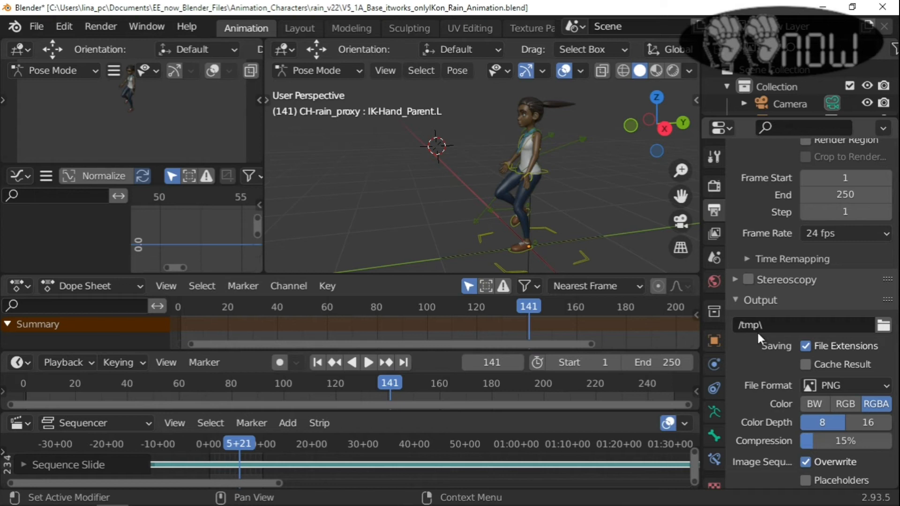
pyautogui.scroll(-1, 758, 331)
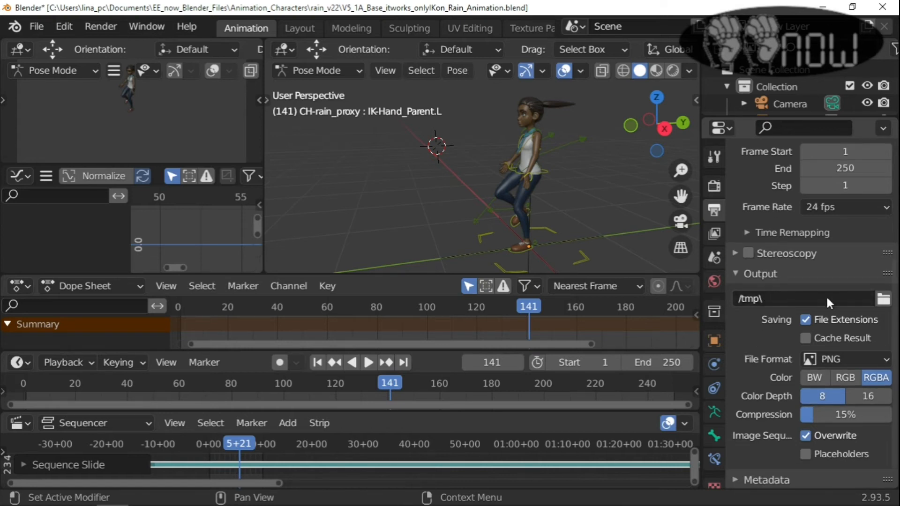
# Browse for the render output location in the EE_now_Blender_Files folder under Documents
pyautogui.click(882, 300)
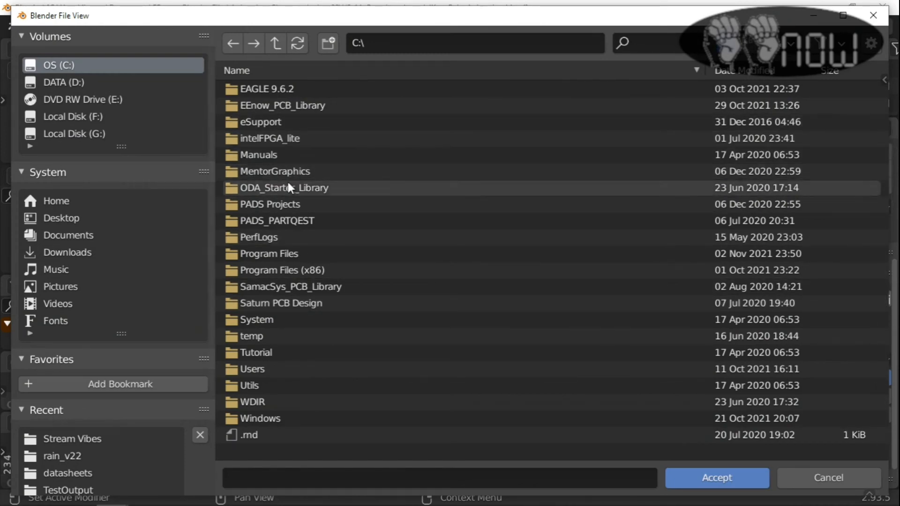
pyautogui.click(71, 237)
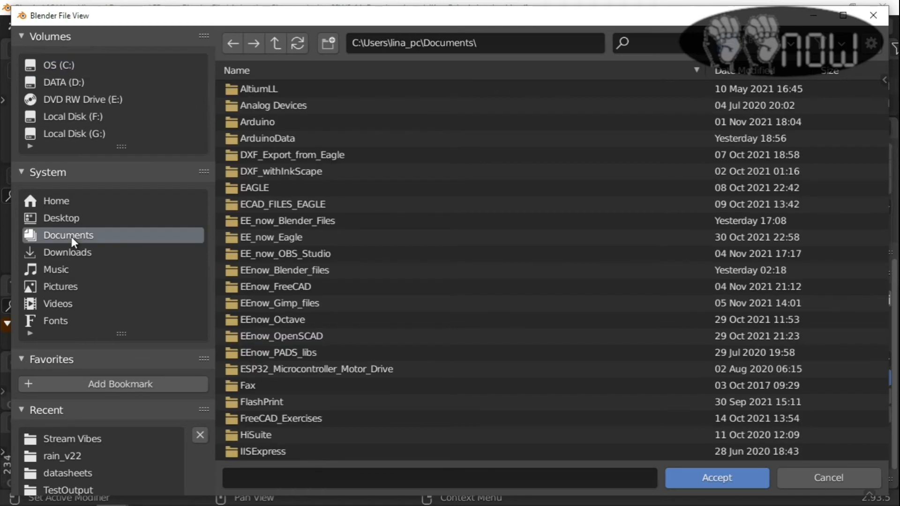
pyautogui.doubleClick(292, 222)
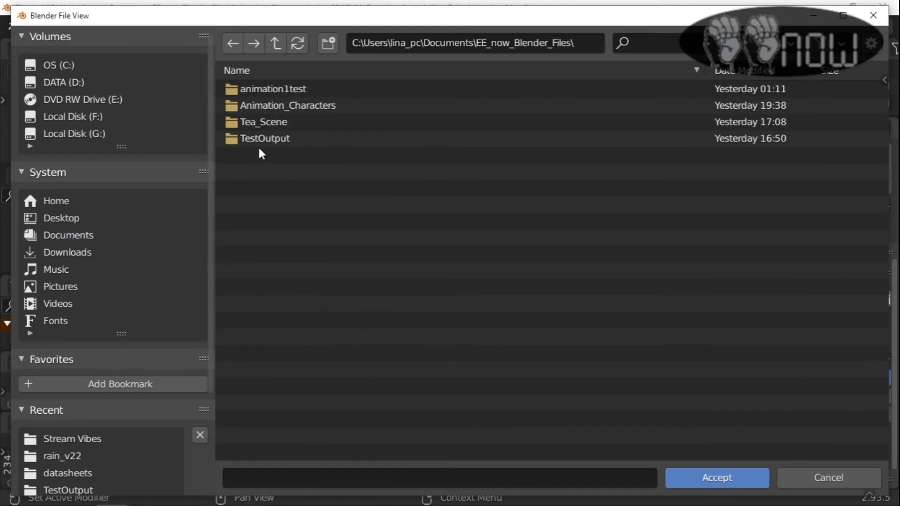
# Look through the contents of the animation1test and TestOutput folders, returning to EE_now_Blender_Files
pyautogui.doubleClick(281, 90)
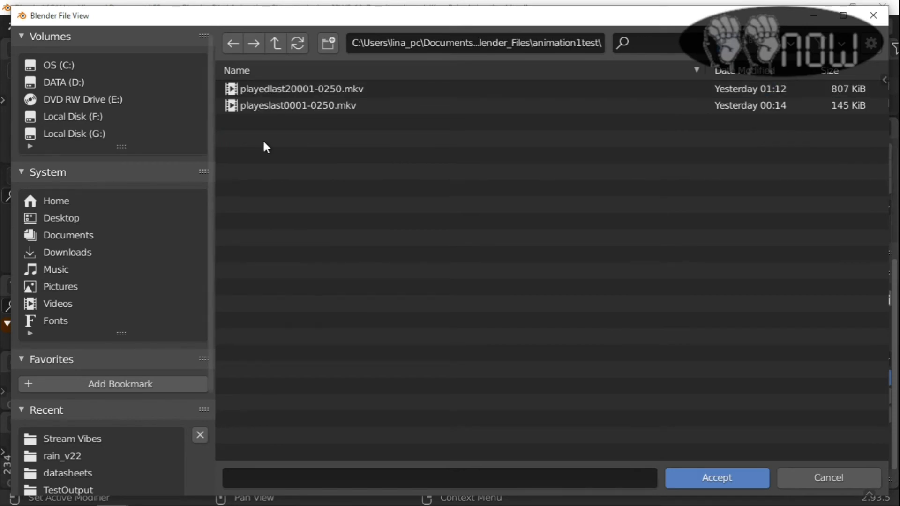
pyautogui.click(275, 44)
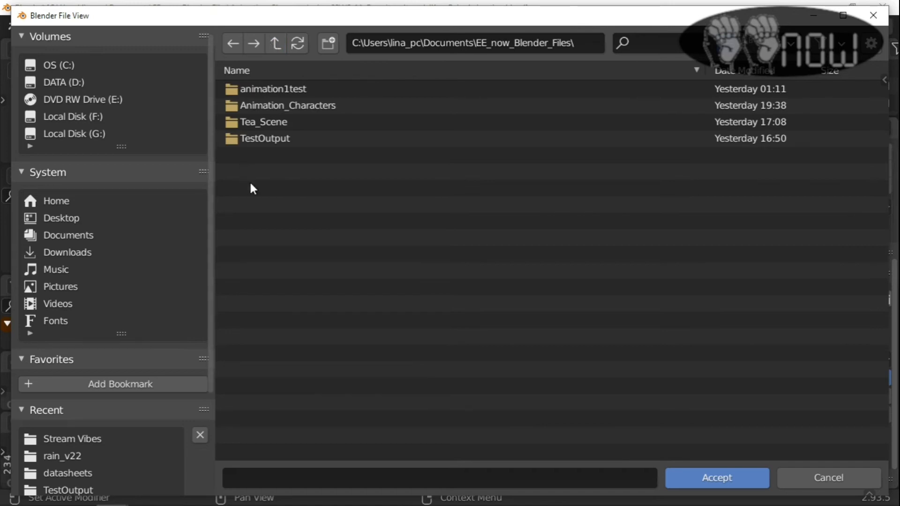
pyautogui.doubleClick(263, 139)
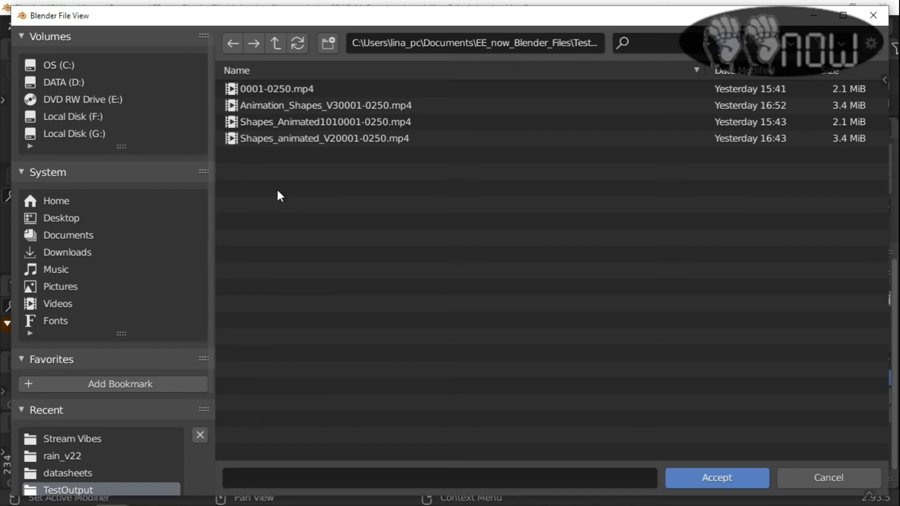
pyautogui.rightClick(291, 204)
pyautogui.click(275, 43)
# Create a new folder named RainV2_Output in EE_now_Blender_Files
pyautogui.rightClick(294, 188)
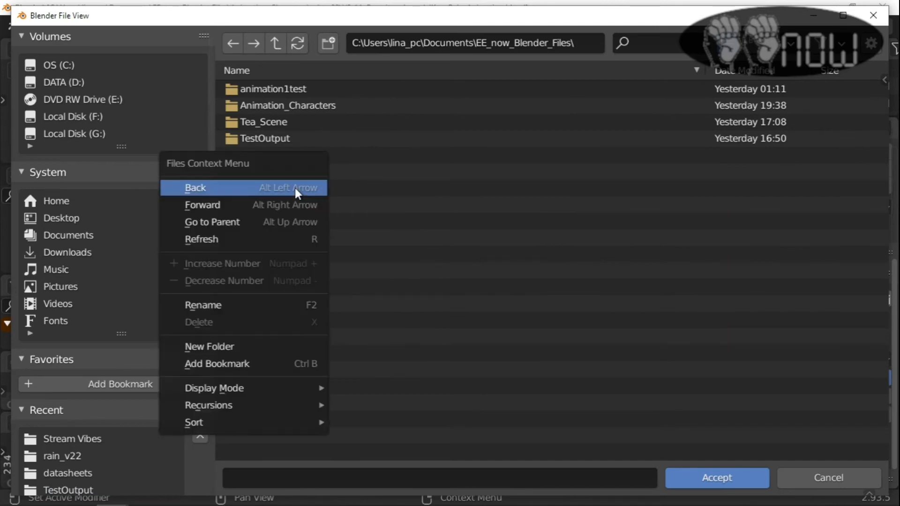
pyautogui.click(294, 347)
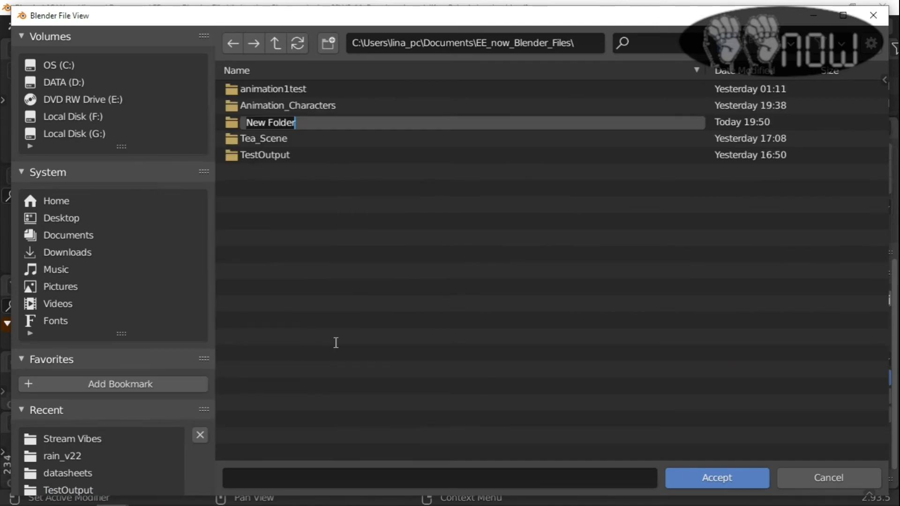
pyautogui.write('Ra')
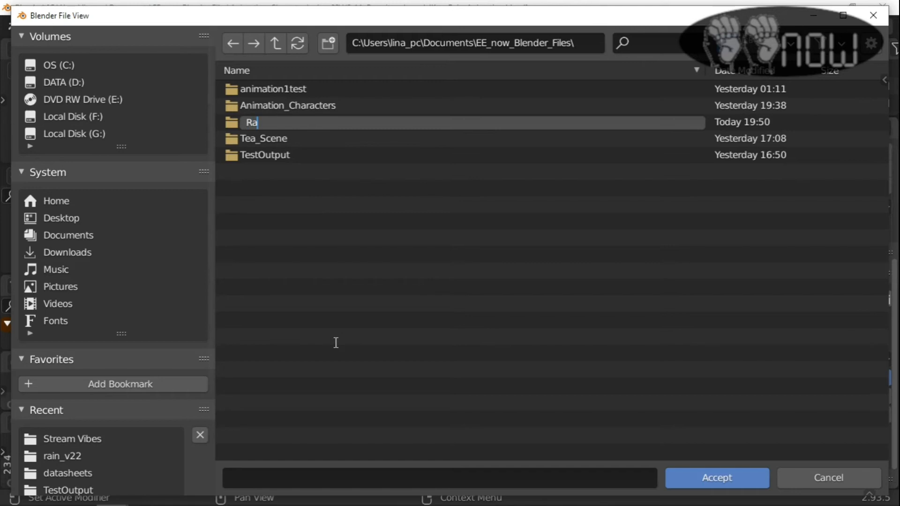
pyautogui.write('inV2_Output')
pyautogui.press('Return')
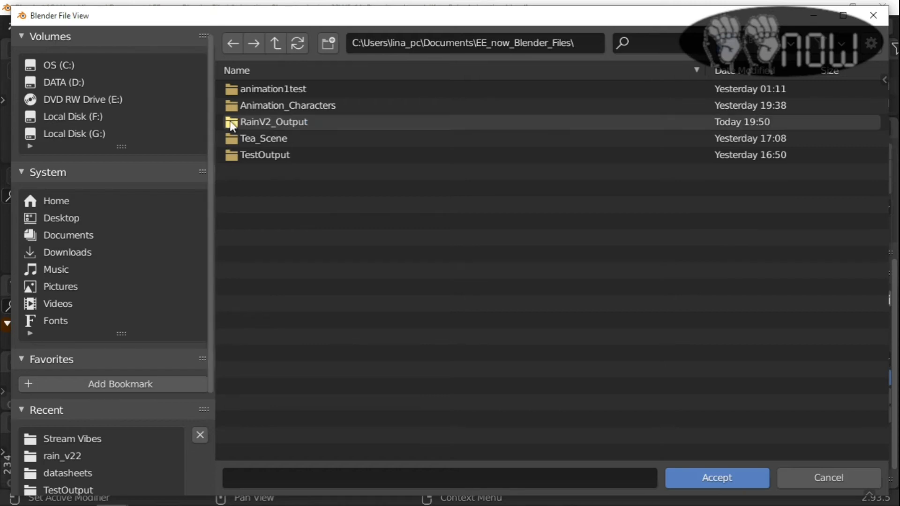
# Set the render output path to the RainV2_Output folder with the file name OutTest5_V5_IK_Only
pyautogui.doubleClick(230, 120)
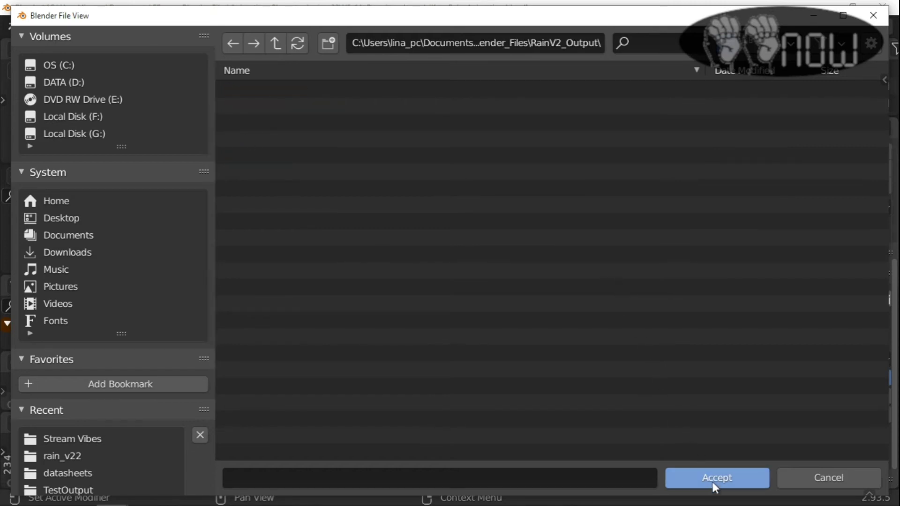
pyautogui.click(578, 479)
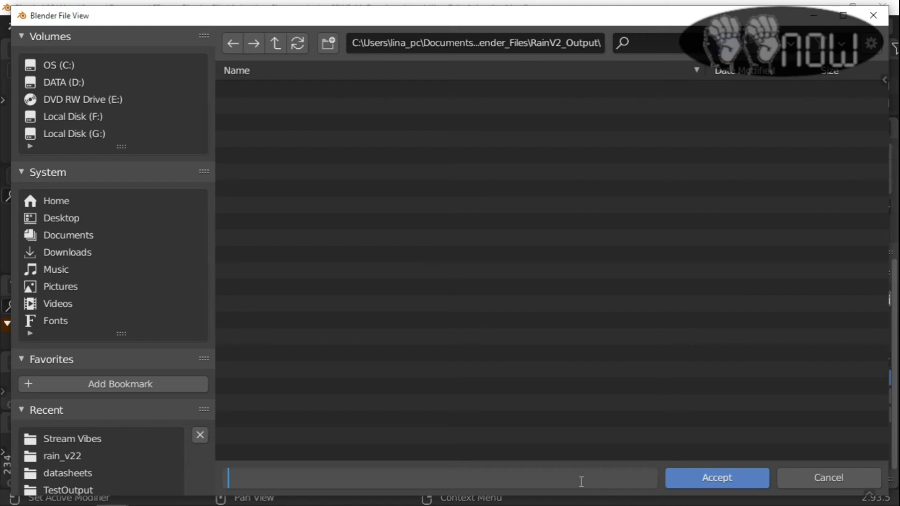
pyautogui.write('OutTest5_V5_IK_Only')
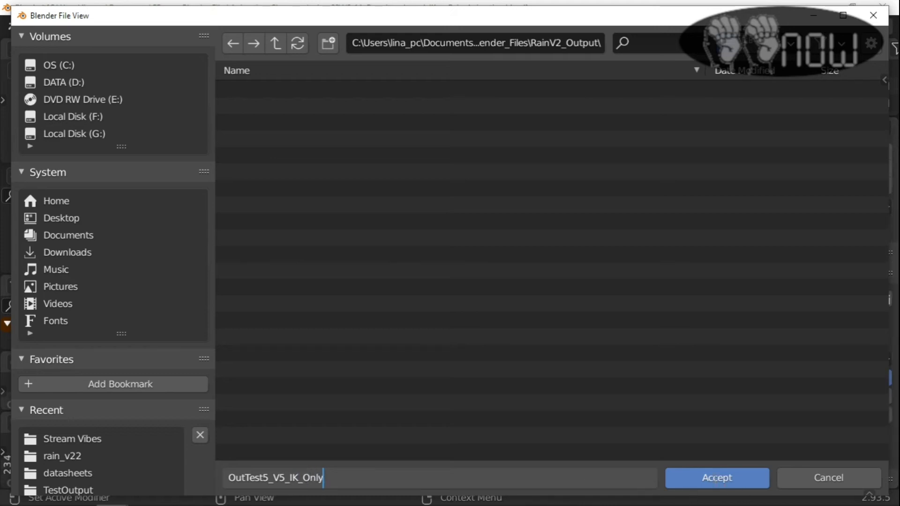
pyautogui.click(707, 479)
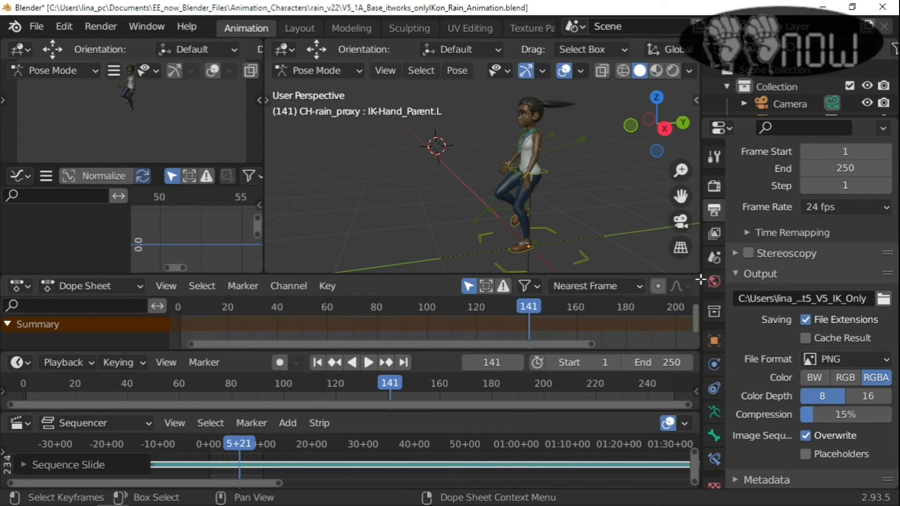
# Set the output file format to FFmpeg Video
pyautogui.scroll(-1, 839, 373)
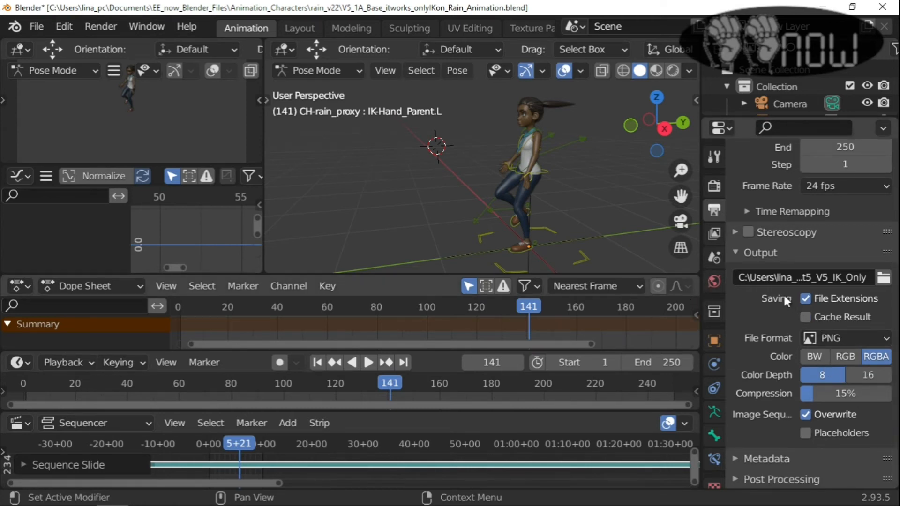
pyautogui.click(882, 340)
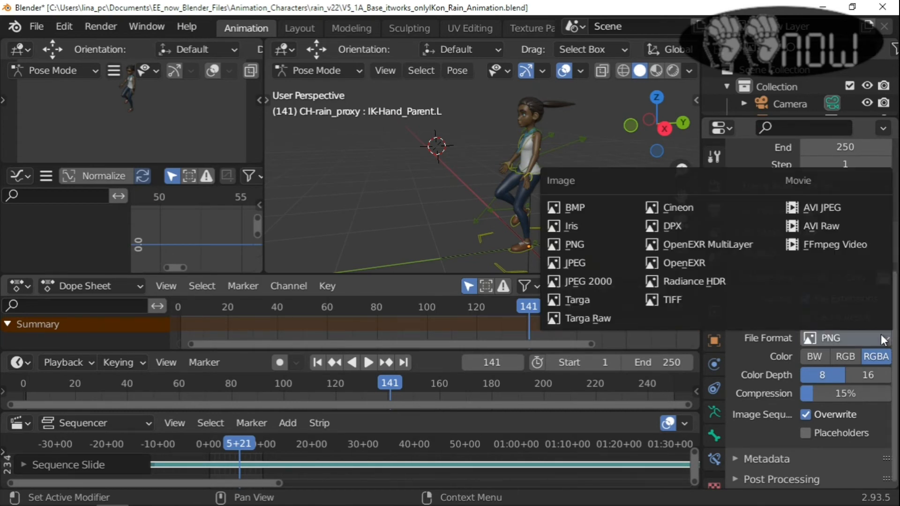
pyautogui.click(839, 246)
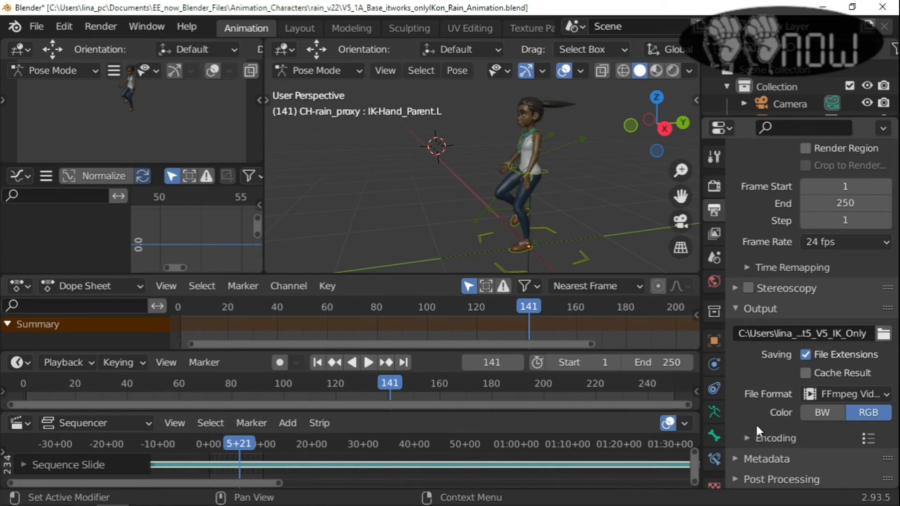
# Expand the Encoding settings and set the video output quality to High Quality
pyautogui.click(750, 436)
pyautogui.scroll(-4, 823, 442)
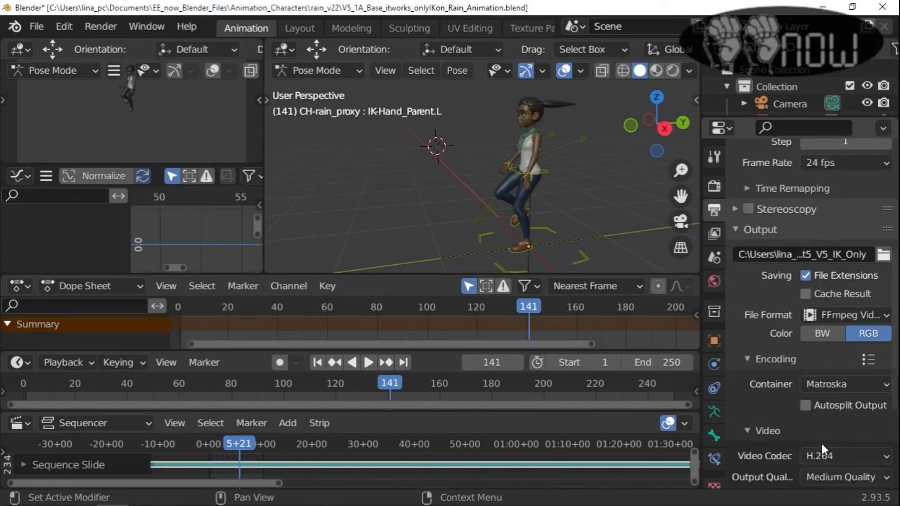
pyautogui.scroll(-3, 850, 364)
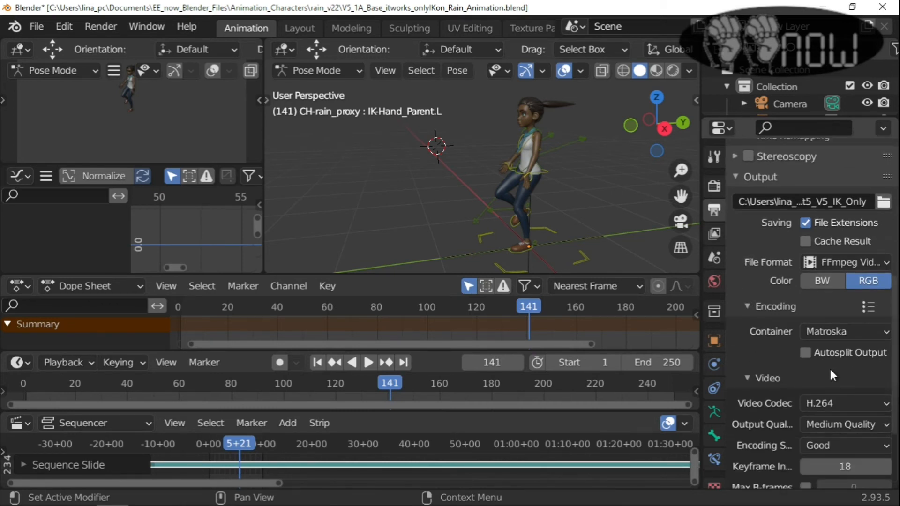
pyautogui.scroll(-3, 759, 382)
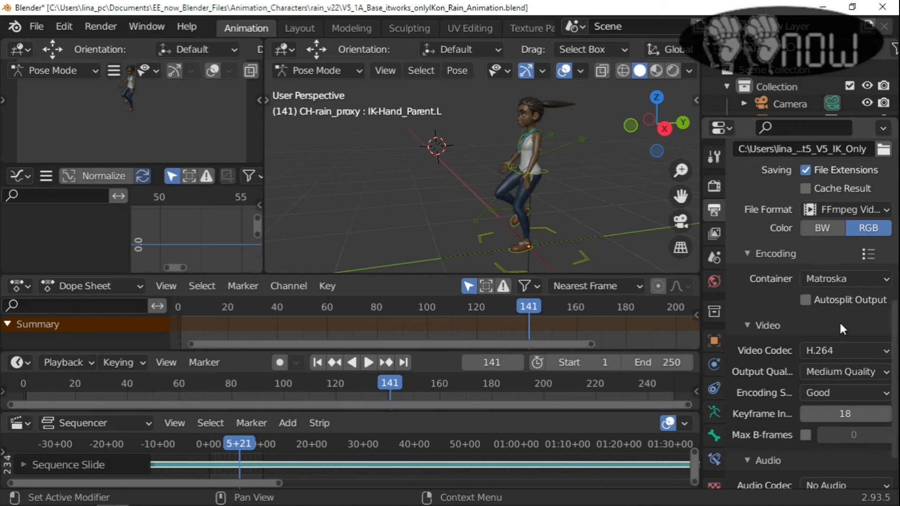
pyautogui.scroll(-1, 828, 347)
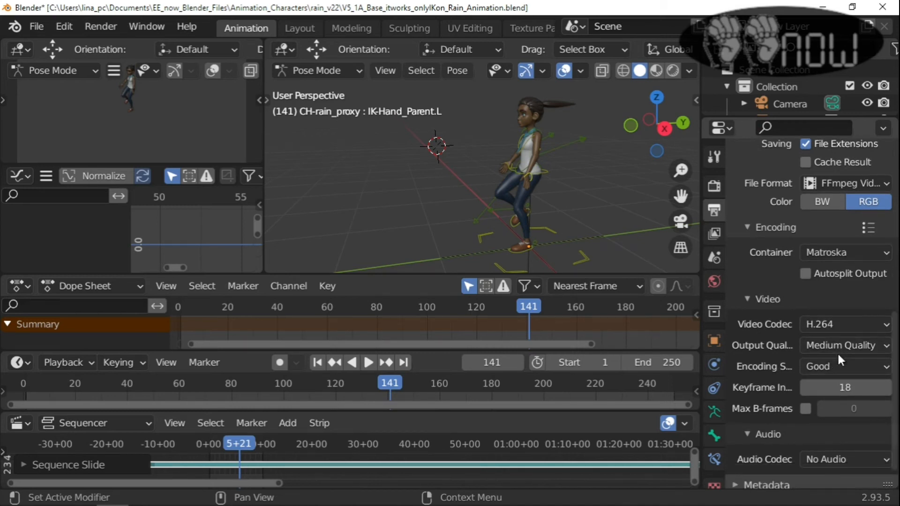
pyautogui.click(839, 346)
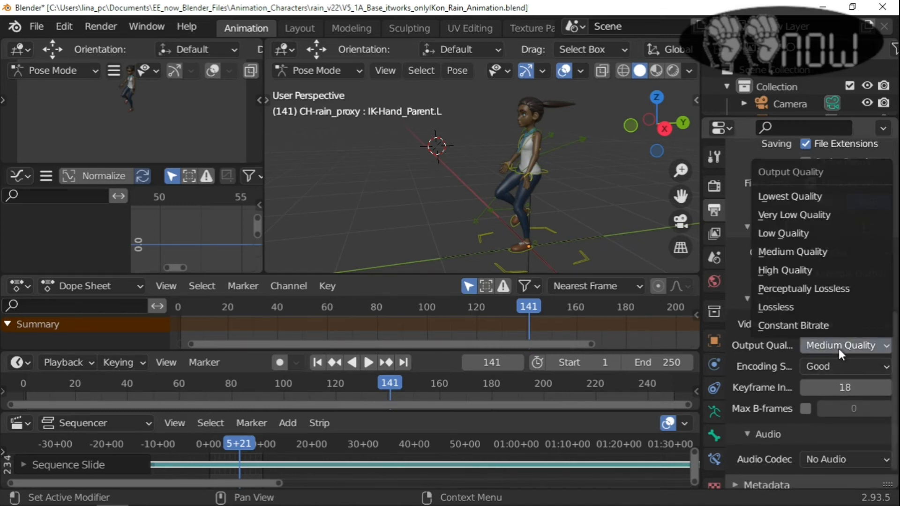
pyautogui.click(808, 270)
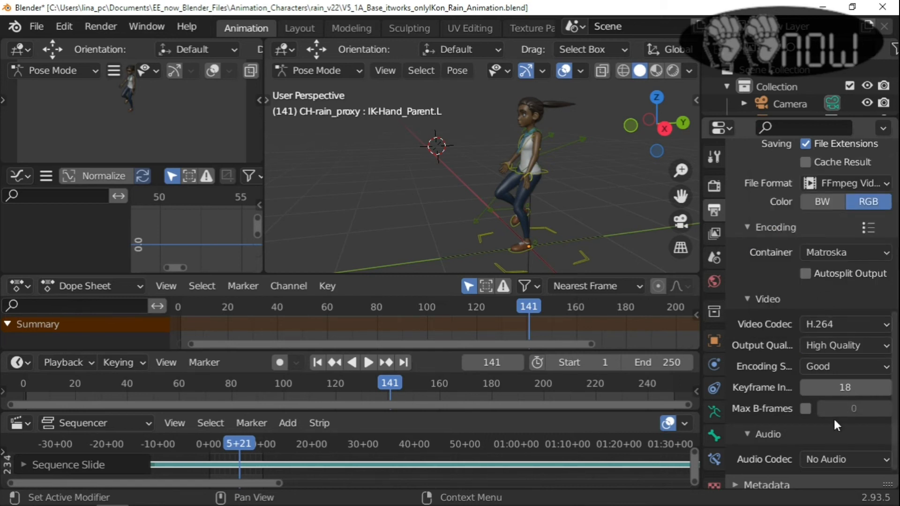
# Set the Max B-frames value to 2, leaving its option disabled
pyautogui.click(850, 407)
pyautogui.moveTo(842, 406); pyautogui.dragTo(817, 406)
pyautogui.write('2')
pyautogui.press('Return')
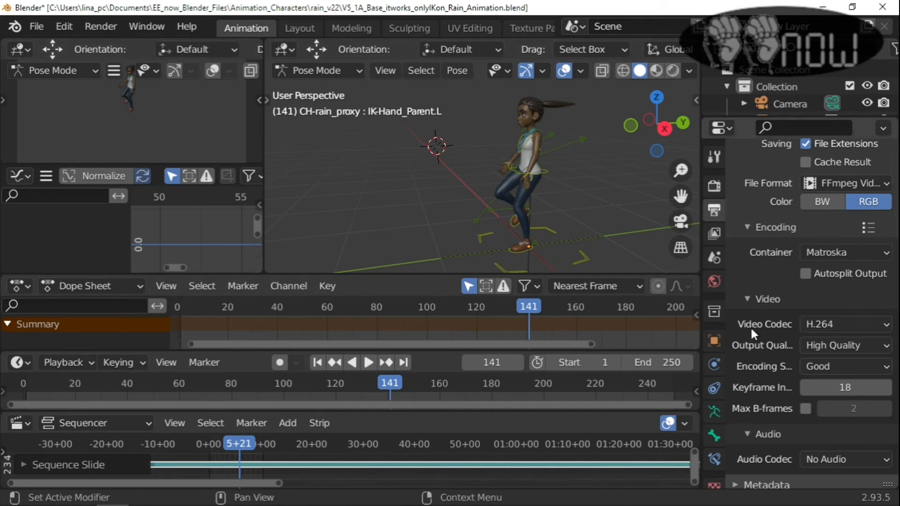
# Set the audio codec to AAC and review the audio, encoding and output path settings
pyautogui.scroll(-1, 831, 349)
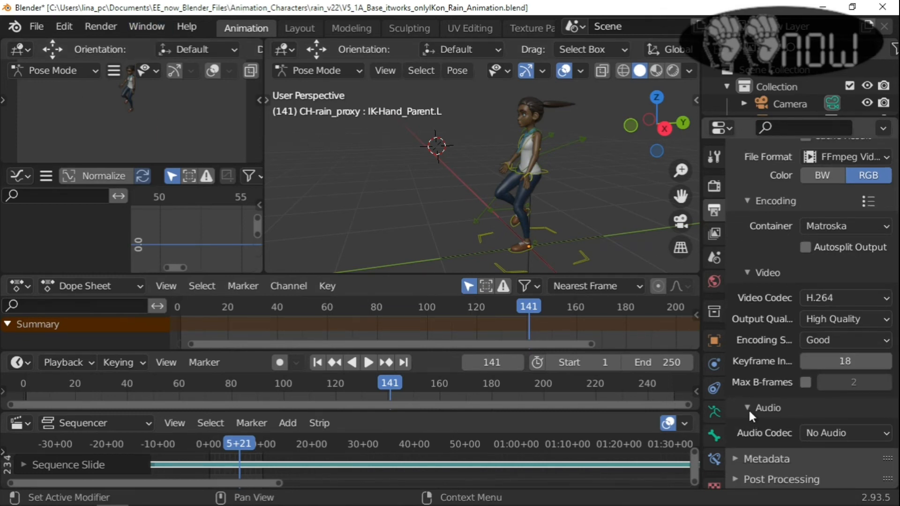
pyautogui.click(865, 430)
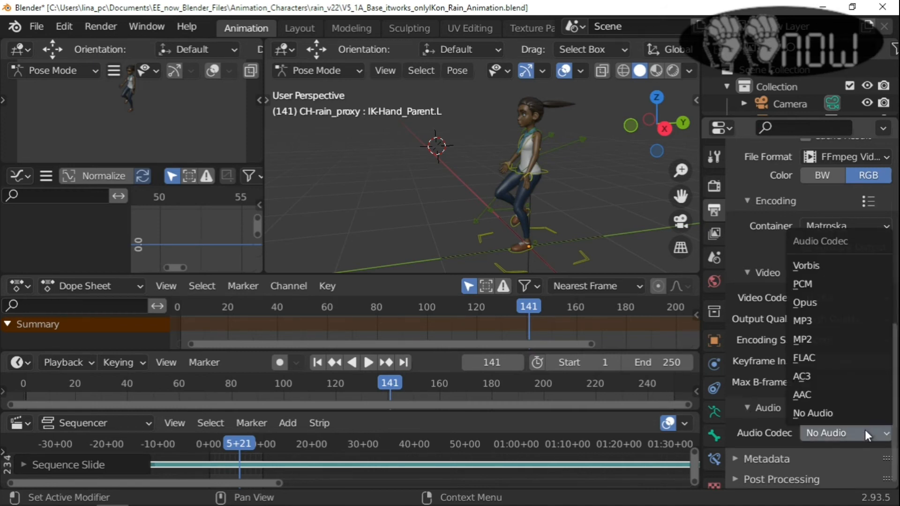
pyautogui.click(832, 396)
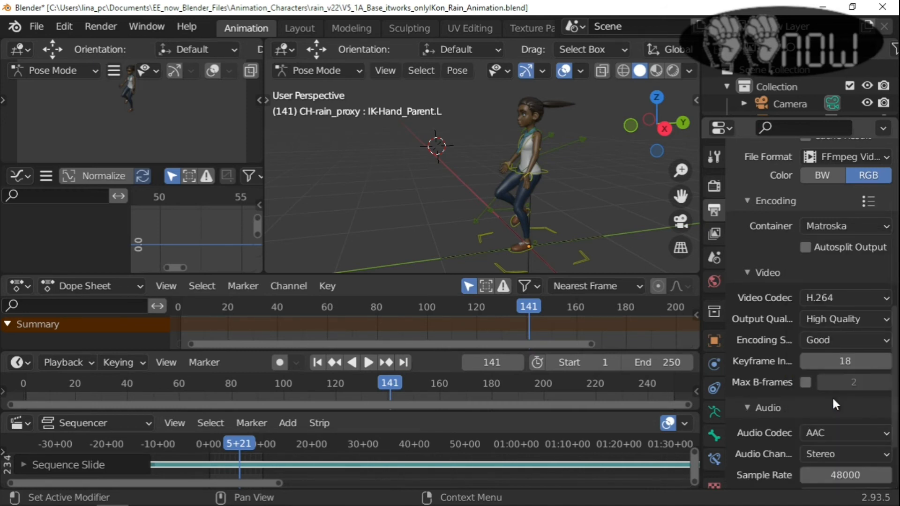
pyautogui.scroll(-1, 841, 434)
pyautogui.scroll(-1, 830, 419)
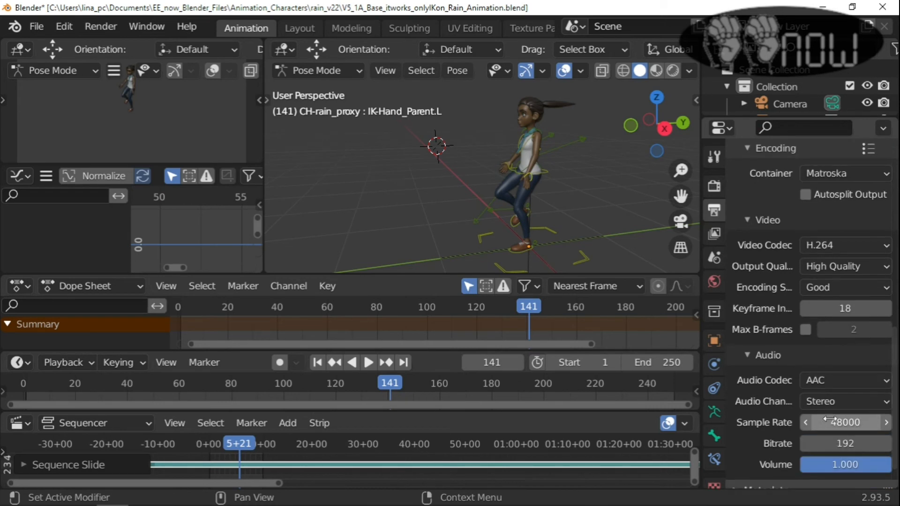
pyautogui.scroll(-1, 824, 407)
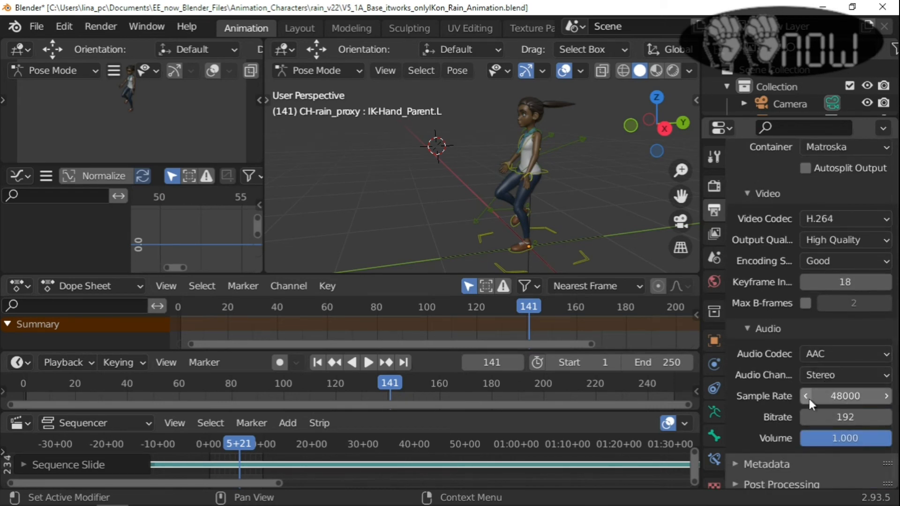
pyautogui.scroll(-1, 833, 414)
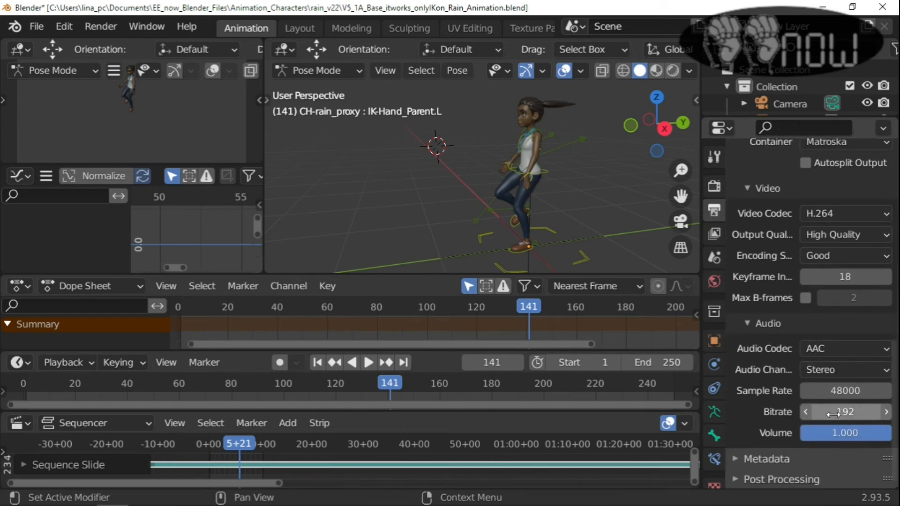
pyautogui.scroll(1, 755, 429)
pyautogui.scroll(9, 760, 434)
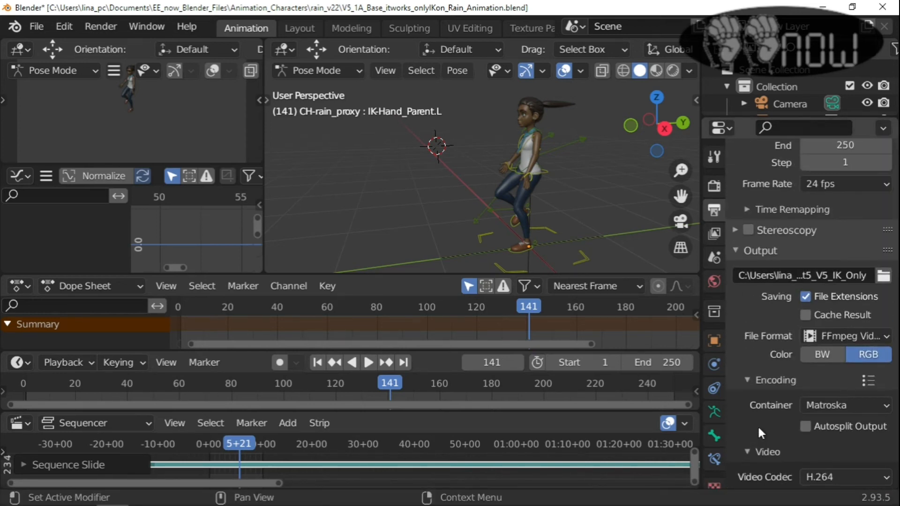
pyautogui.scroll(3, 758, 425)
# Run Viewport Render Animation from the small 3D viewport above the Graph Editor
pyautogui.click(89, 29)
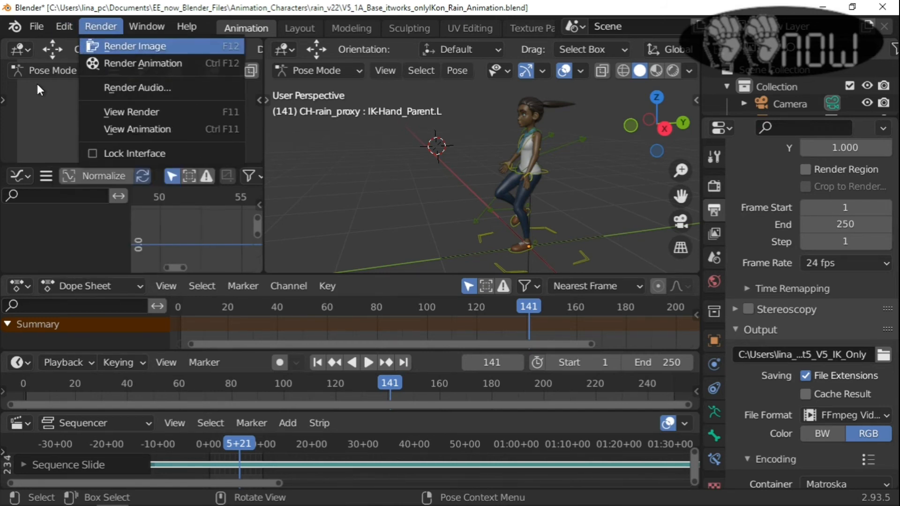
pyautogui.click(114, 70)
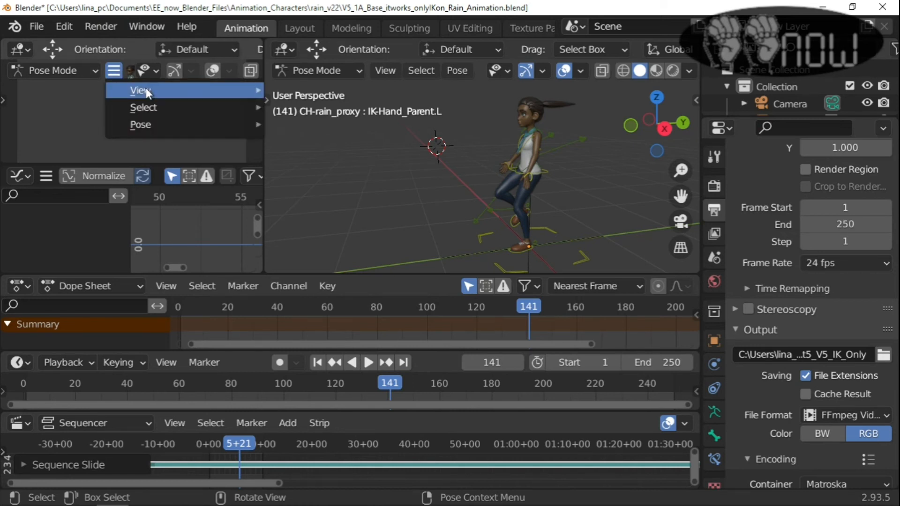
pyautogui.moveTo(150, 90)
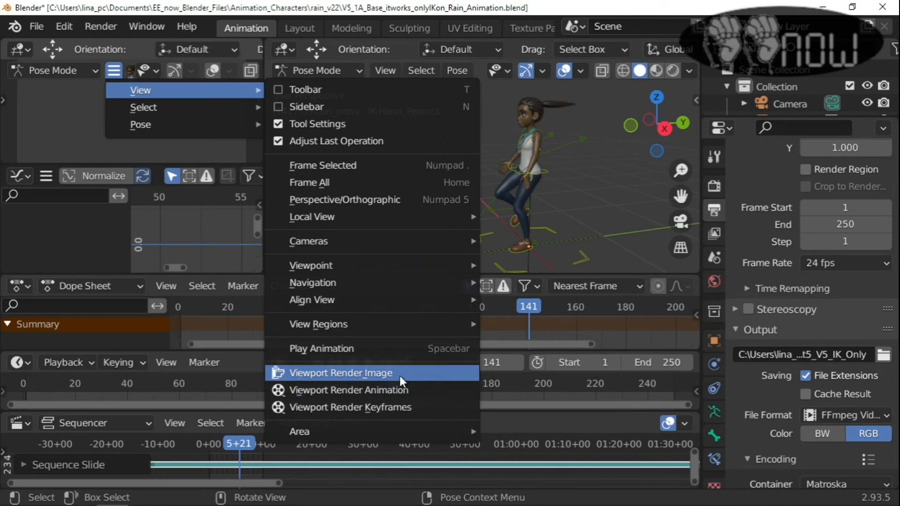
pyautogui.click(396, 391)
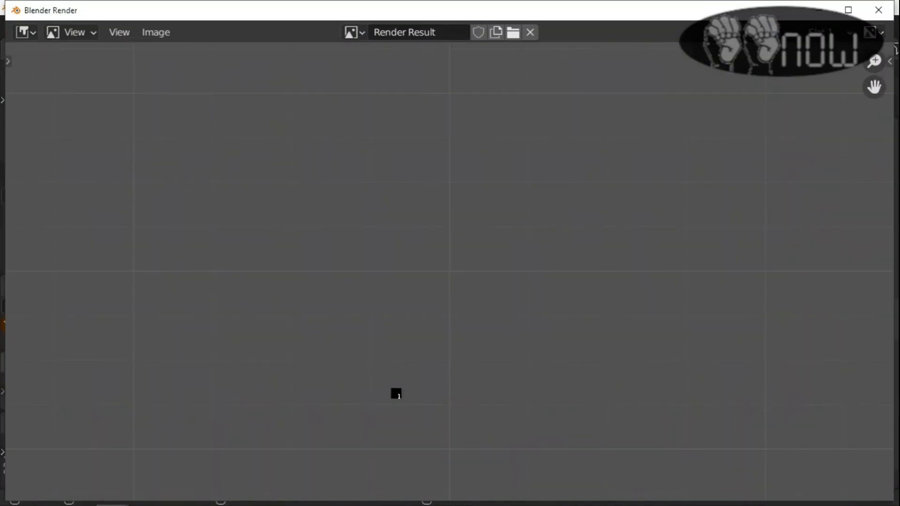
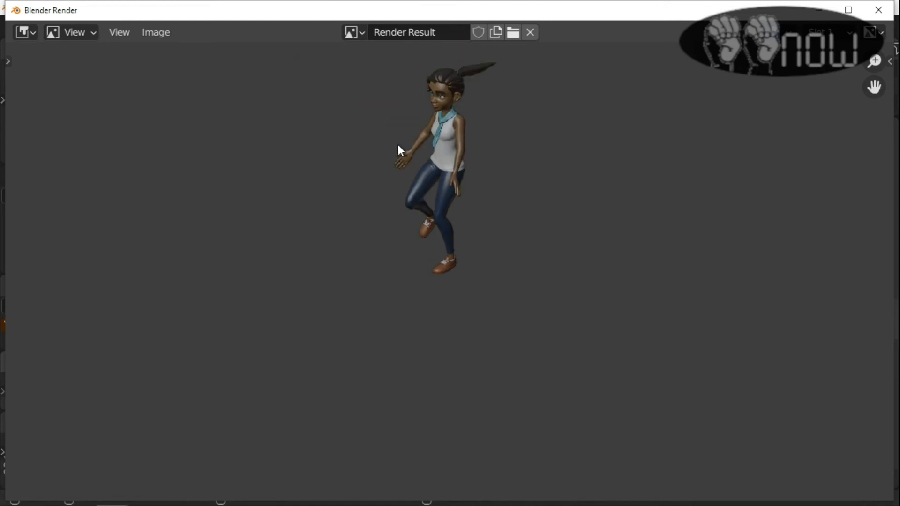
# Close the render window, play the rendered OutTest5_V5_IK_Only0001-0250 video from its beginning, and close the video
pyautogui.click(882, 13)
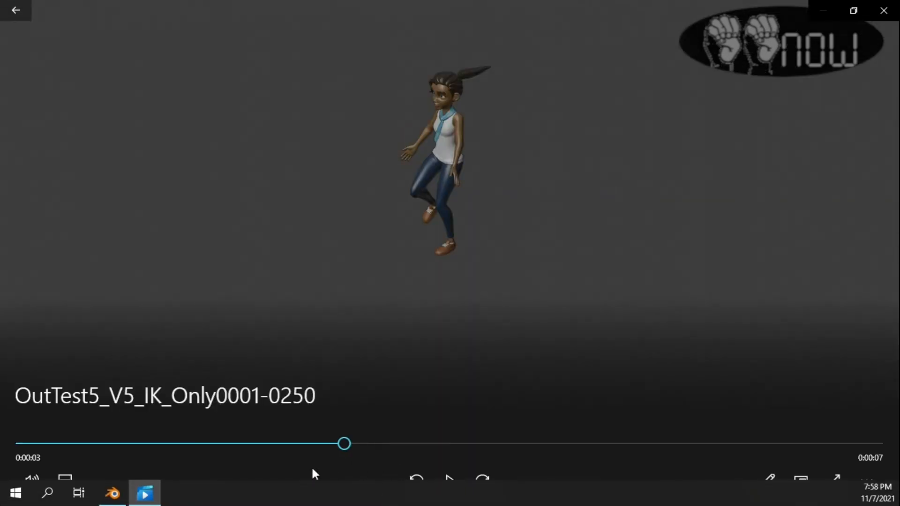
pyautogui.moveTo(338, 444); pyautogui.dragTo(27, 448)
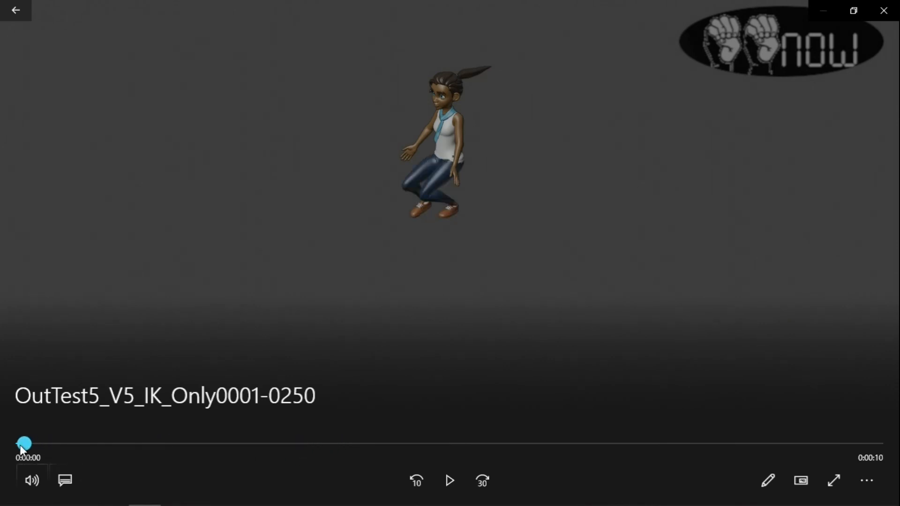
pyautogui.click(437, 483)
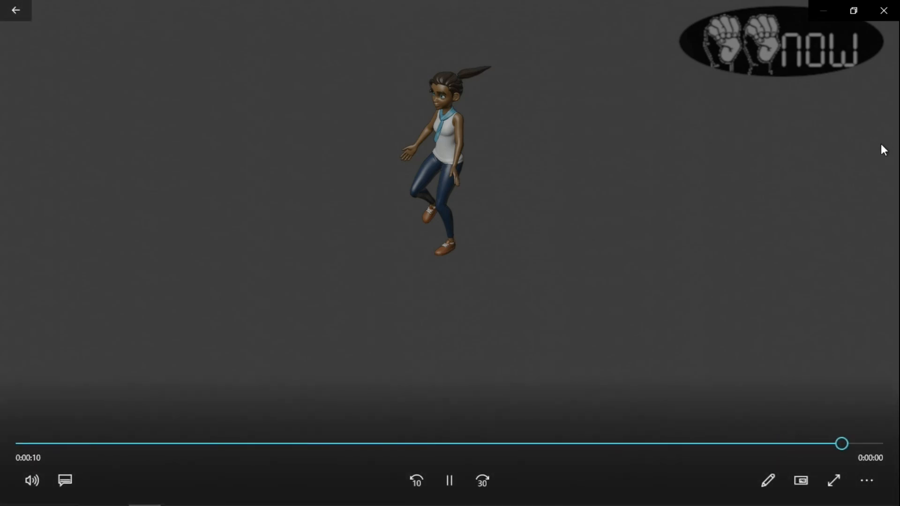
pyautogui.click(891, 12)
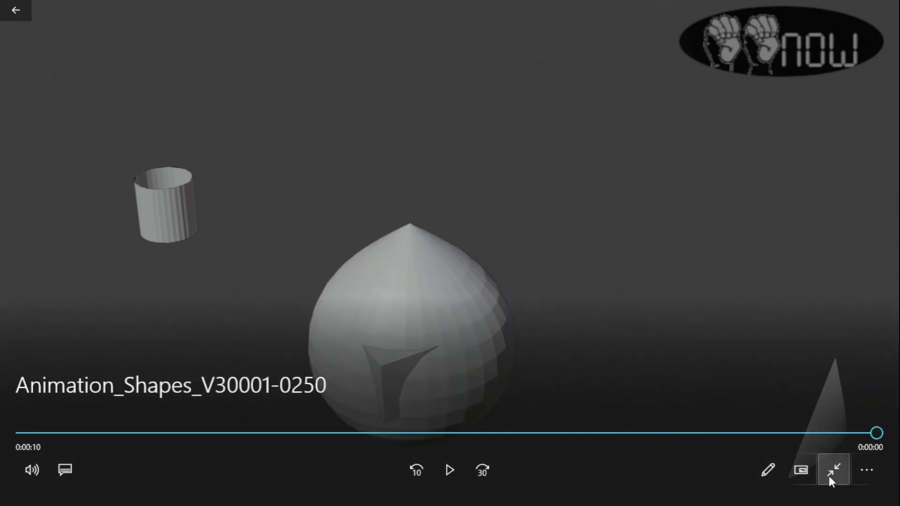
# Leave the Animation_Shapes_V30001-0250 video, return to Blender and make the small 3D viewport above the Graph Editor taller
pyautogui.click(830, 477)
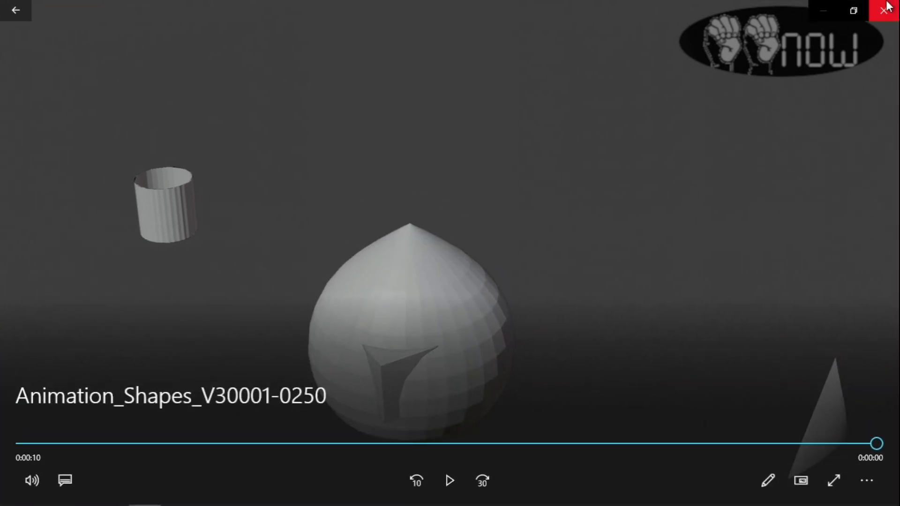
pyautogui.click(827, 13)
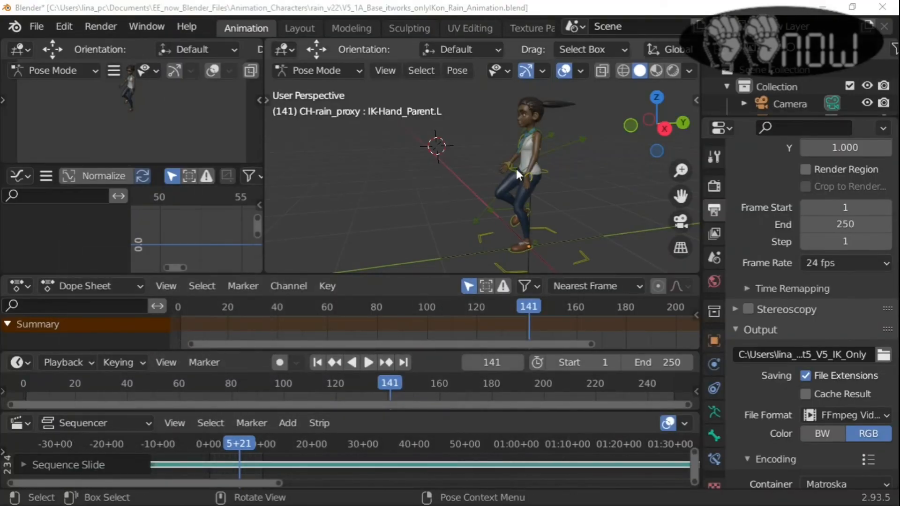
pyautogui.scroll(1, 122, 116)
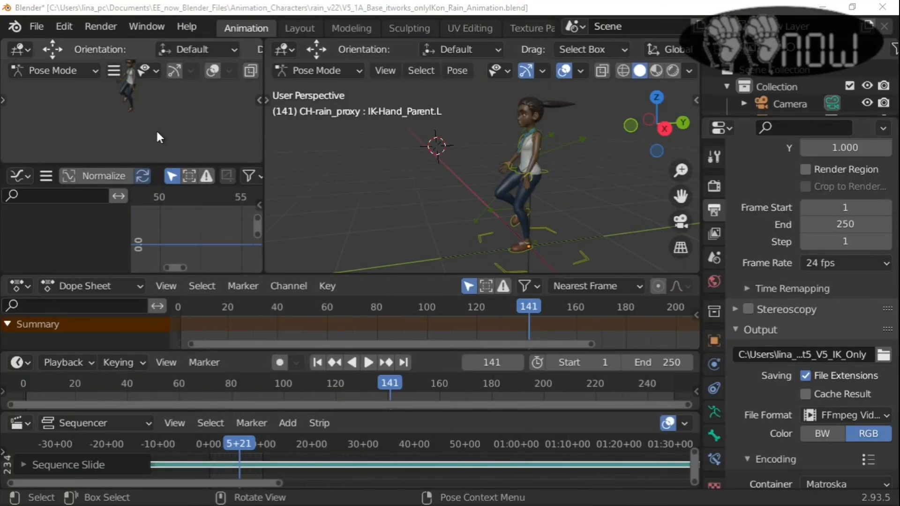
pyautogui.scroll(-1, 157, 132)
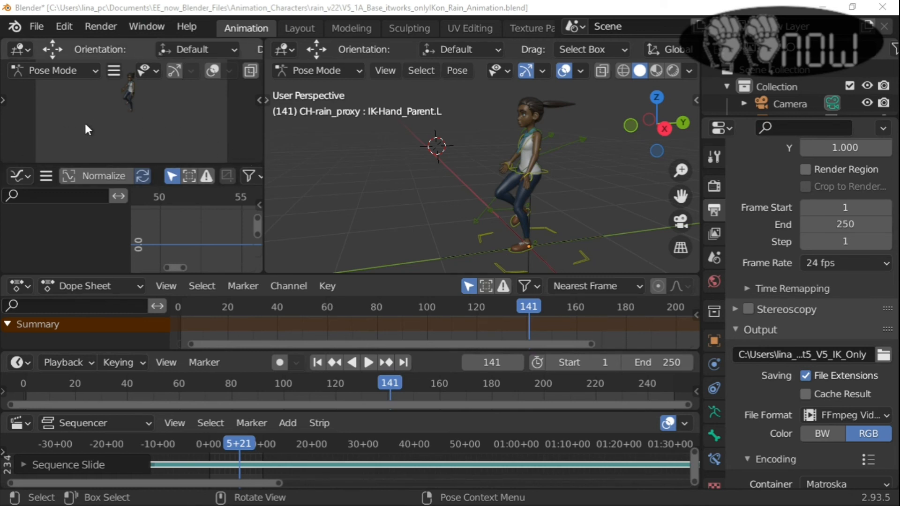
pyautogui.moveTo(123, 164); pyautogui.dragTo(122, 202)
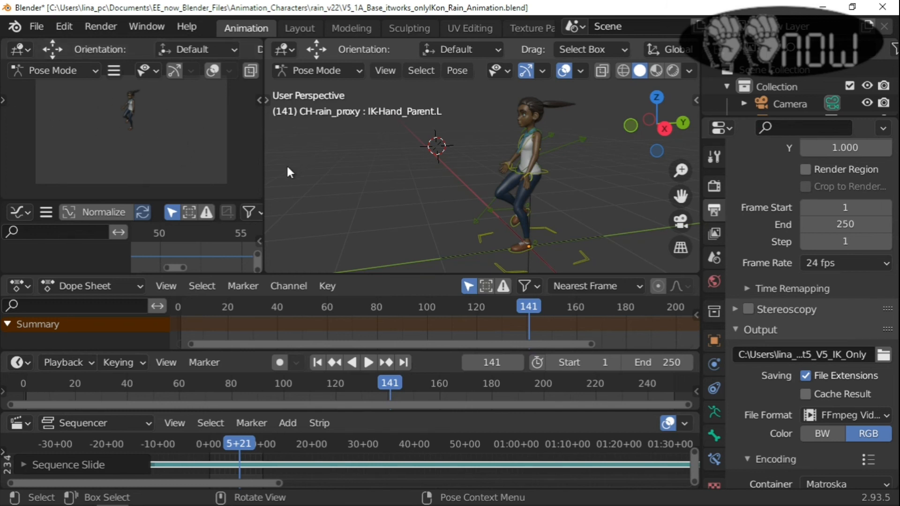
pyautogui.scroll(-4, 463, 145)
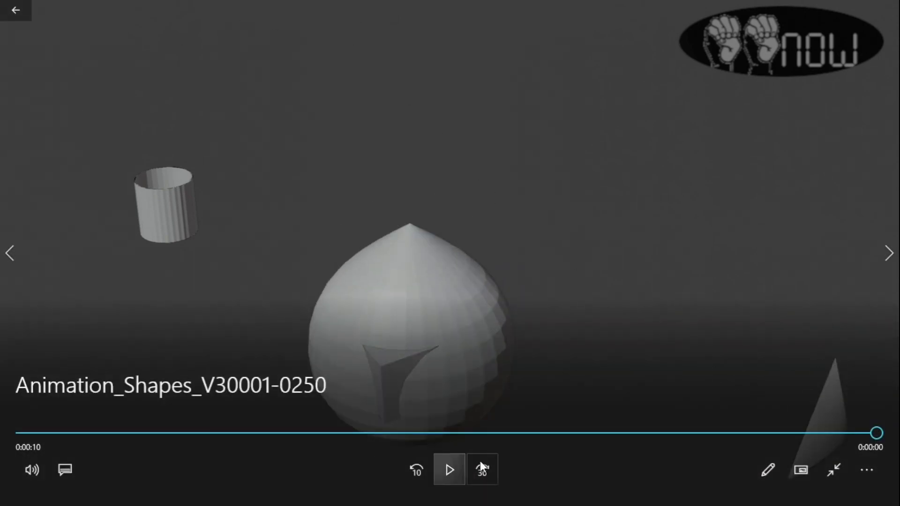
# Exit full screen on the Animation_Shapes_V30001-0250 video and close both it and the OutTest5_V5_IK_Only0001-0250 video
pyautogui.click(836, 465)
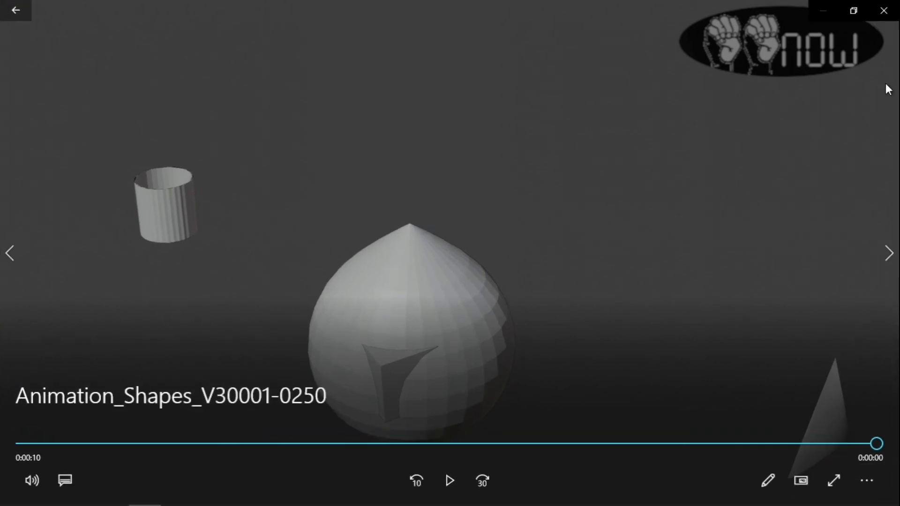
pyautogui.click(890, 14)
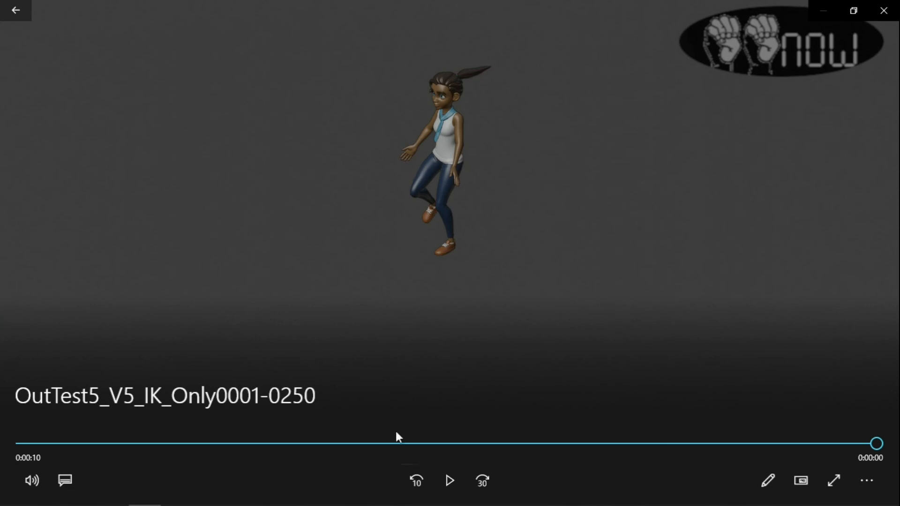
pyautogui.click(885, 11)
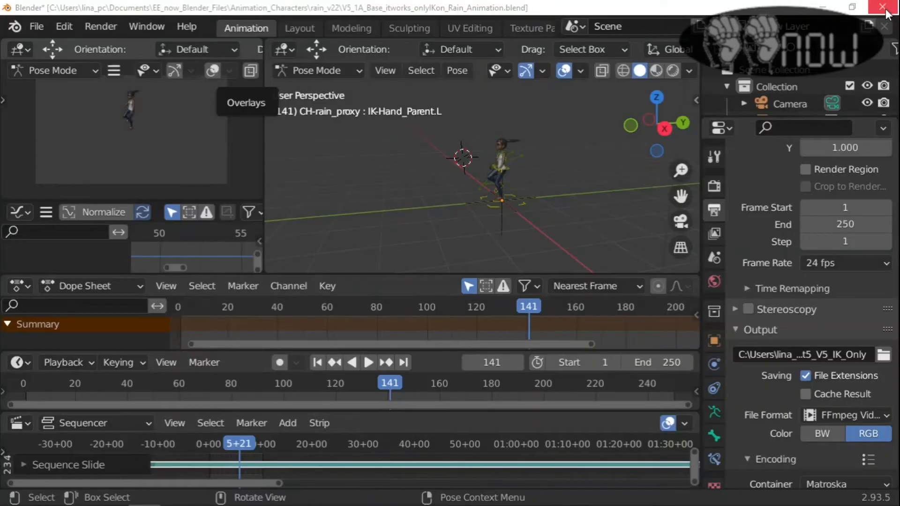
pyautogui.scroll(2, 472, 113)
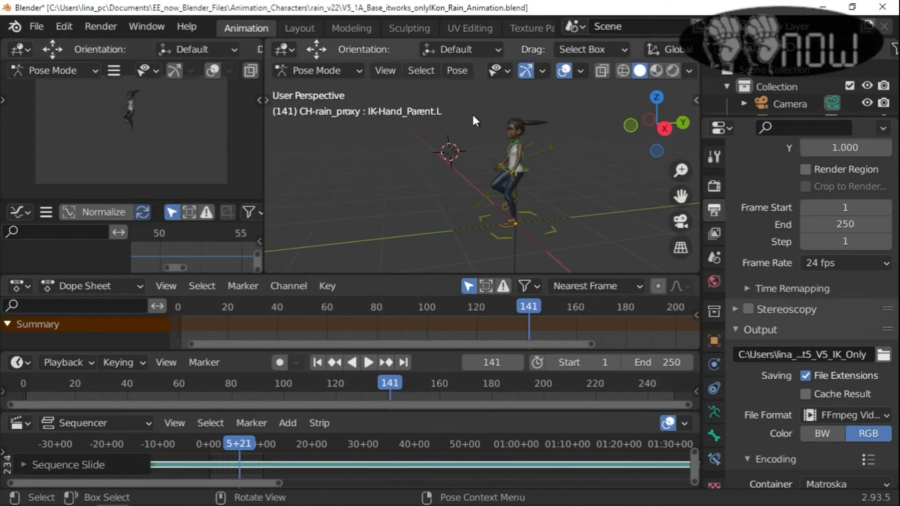
pyautogui.press('b')
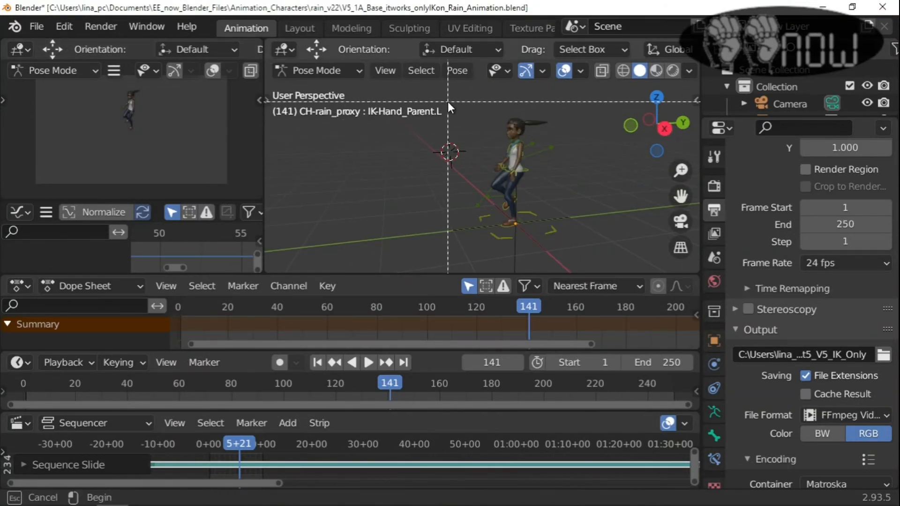
pyautogui.press('Escape')
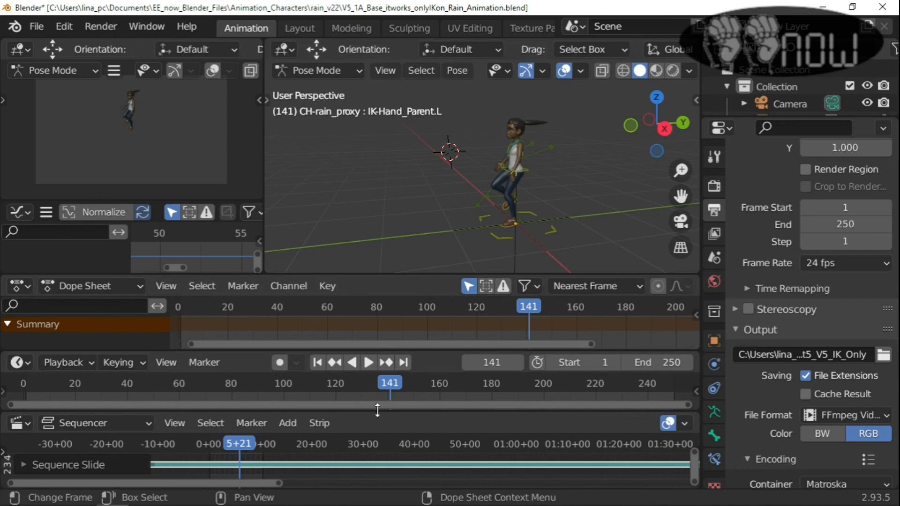
# Enlarge the main 3D viewport by shrinking the Dope Sheet, Timeline and Sequencer areas below it
pyautogui.moveTo(352, 411); pyautogui.dragTo(354, 467)
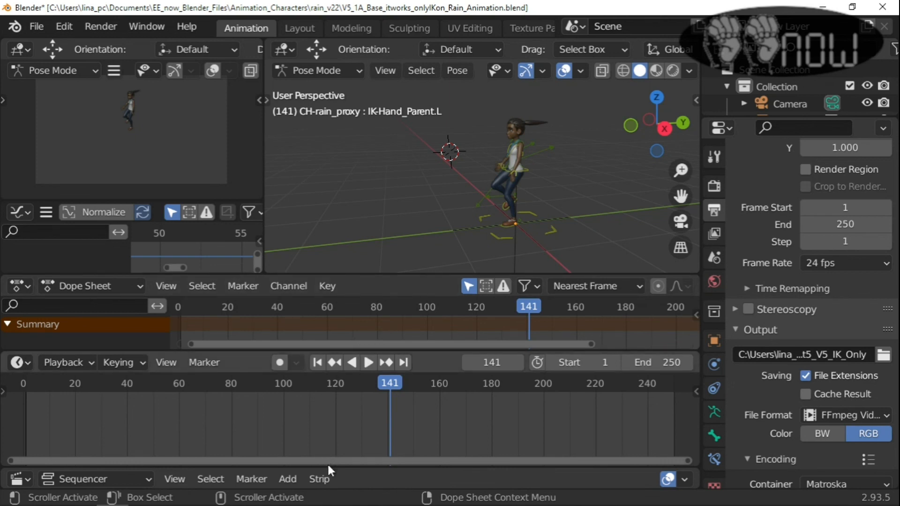
pyautogui.moveTo(327, 469); pyautogui.dragTo(280, 458)
pyautogui.moveTo(364, 351); pyautogui.dragTo(360, 407)
pyautogui.moveTo(356, 273); pyautogui.dragTo(356, 355)
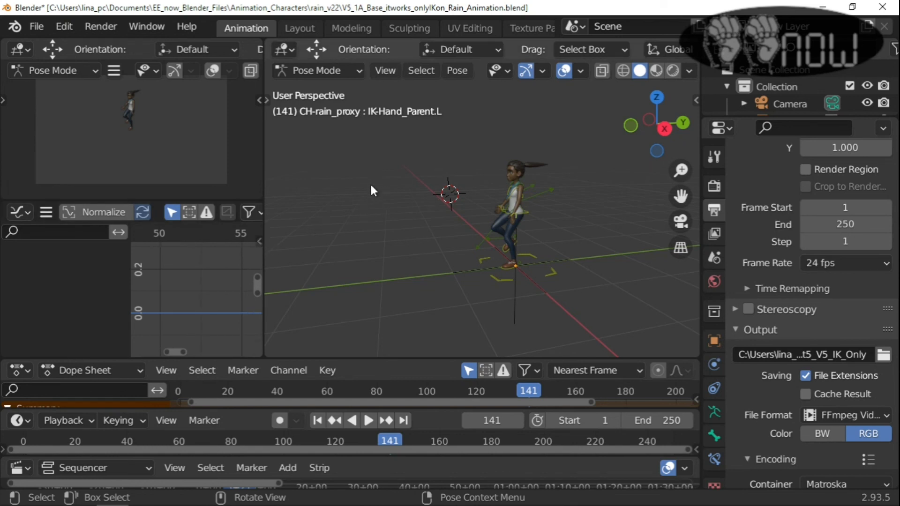
pyautogui.scroll(-1, 371, 185)
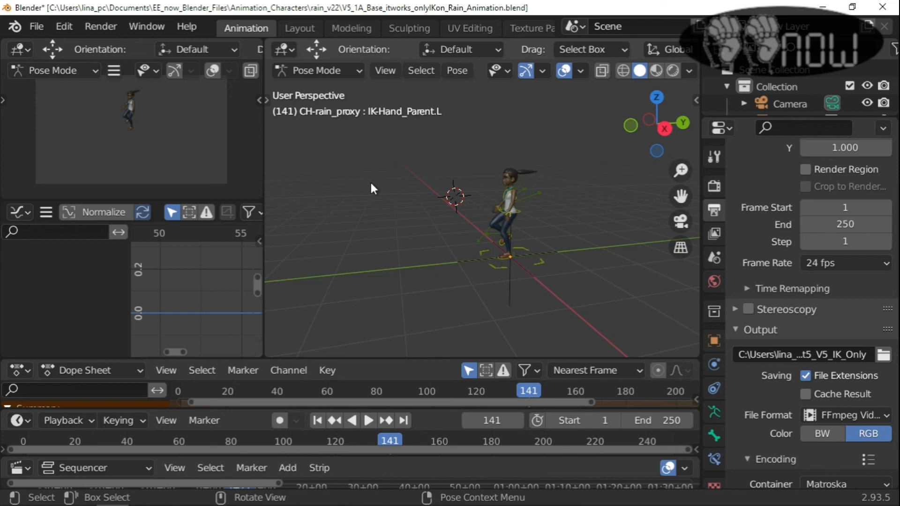
# Join the small 3D viewport with the Graph Editor so the Graph Editor fills the whole area
pyautogui.rightClick(156, 199)
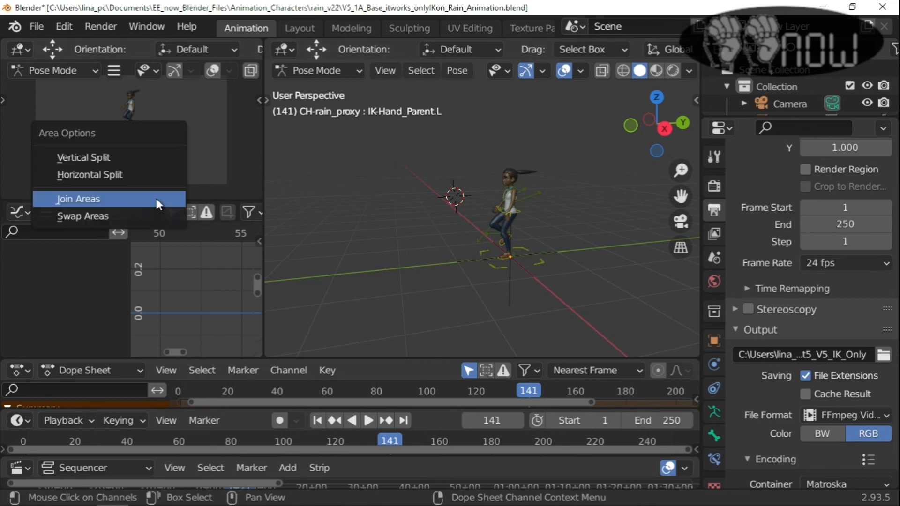
pyautogui.click(156, 199)
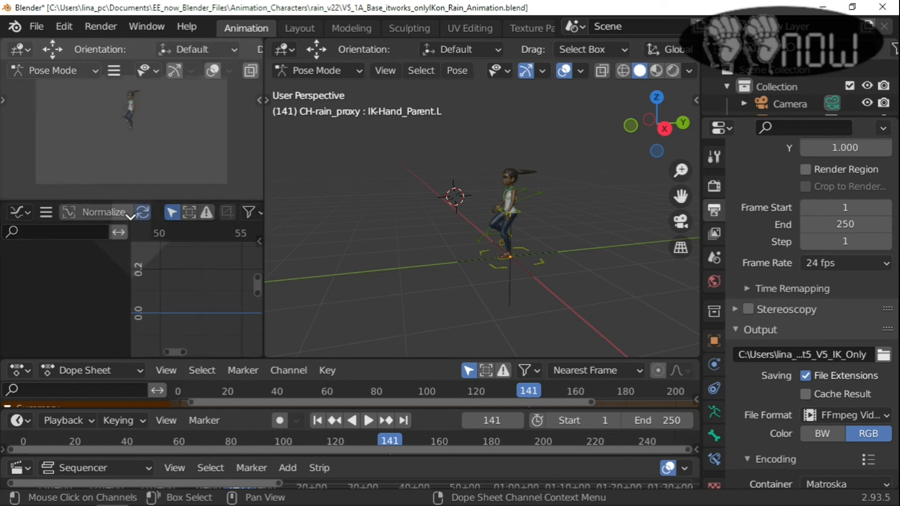
pyautogui.click(144, 173)
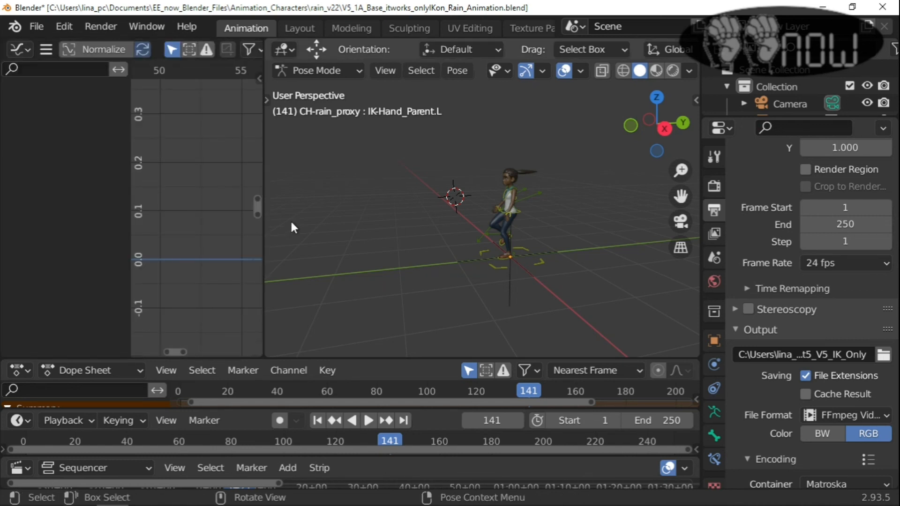
pyautogui.scroll(-2, 308, 232)
pyautogui.scroll(-6, 197, 200)
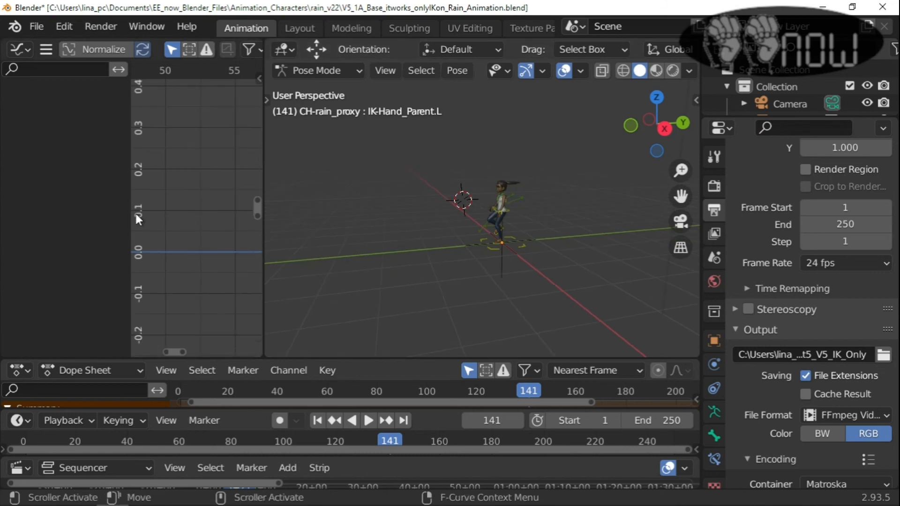
pyautogui.scroll(-3, 142, 177)
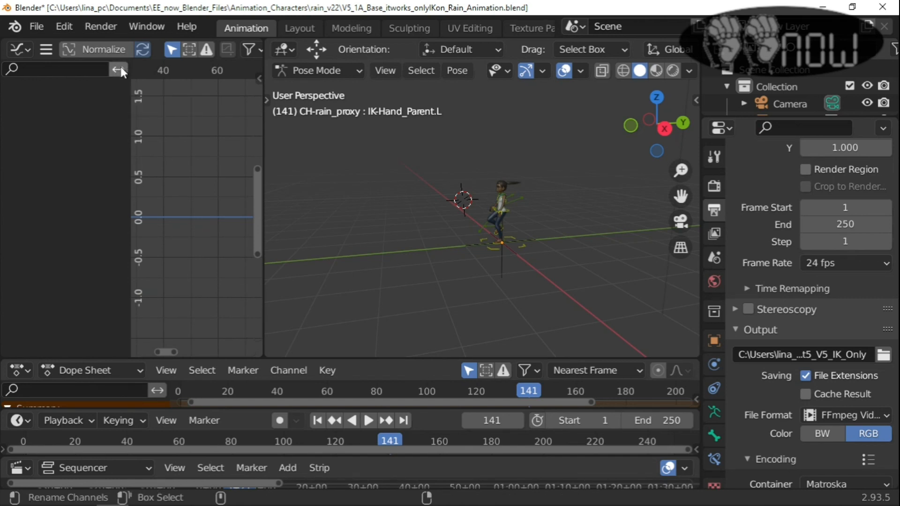
# View the Rain character from the front and zoom to the region around her head and shoulders
pyautogui.scroll(4, 547, 206)
pyautogui.moveTo(442, 124); pyautogui.dragTo(472, 190, button='middle')
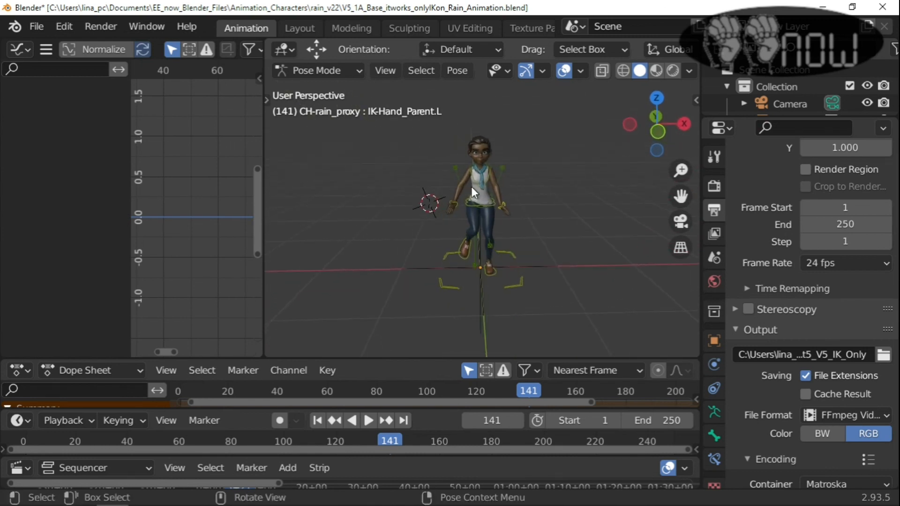
pyautogui.scroll(4, 477, 181)
pyautogui.scroll(-1, 489, 183)
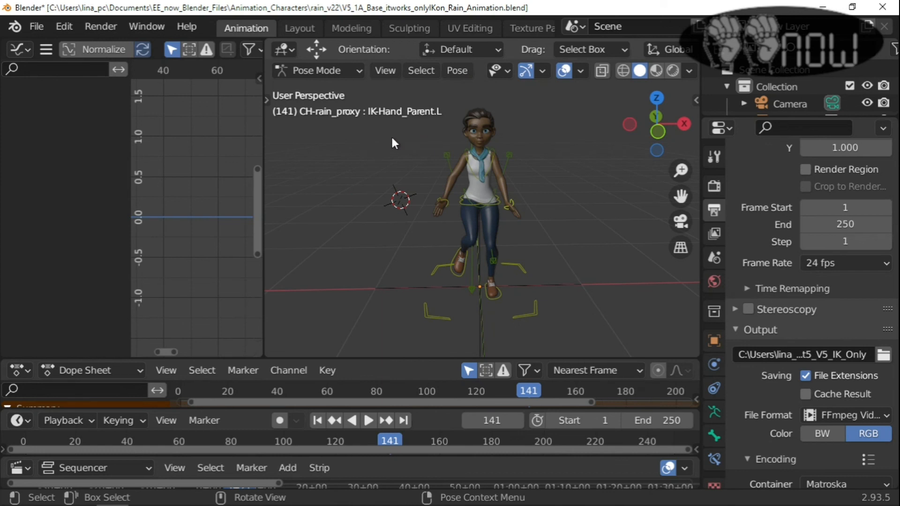
pyautogui.press('b')
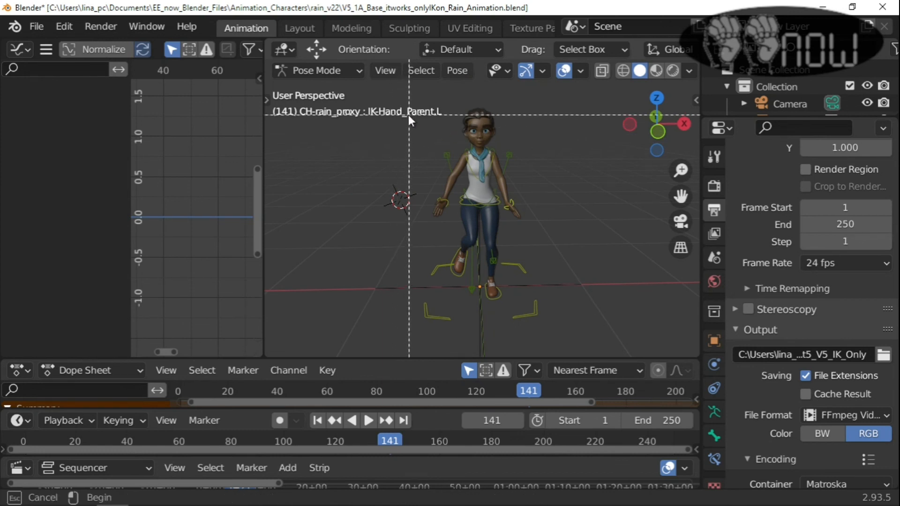
pyautogui.moveTo(413, 91); pyautogui.dragTo(561, 187)
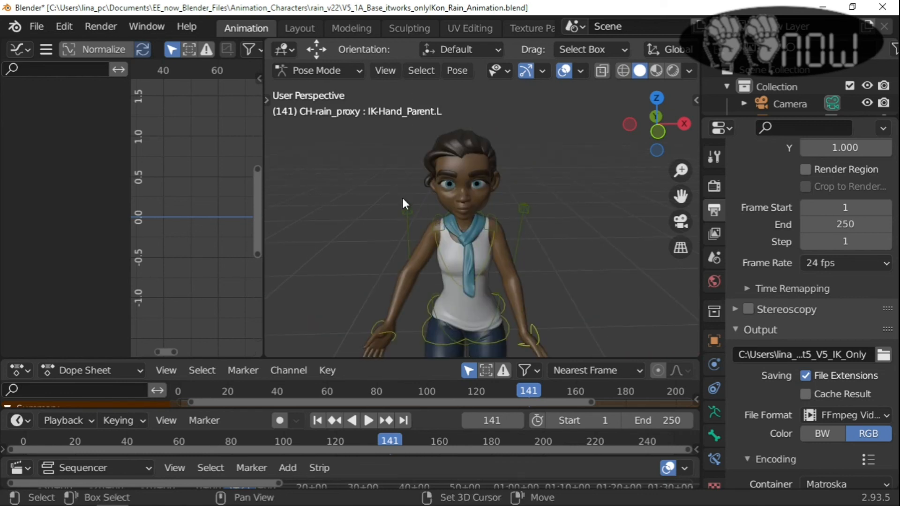
pyautogui.hotkey('shift', 'b')
pyautogui.moveTo(387, 119); pyautogui.dragTo(531, 257)
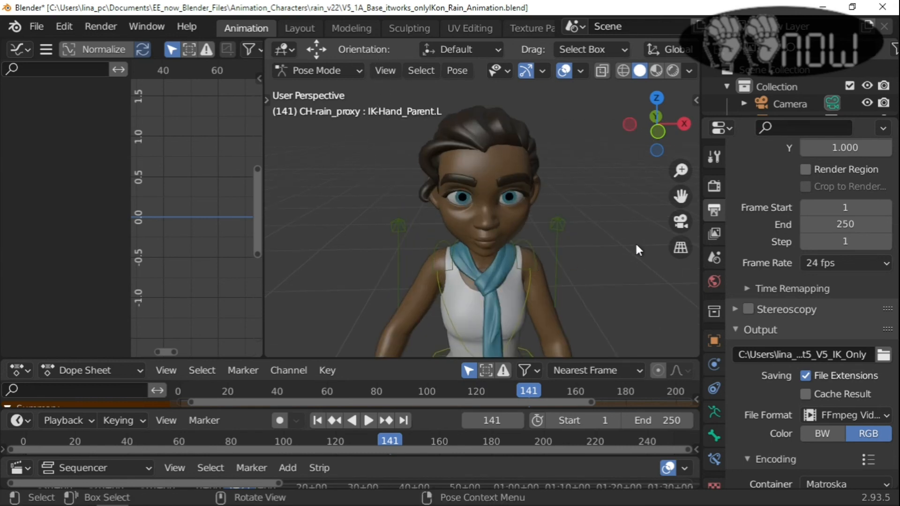
# Show the CloudRig sidebar, look through its FK and IK settings, and enable the Face Primary bone layer
pyautogui.press('n')
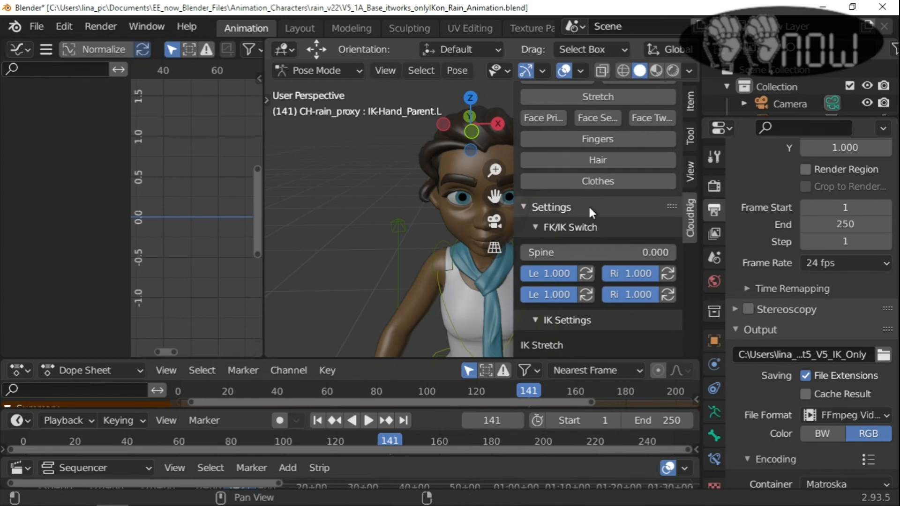
pyautogui.scroll(-3, 588, 242)
pyautogui.scroll(-7, 576, 264)
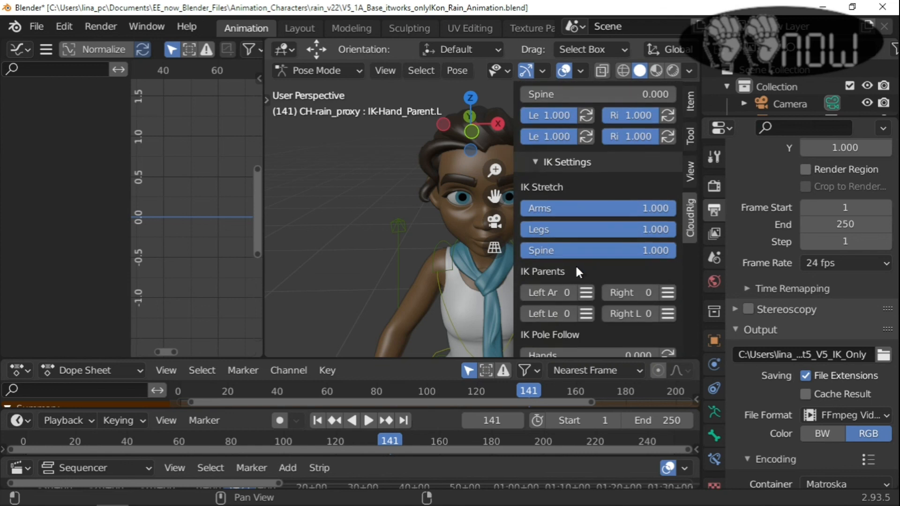
pyautogui.scroll(-6, 574, 265)
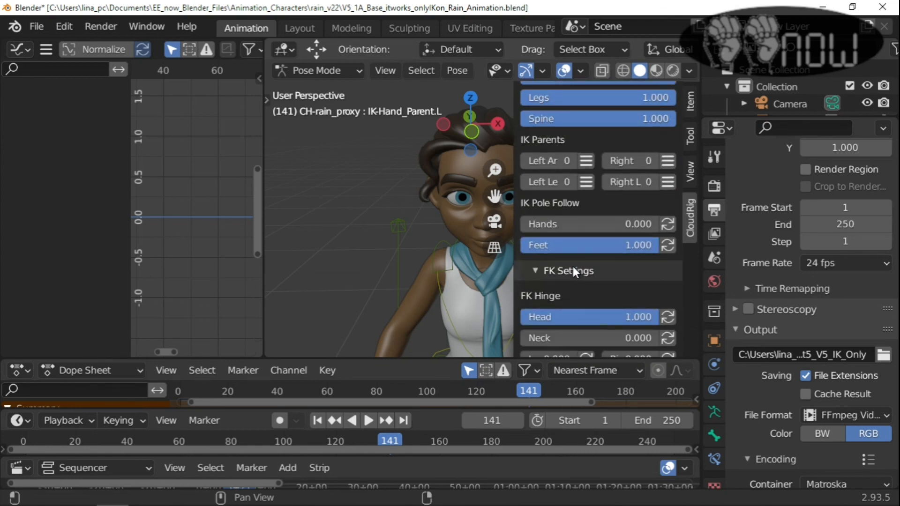
pyautogui.scroll(6, 572, 264)
pyautogui.scroll(14, 572, 265)
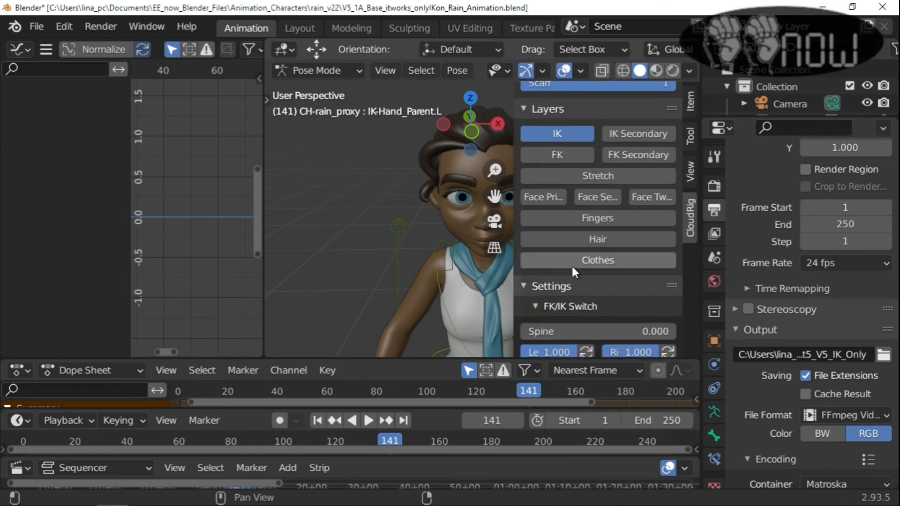
pyautogui.click(546, 196)
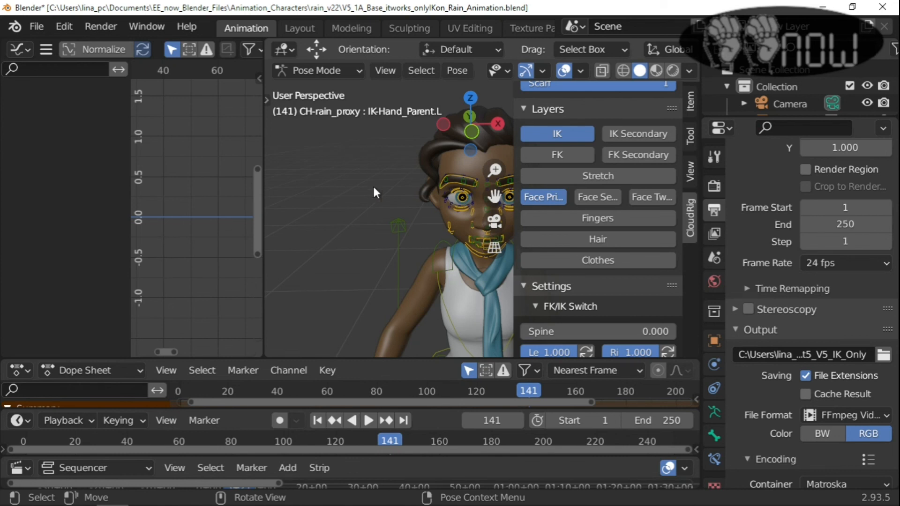
# Hide the sidebar, zoom in on Rain's face, and show the toolbar in the 3D viewport
pyautogui.press('n')
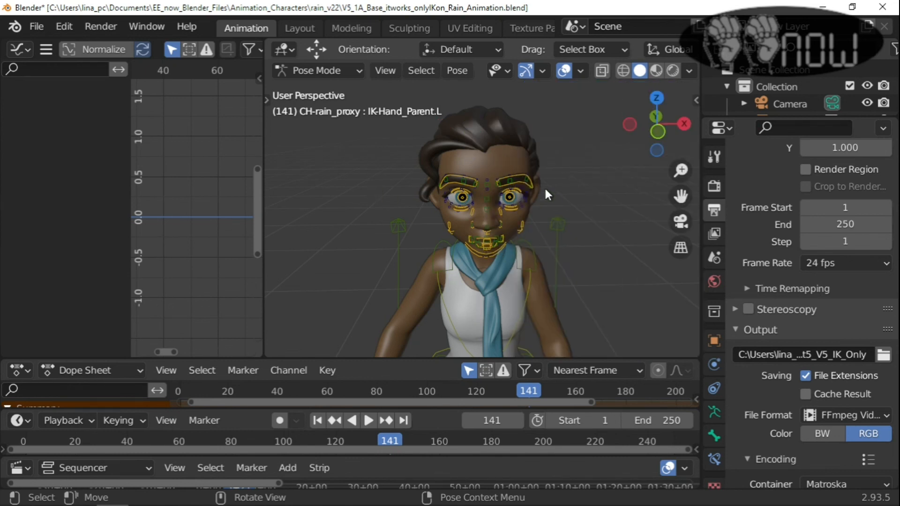
pyautogui.scroll(4, 544, 186)
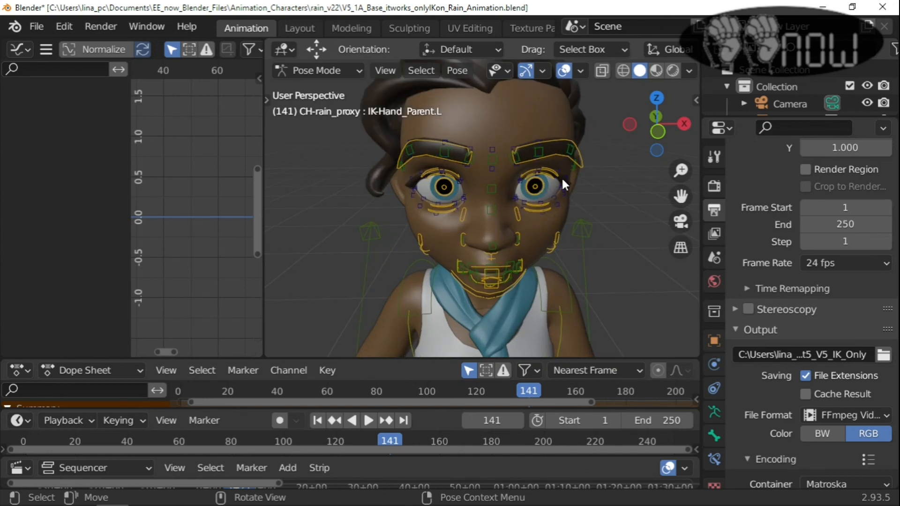
pyautogui.click(546, 198)
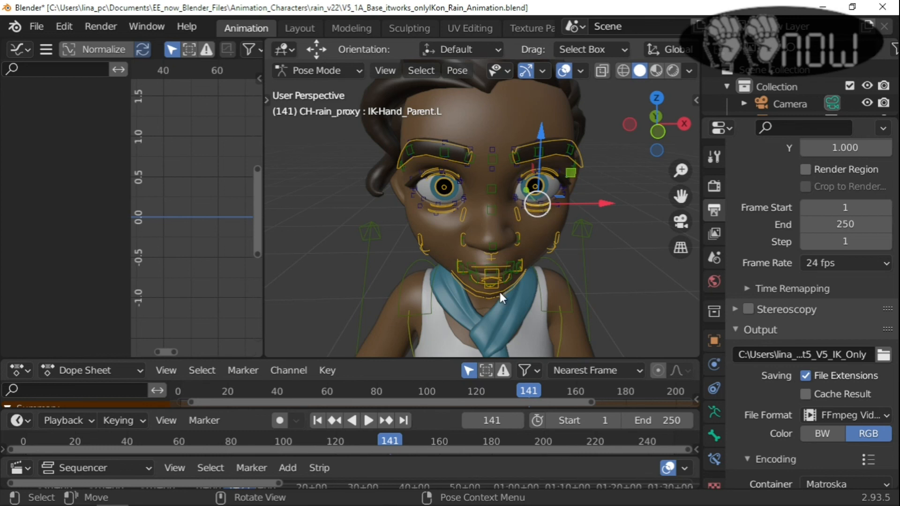
pyautogui.click(560, 279)
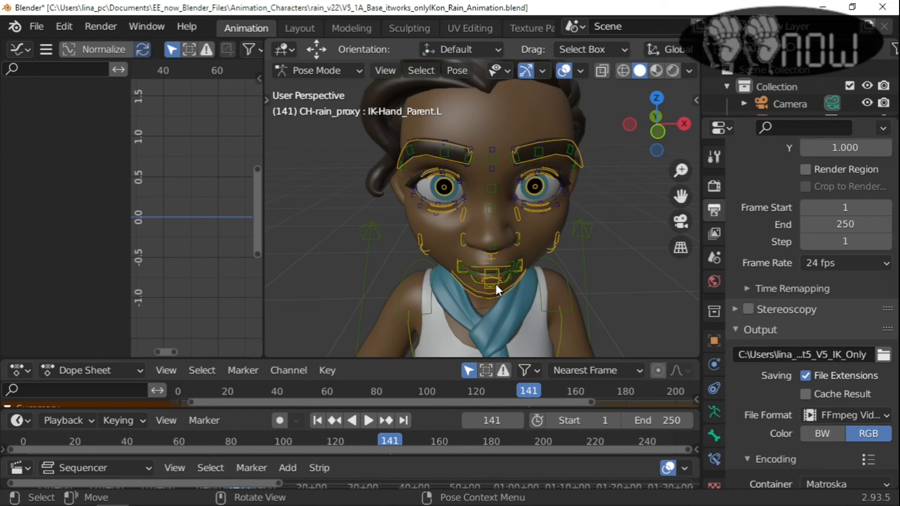
pyautogui.click(407, 70)
pyautogui.moveTo(398, 69)
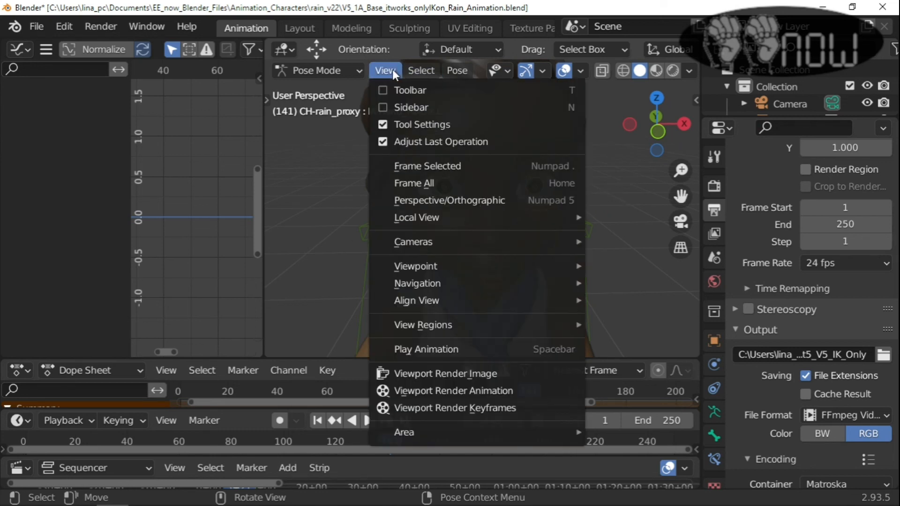
pyautogui.click(379, 91)
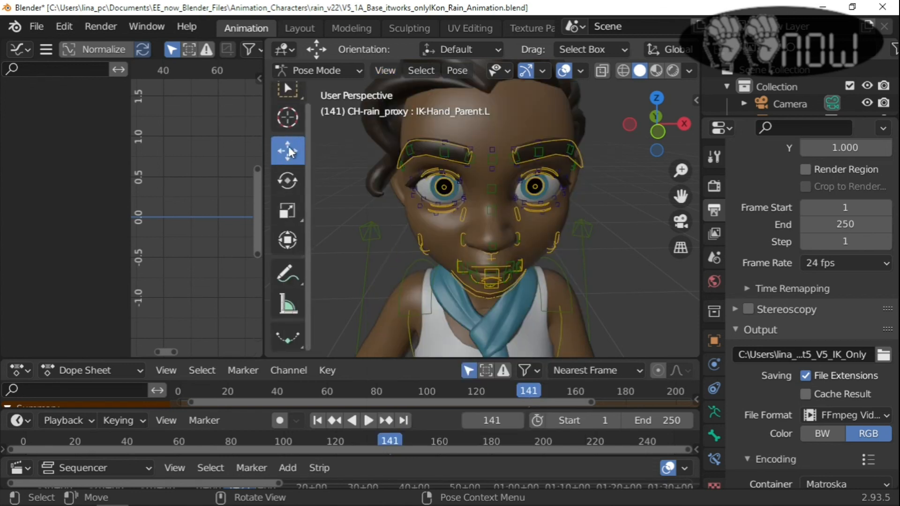
# Raise the left and right lower eyelid controls, ACT-Eyelid_Lower.L and ACT-Eyelid_Lower.R, slightly to narrow both eyes
pyautogui.click(543, 203)
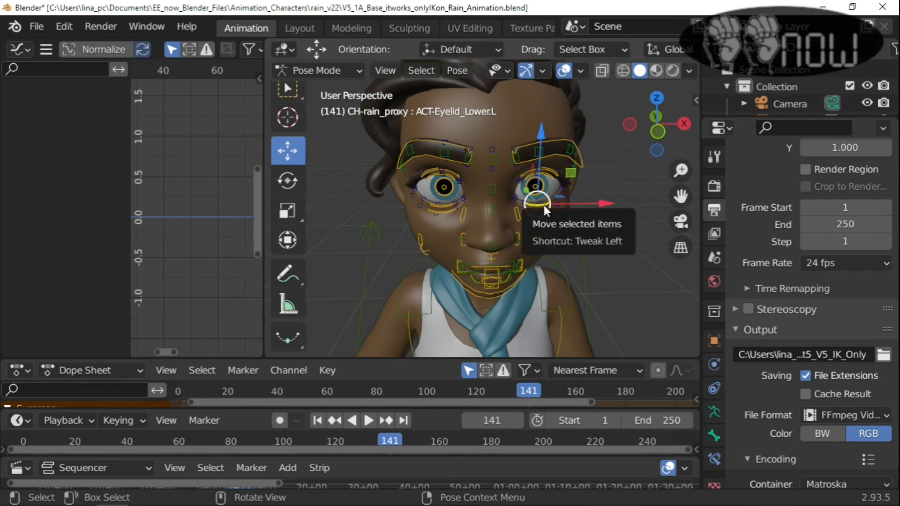
pyautogui.moveTo(543, 201); pyautogui.dragTo(536, 184)
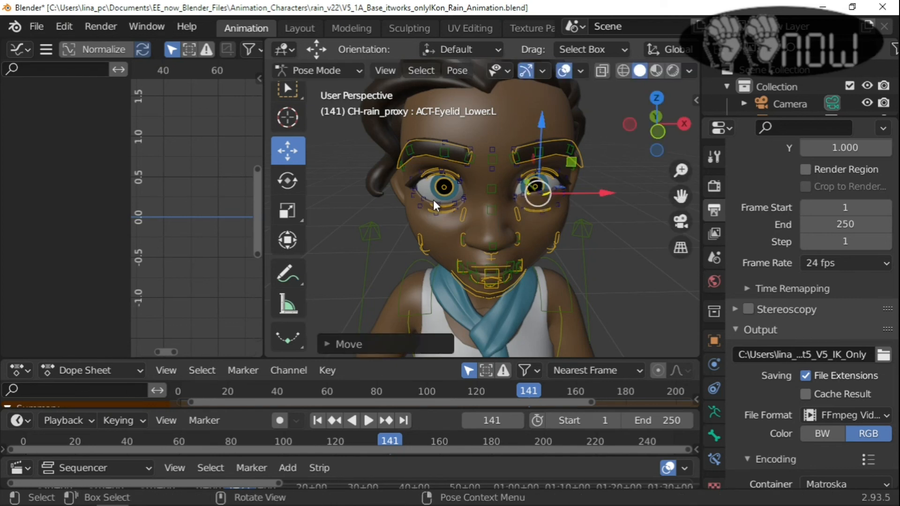
pyautogui.click(438, 206)
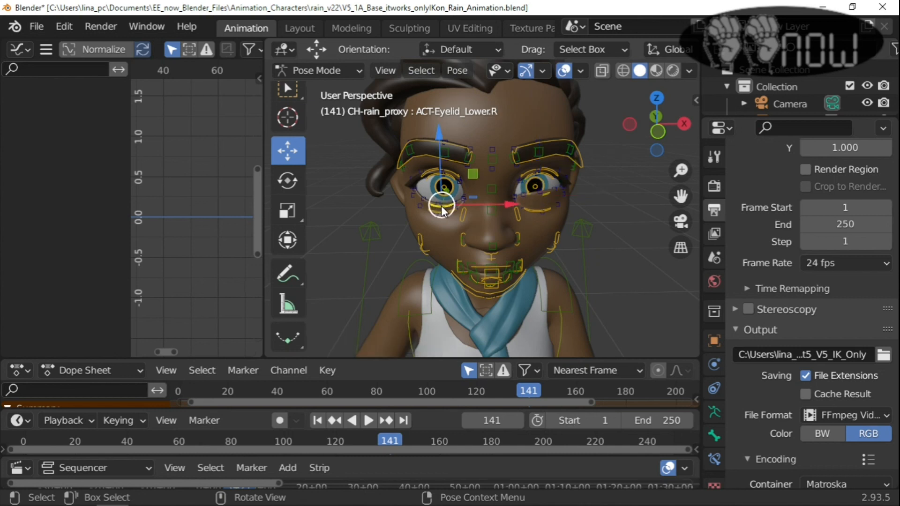
pyautogui.moveTo(440, 188); pyautogui.dragTo(443, 174)
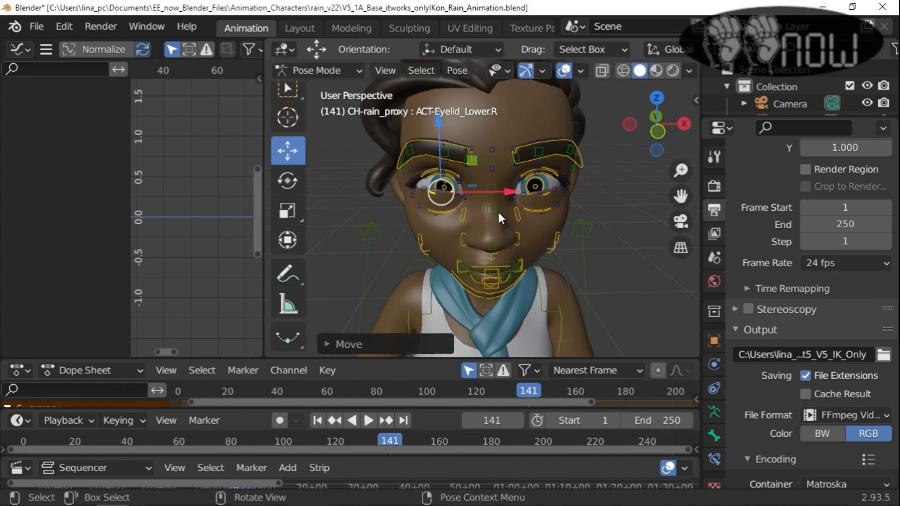
# Adjust the height of the small lower-lid control BB-Eyelid_Bot_3.L on the left eye, and deselect it
pyautogui.click(539, 190)
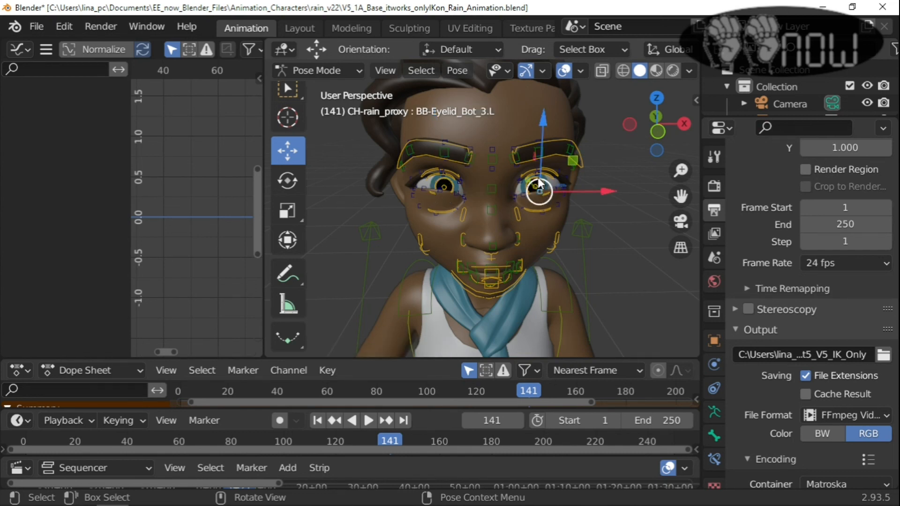
pyautogui.moveTo(539, 177); pyautogui.dragTo(536, 183)
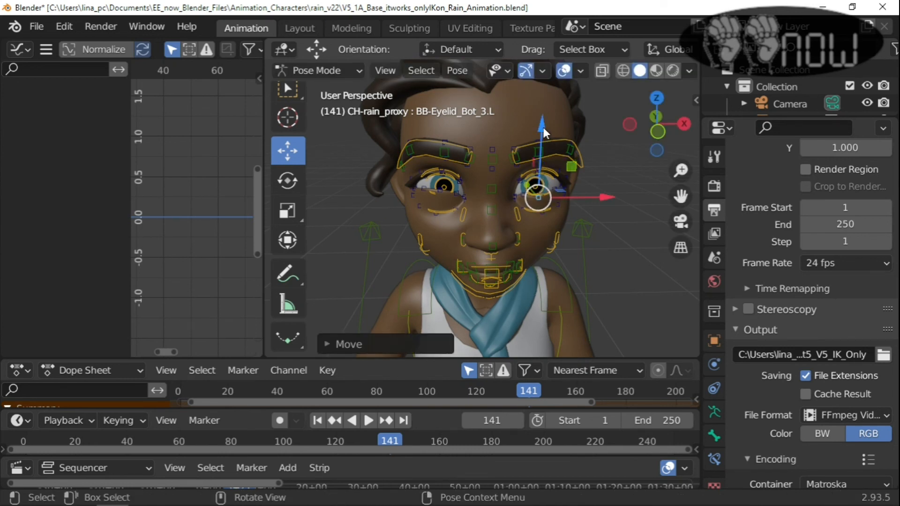
pyautogui.moveTo(544, 126); pyautogui.dragTo(543, 114)
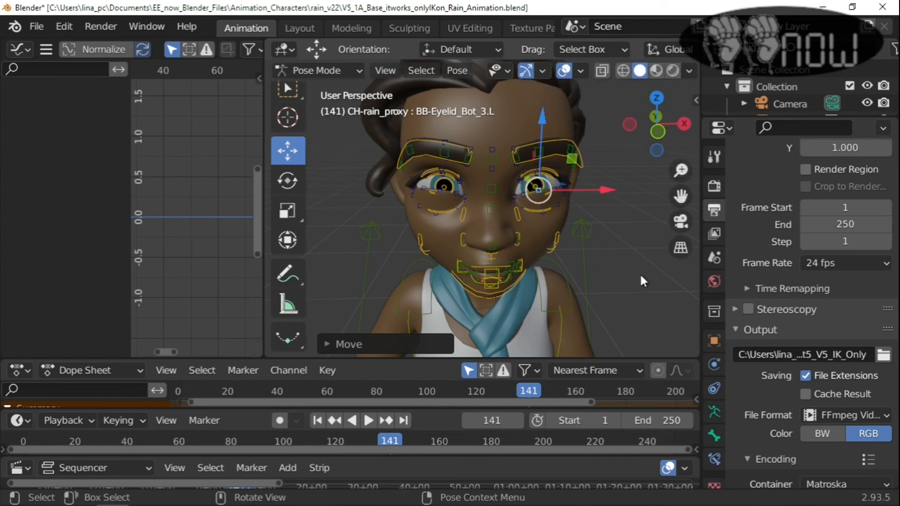
pyautogui.hotkey('alt', 'a')
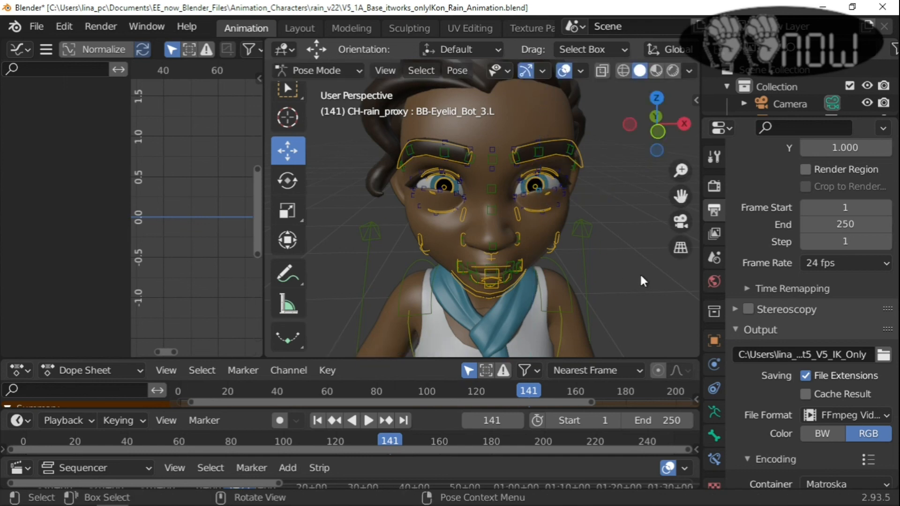
# Open the mouth with the master jaw control and turn off the Face Primary bone layer in the CloudRig settings
pyautogui.click(489, 293)
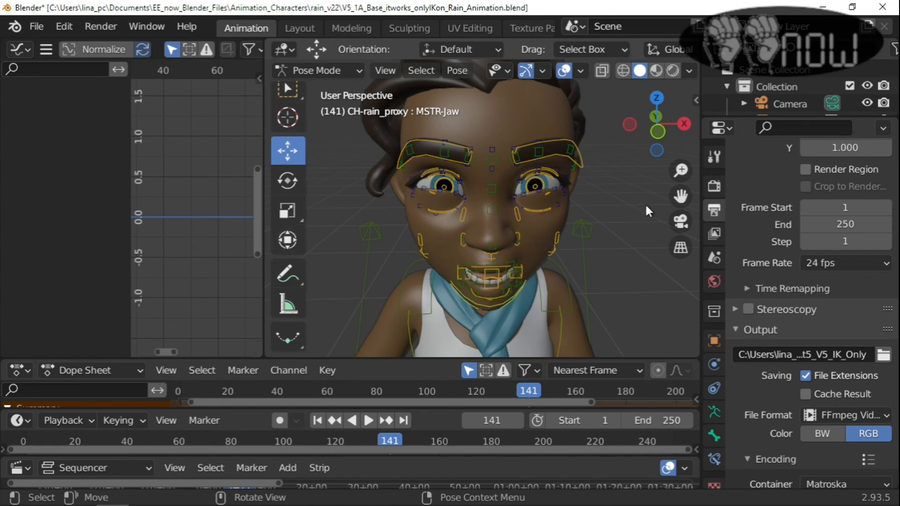
pyautogui.press('n')
pyautogui.click(561, 200)
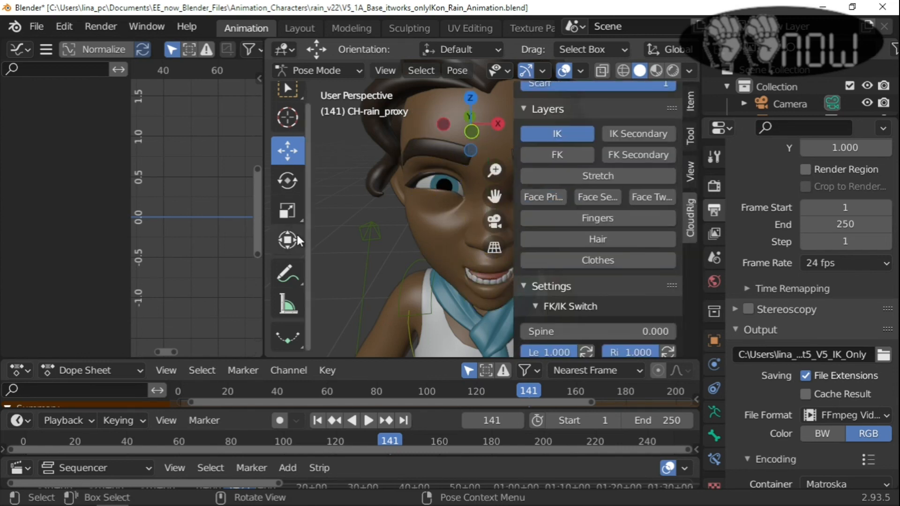
pyautogui.press('n')
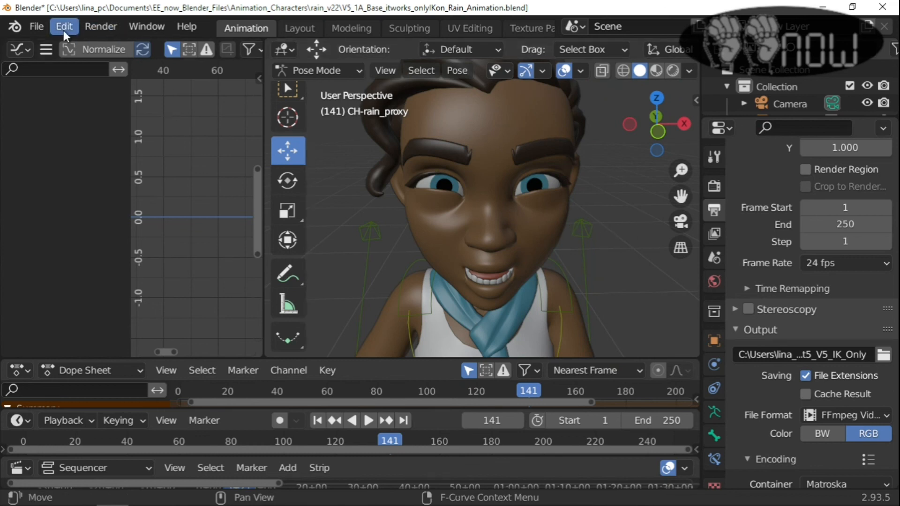
# Save the project as a new file named V6_IKOnly_Face_Start1.blend in the rain_v22 folder
pyautogui.click(41, 29)
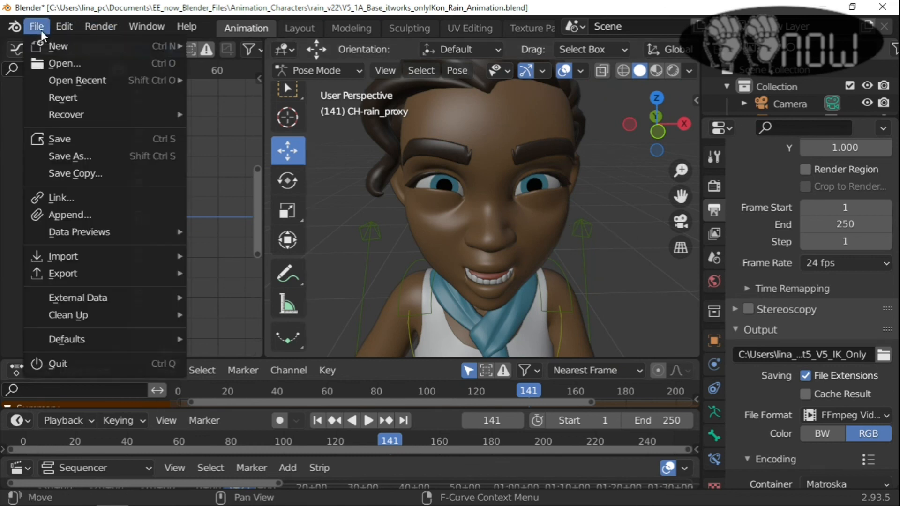
pyautogui.click(75, 157)
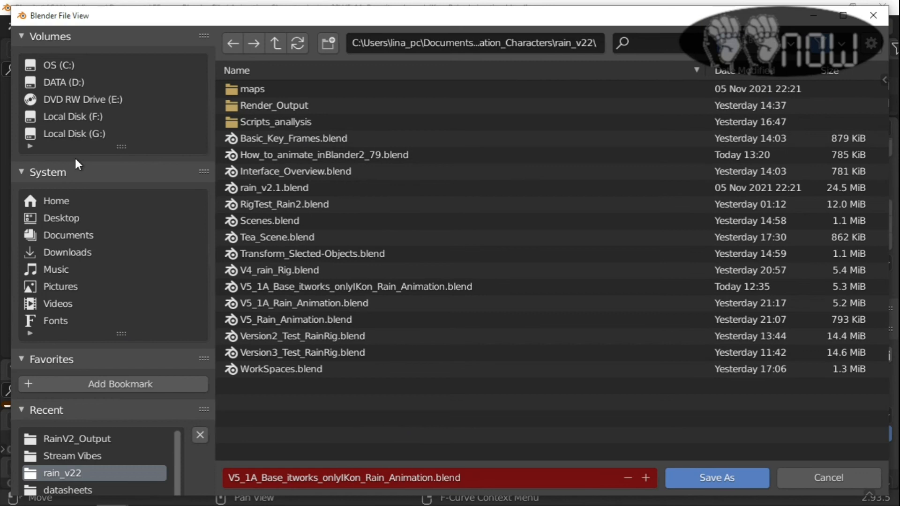
pyautogui.click(322, 475)
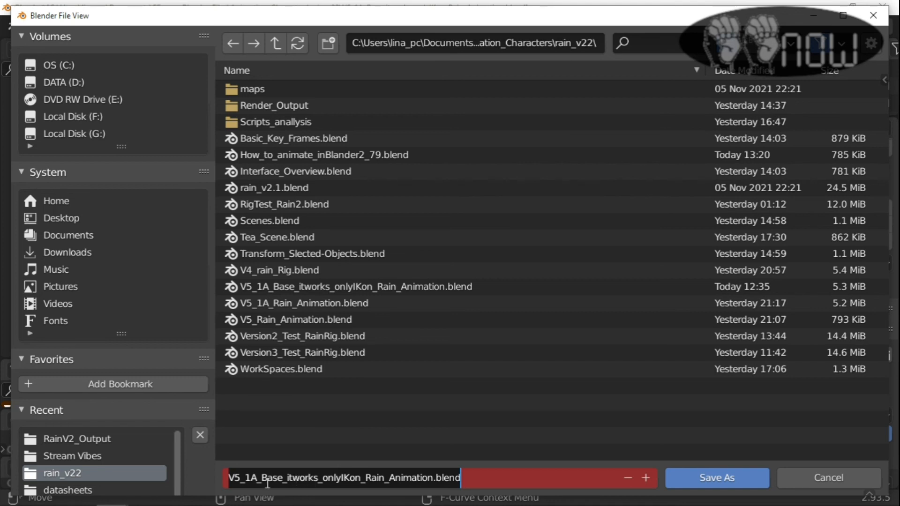
pyautogui.click(240, 478)
pyautogui.press('BackSpace')
pyautogui.write('6')
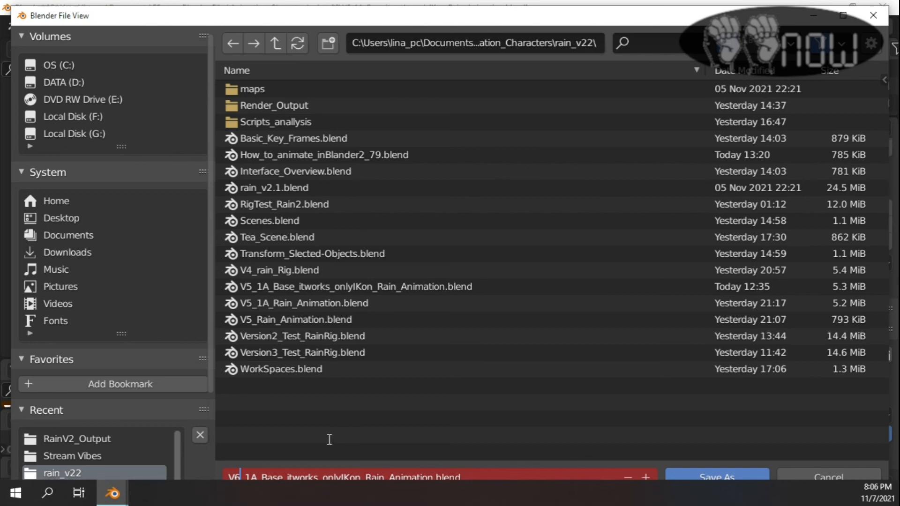
pyautogui.press('Right')
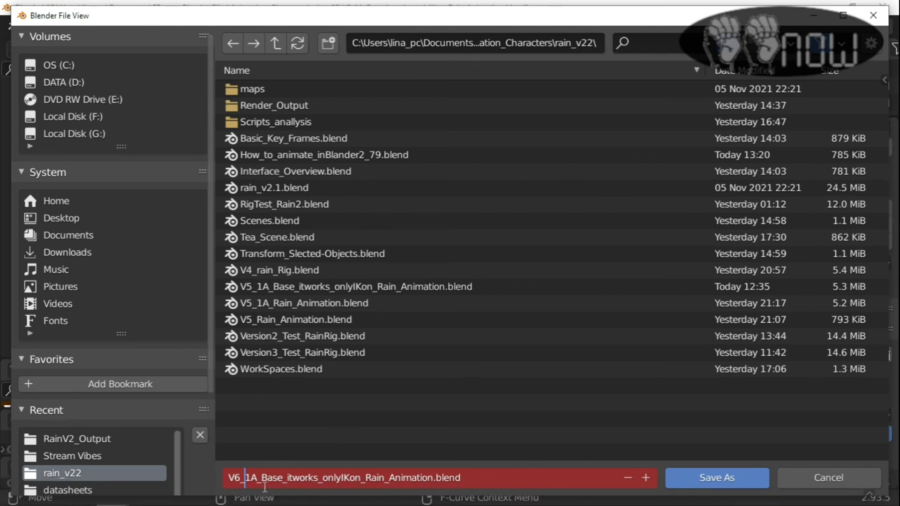
pyautogui.press('Delete')
pyautogui.press('Delete')
pyautogui.press('Delete')
pyautogui.press('Delete')
pyautogui.press('Delete')
pyautogui.press('Delete')
pyautogui.press('Delete')
pyautogui.press('Delete')
pyautogui.press('Delete')
pyautogui.press('Delete')
pyautogui.press('Delete')
pyautogui.press('Delete')
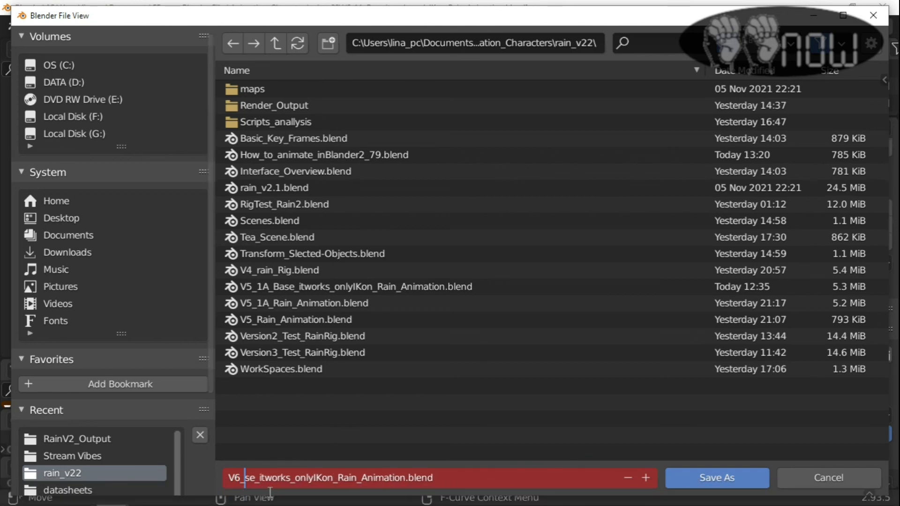
pyautogui.press('Delete')
pyautogui.press('Delete')
pyautogui.press('Delete')
pyautogui.press('Delete')
pyautogui.press('Delete')
pyautogui.press('Delete')
pyautogui.press('Delete')
pyautogui.press('Delete')
pyautogui.press('Delete')
pyautogui.press('Delete')
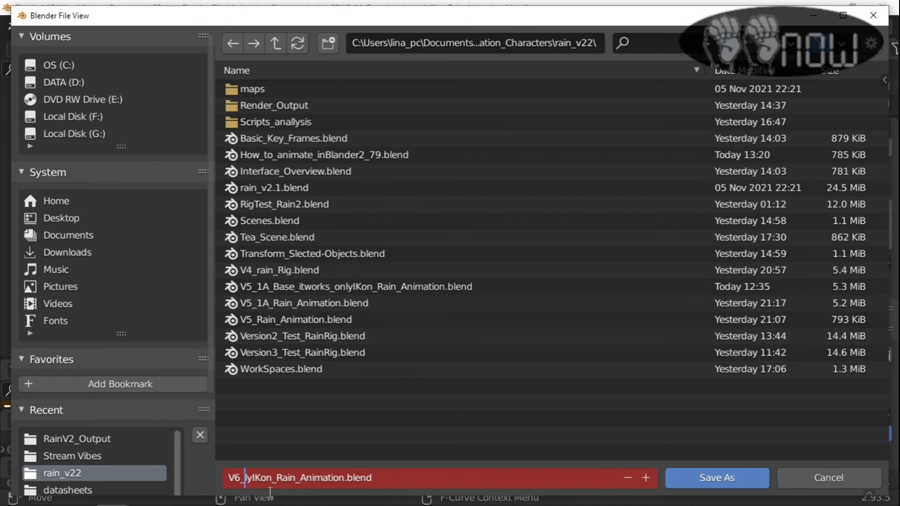
pyautogui.press('Delete')
pyautogui.press('Delete')
pyautogui.press('Delete')
pyautogui.press('Delete')
pyautogui.press('Delete')
pyautogui.press('Delete')
pyautogui.press('Delete')
pyautogui.press('Delete')
pyautogui.press('Delete')
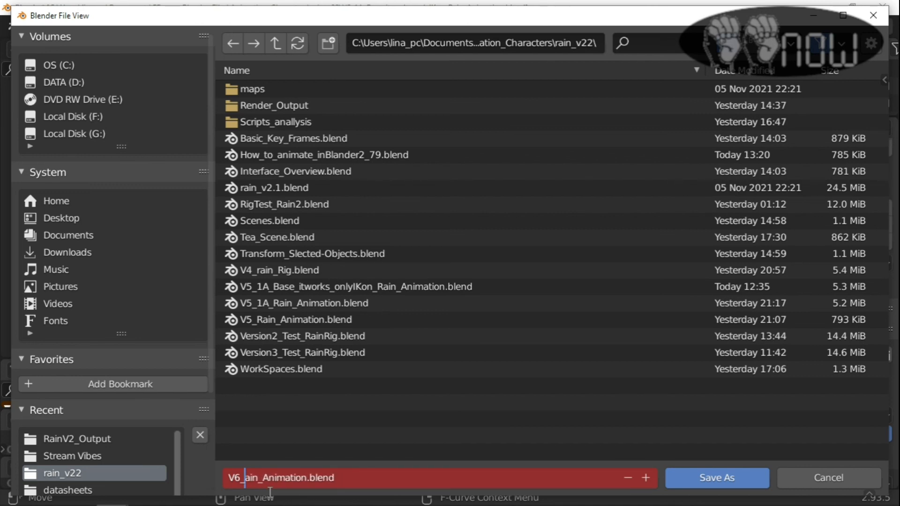
pyautogui.press('Delete')
pyautogui.press('Delete')
pyautogui.press('Delete')
pyautogui.press('Delete')
pyautogui.press('Delete')
pyautogui.press('Delete')
pyautogui.press('Delete')
pyautogui.press('Delete')
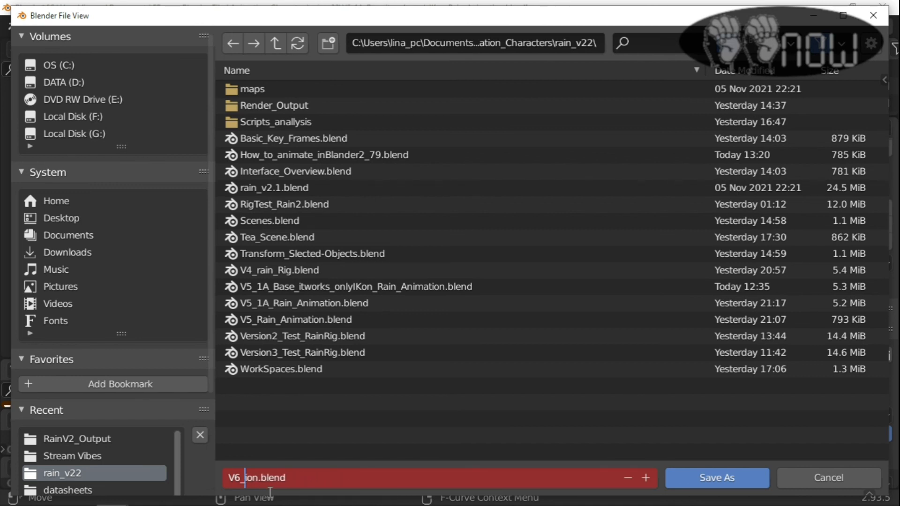
pyautogui.write('IKOnly_')
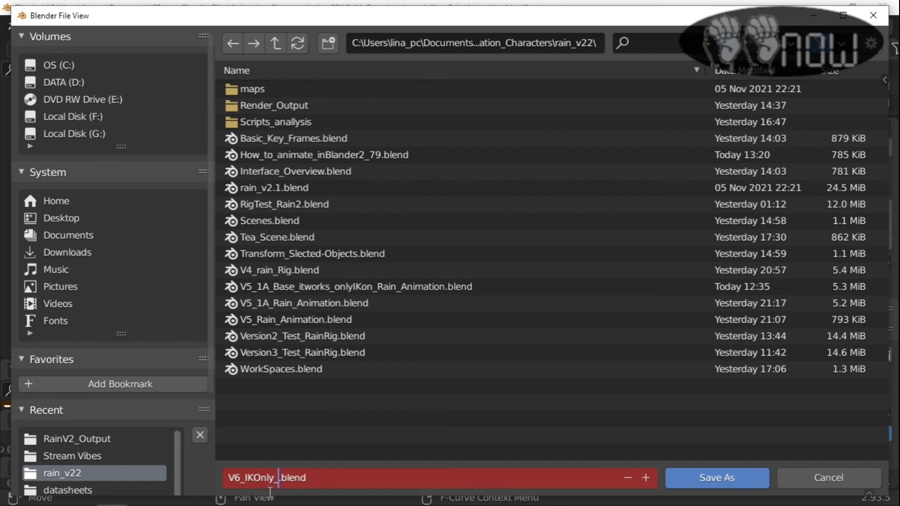
pyautogui.write('Face_Star')
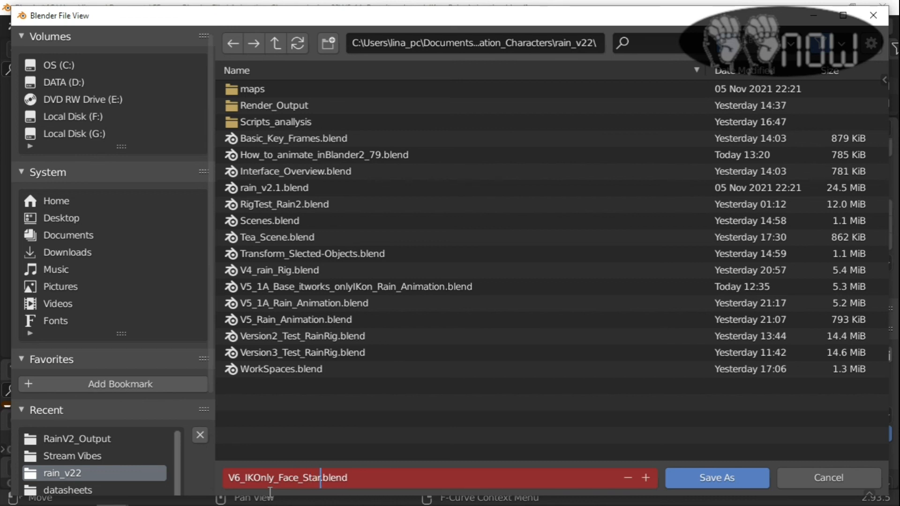
pyautogui.write('t1')
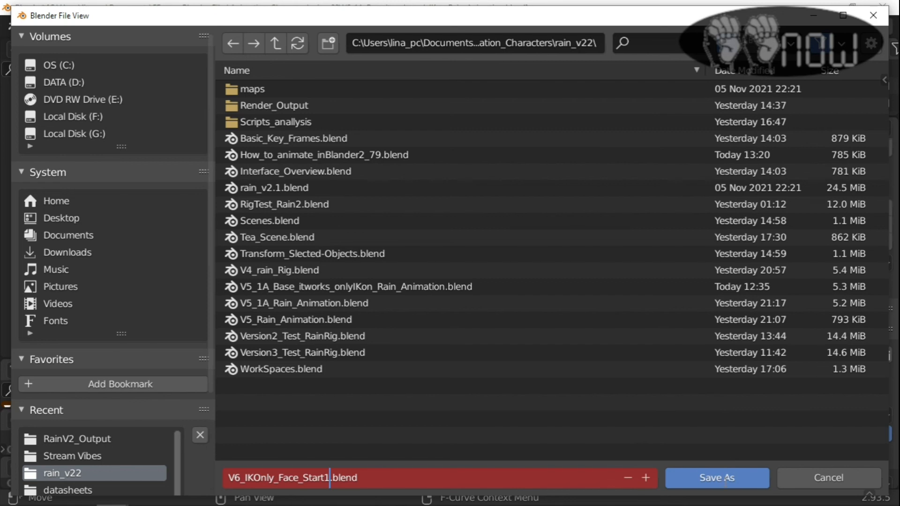
pyautogui.click(721, 482)
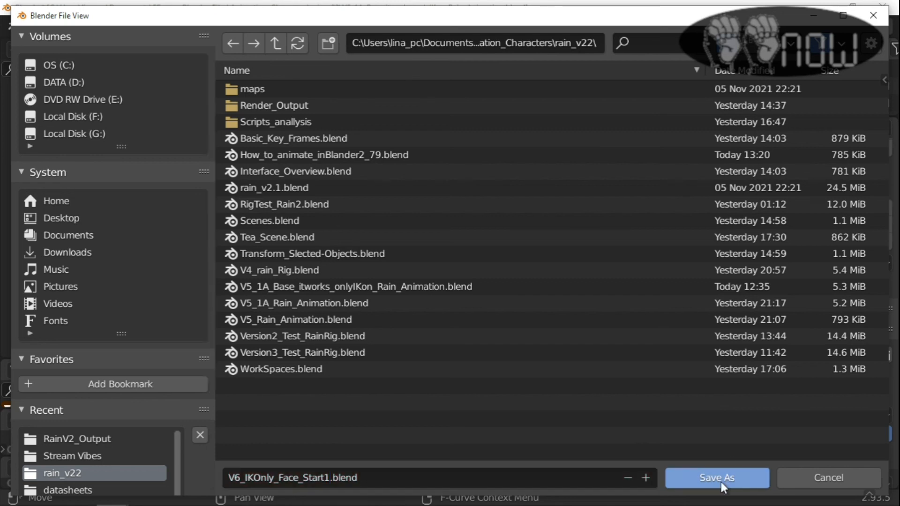
pyautogui.click(721, 482)
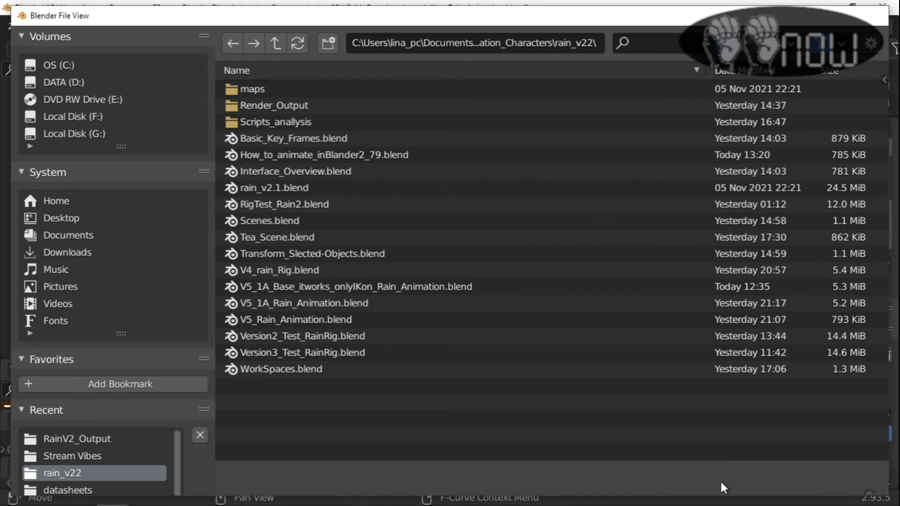